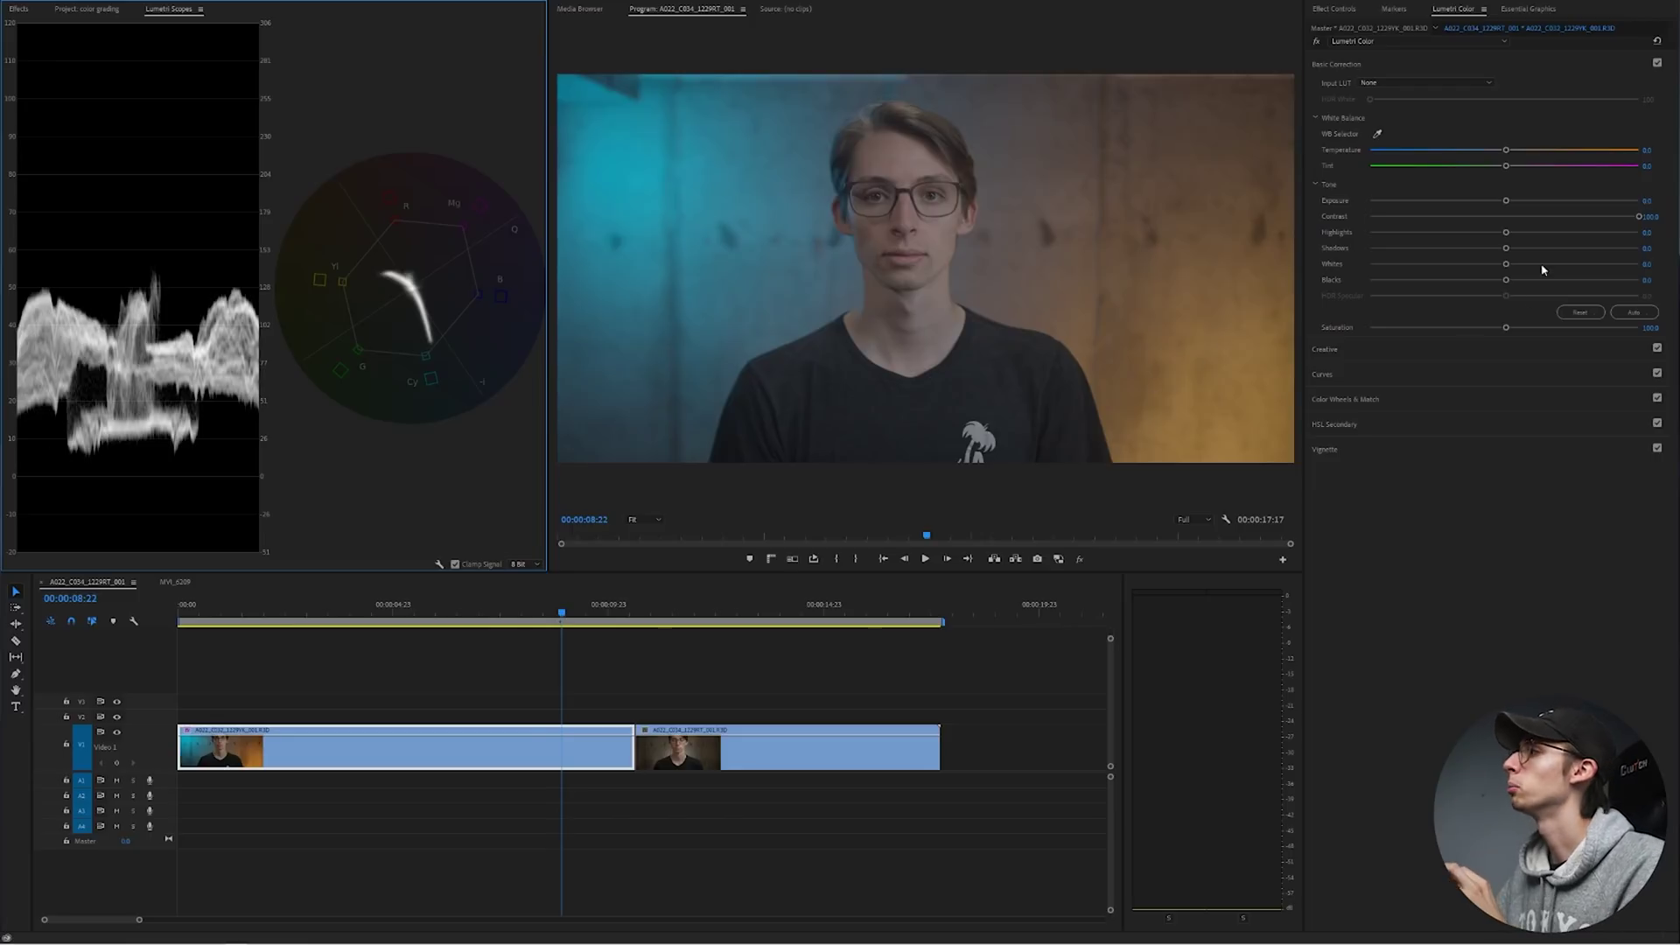
Step: Set the clip's Blacks to about -45 and Shadows to about -22, and raise Whites and Highlights to about 60 each
drag(1507, 280, 1446, 280)
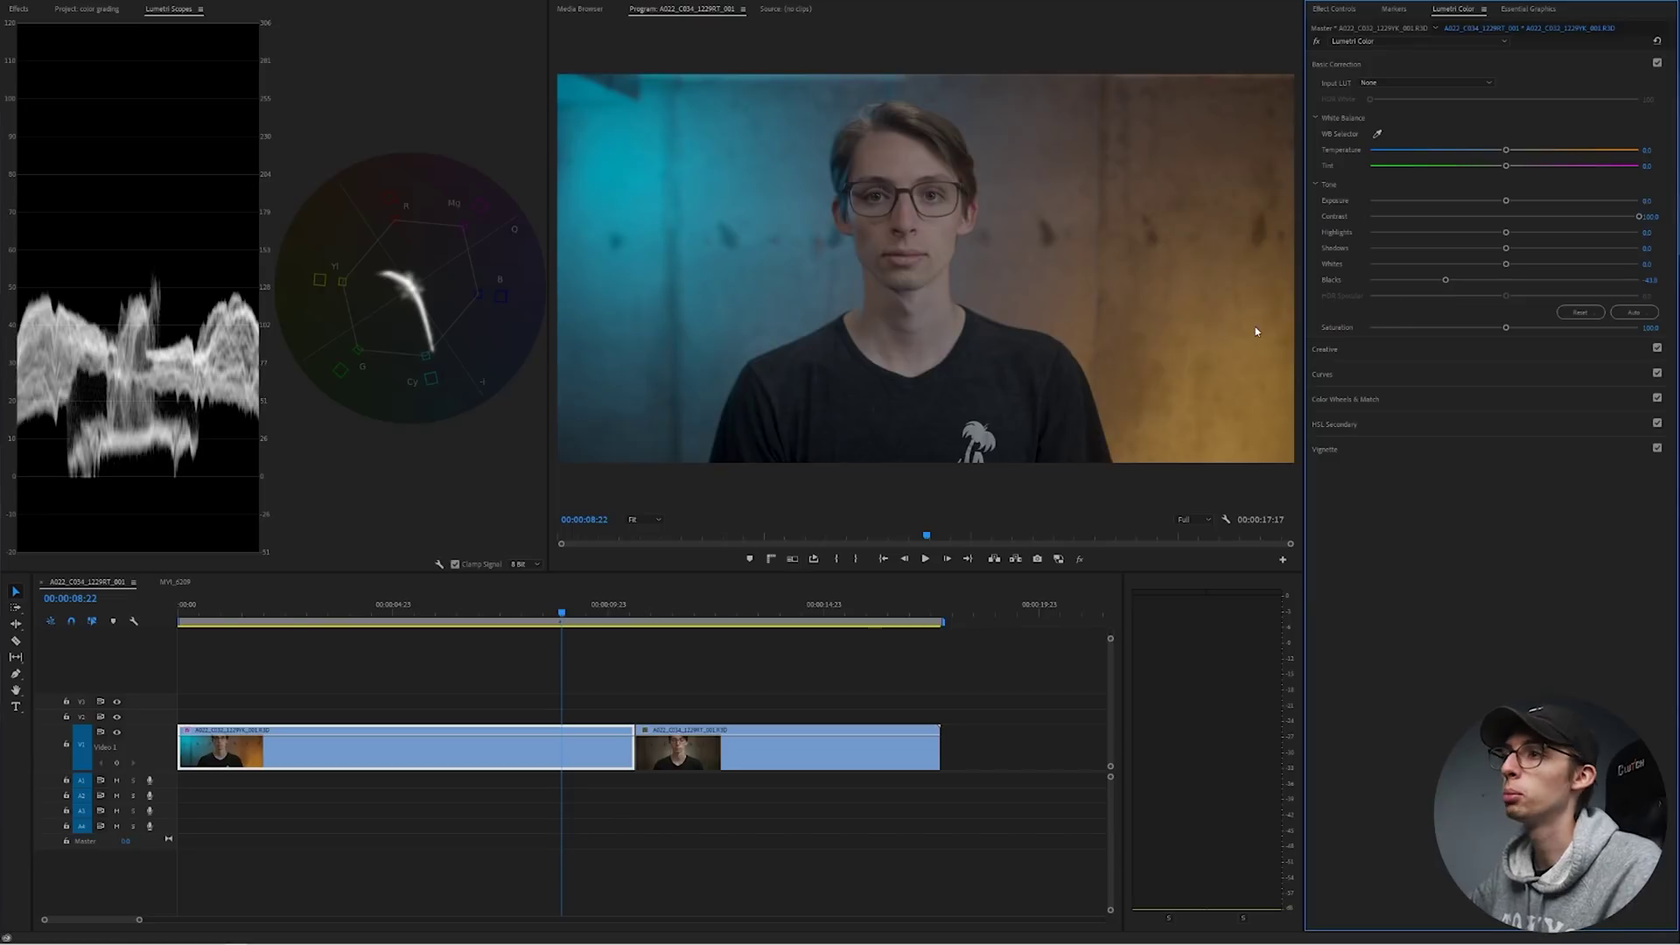
drag(1506, 249, 1477, 262)
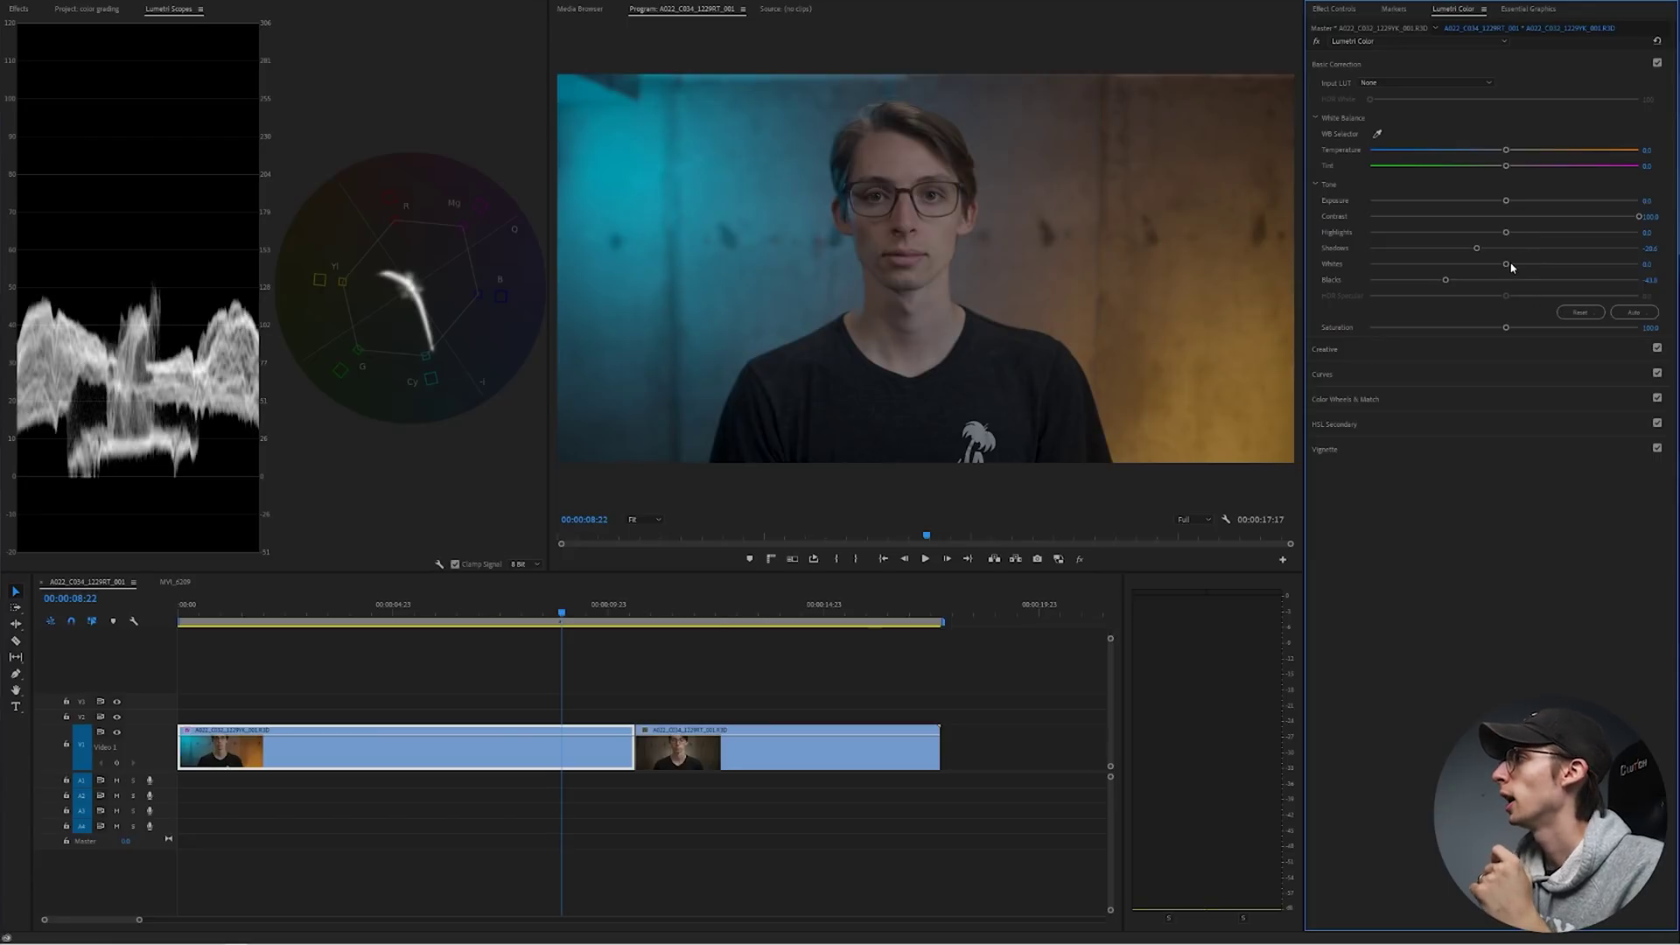
drag(1506, 264, 1527, 265)
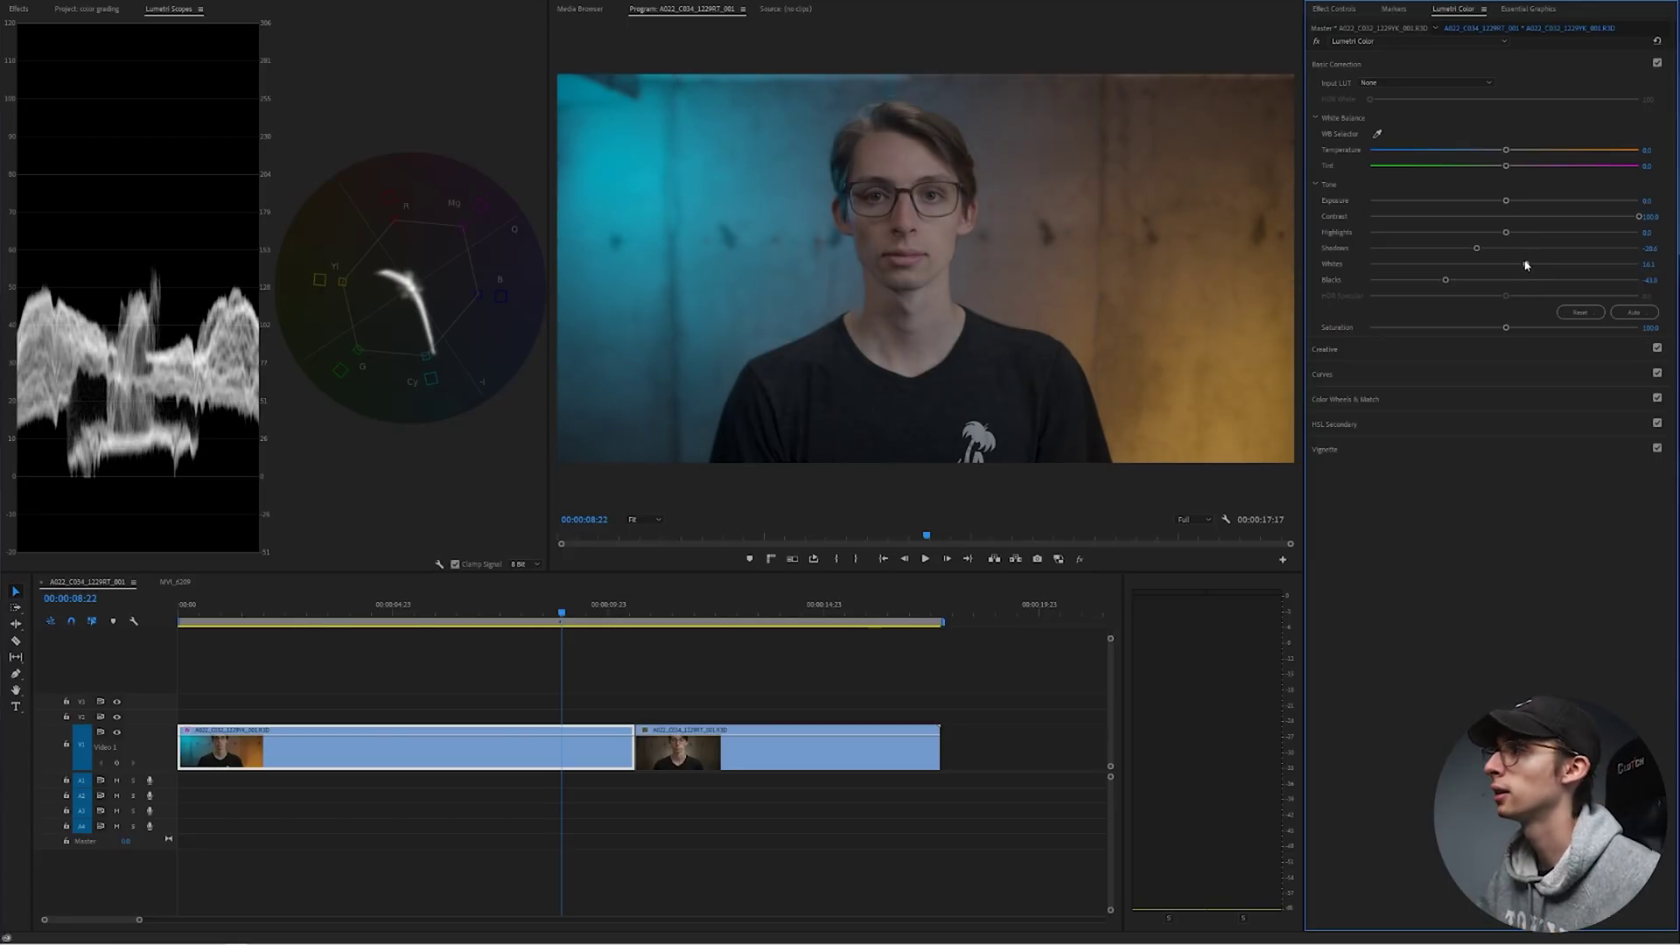
drag(1525, 265, 1613, 252)
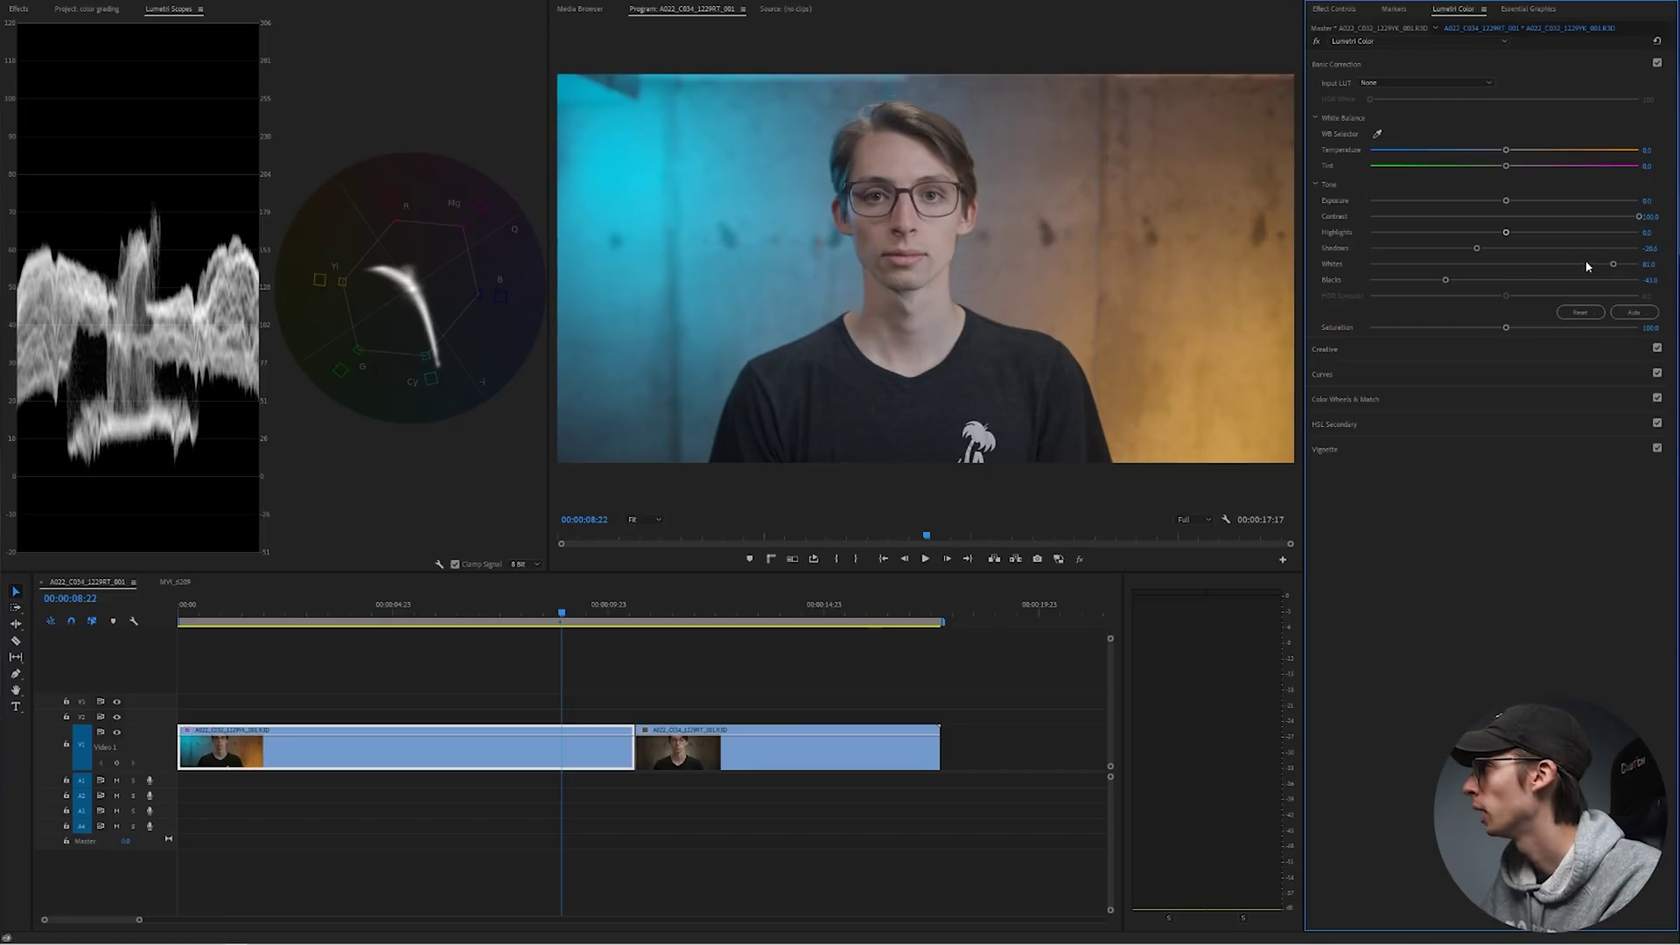
drag(1610, 267, 1678, 269)
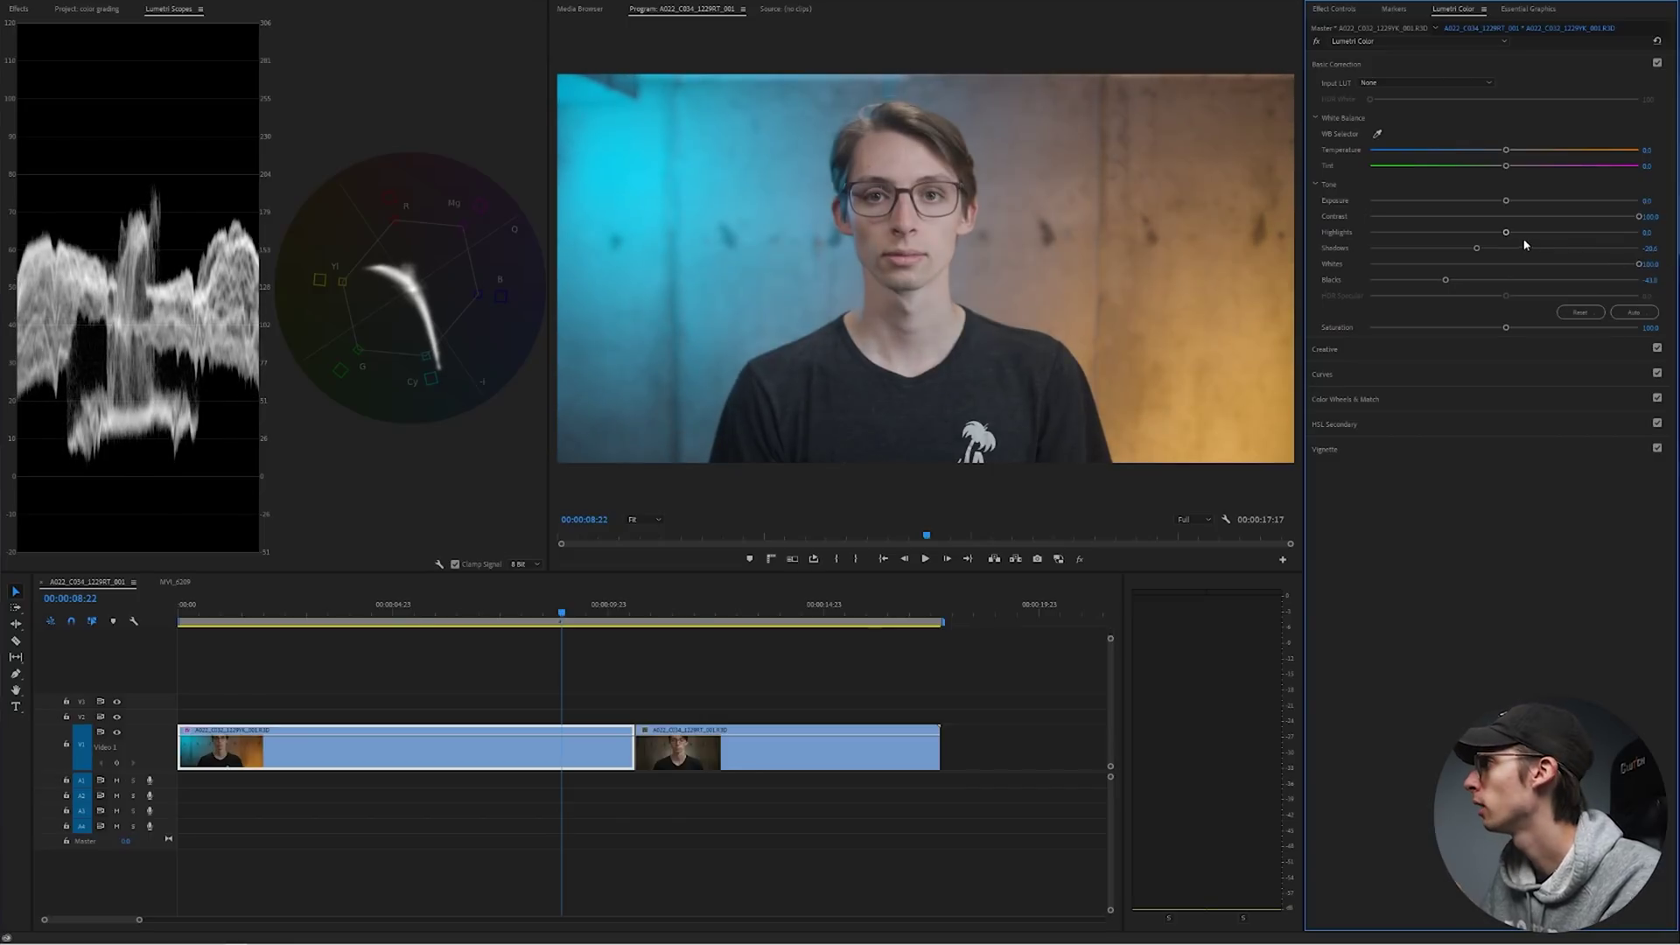
mouse_move(1507, 234)
mouse_down()
mouse_move(1464, 238)
mouse_move(1519, 234)
mouse_up()
drag(1639, 264, 1586, 232)
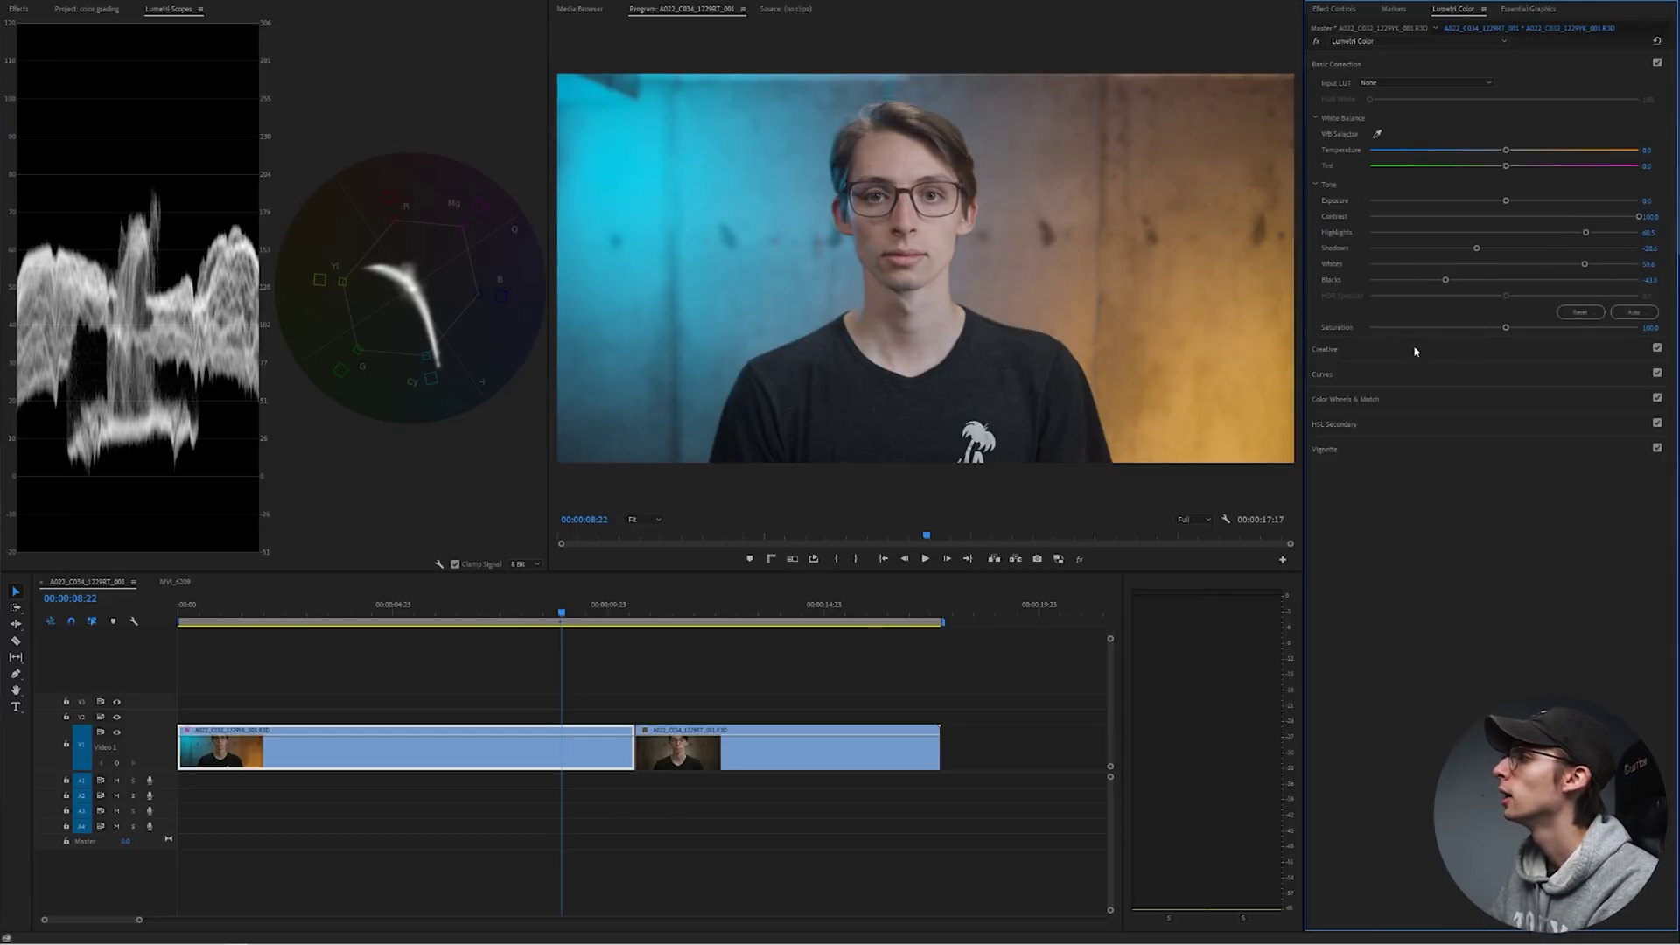
Step: Add three points to the master RGB curve and form a gentle S-curve, with shadows slightly lower and highlights slightly higher
click(1325, 375)
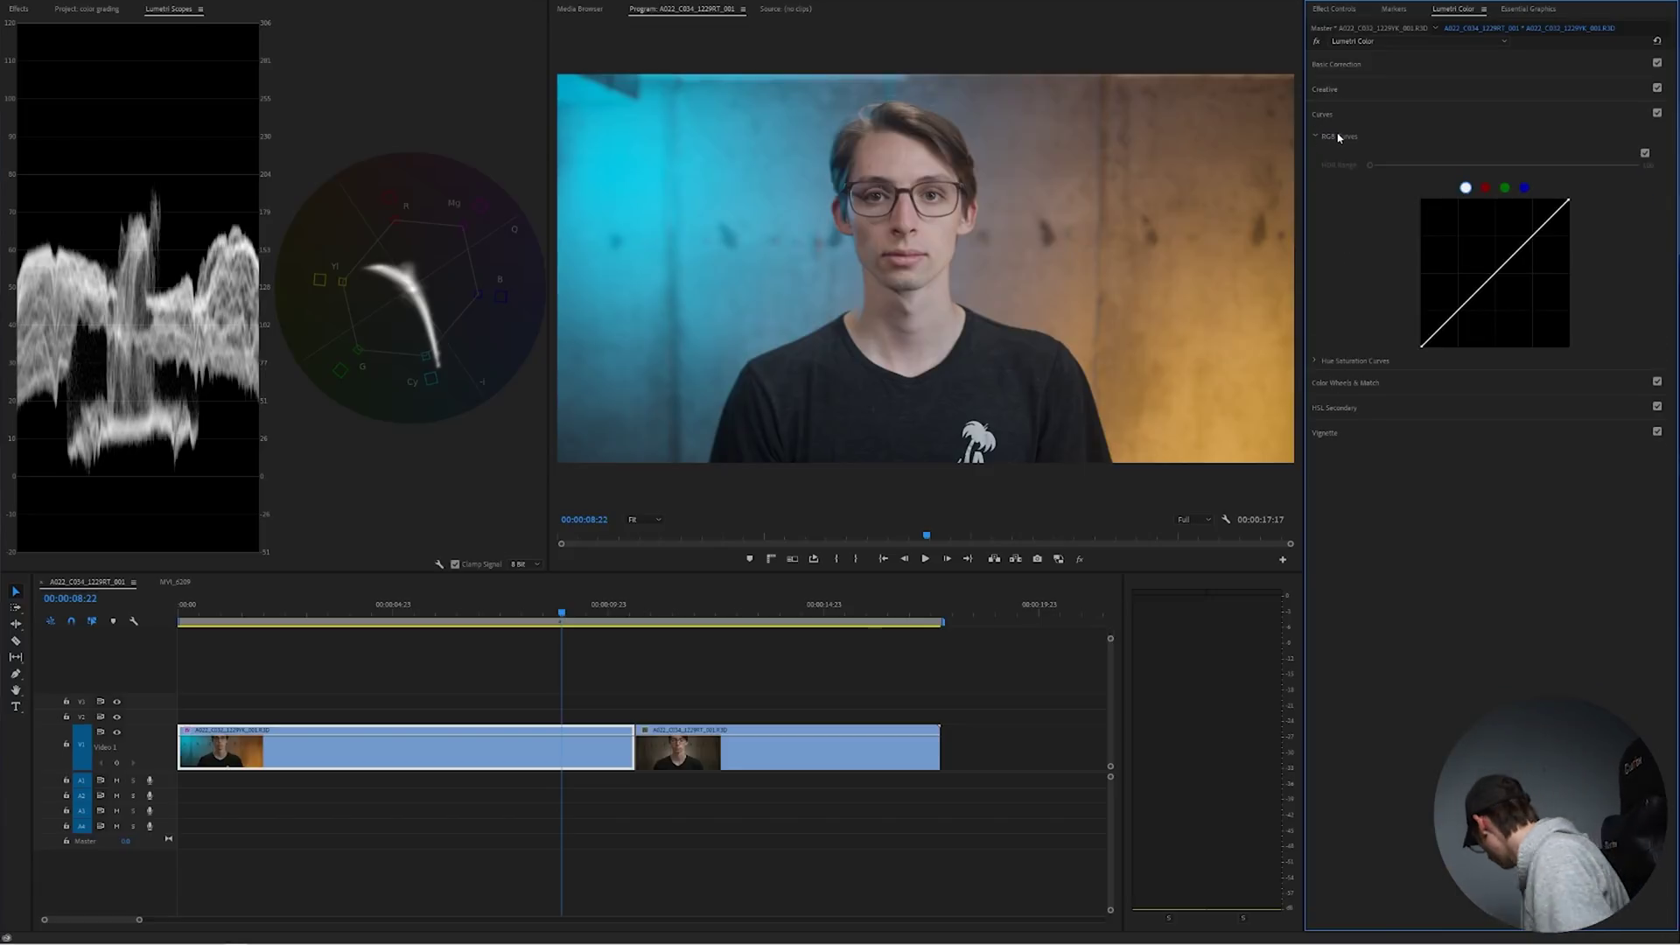
click(1458, 310)
click(1495, 273)
click(1532, 236)
drag(1459, 310, 1460, 315)
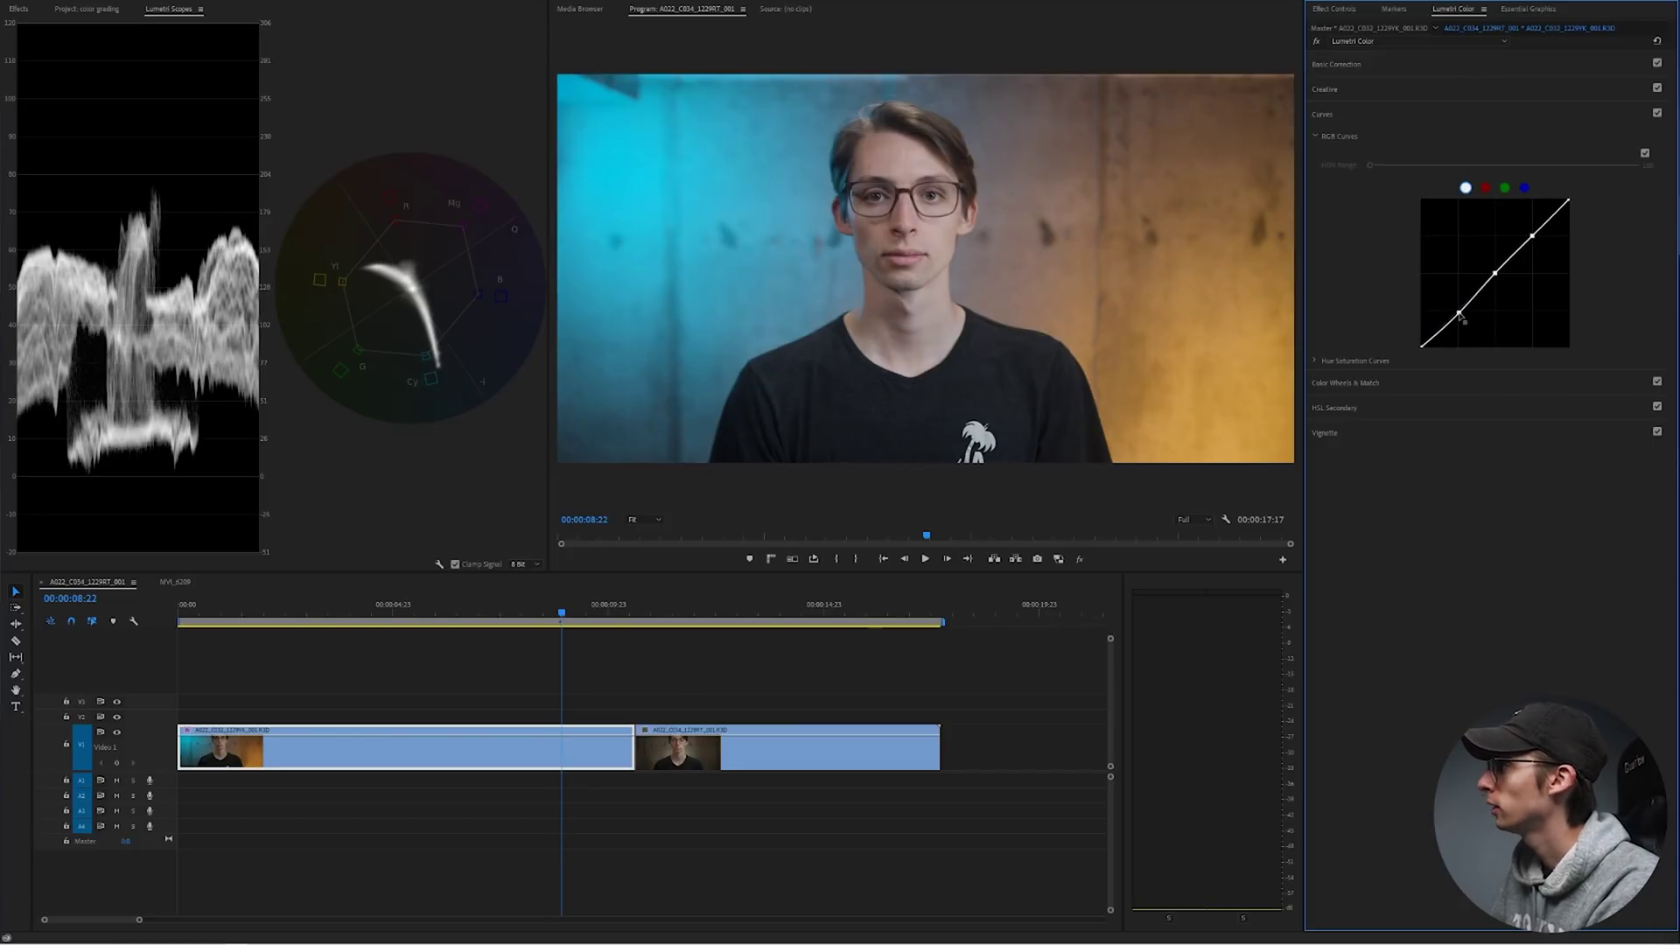
drag(1532, 235, 1496, 277)
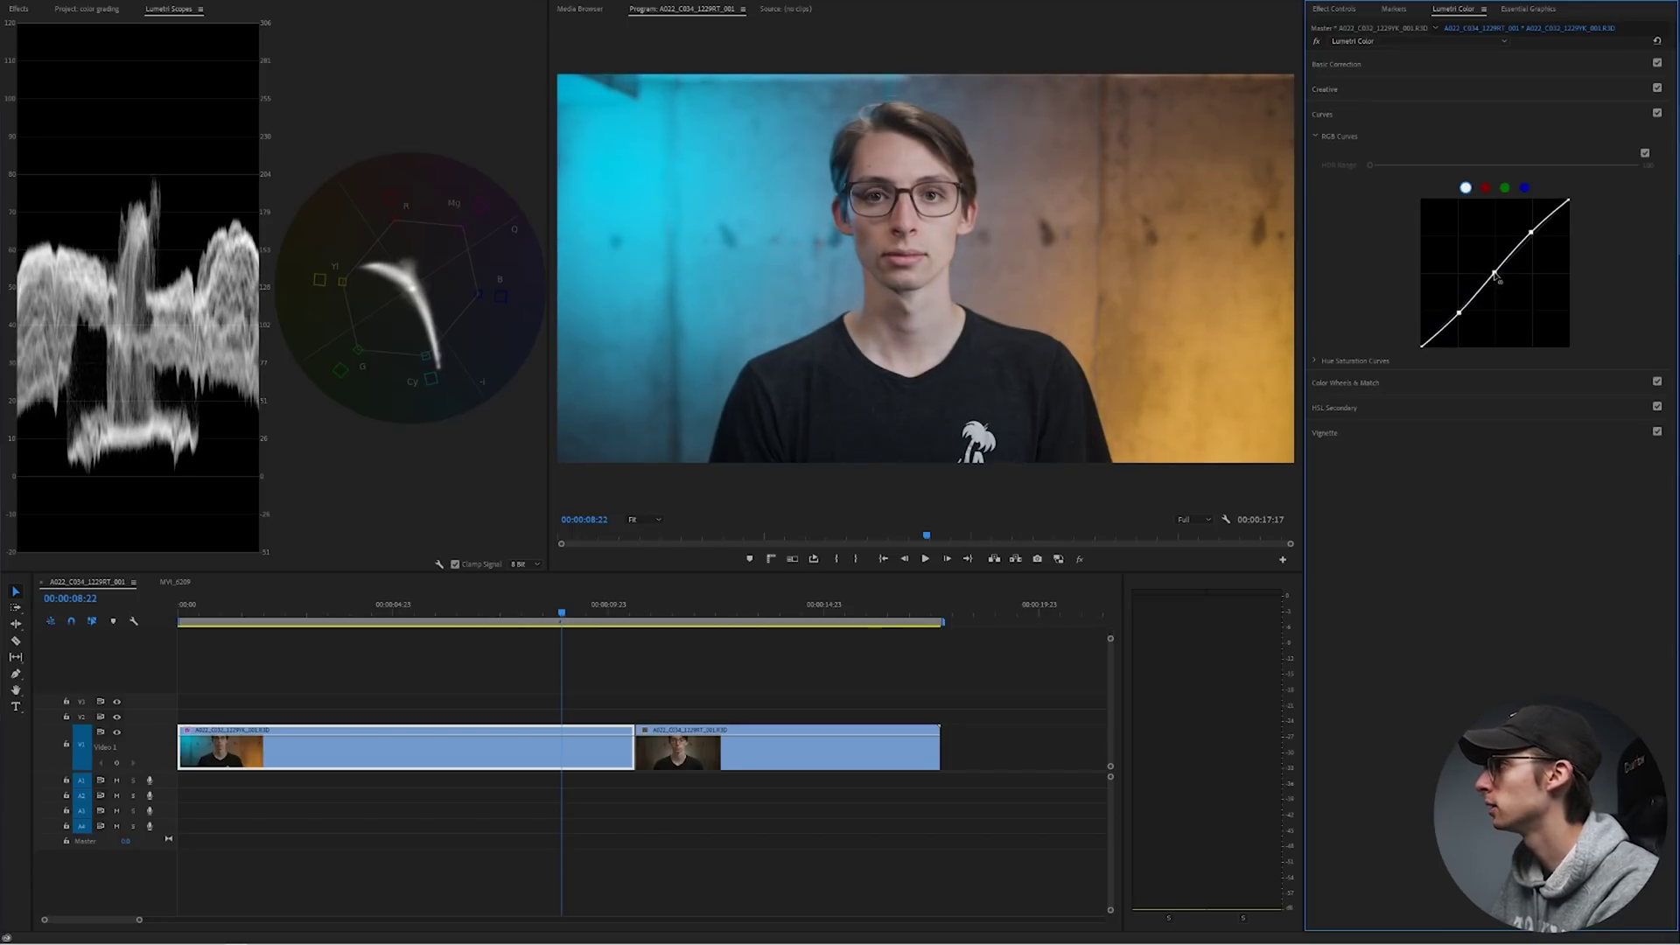
Step: Refine the basic tones to Highlights about 38, Whites about 72, Shadows about -41 and Blacks about -63
click(1337, 64)
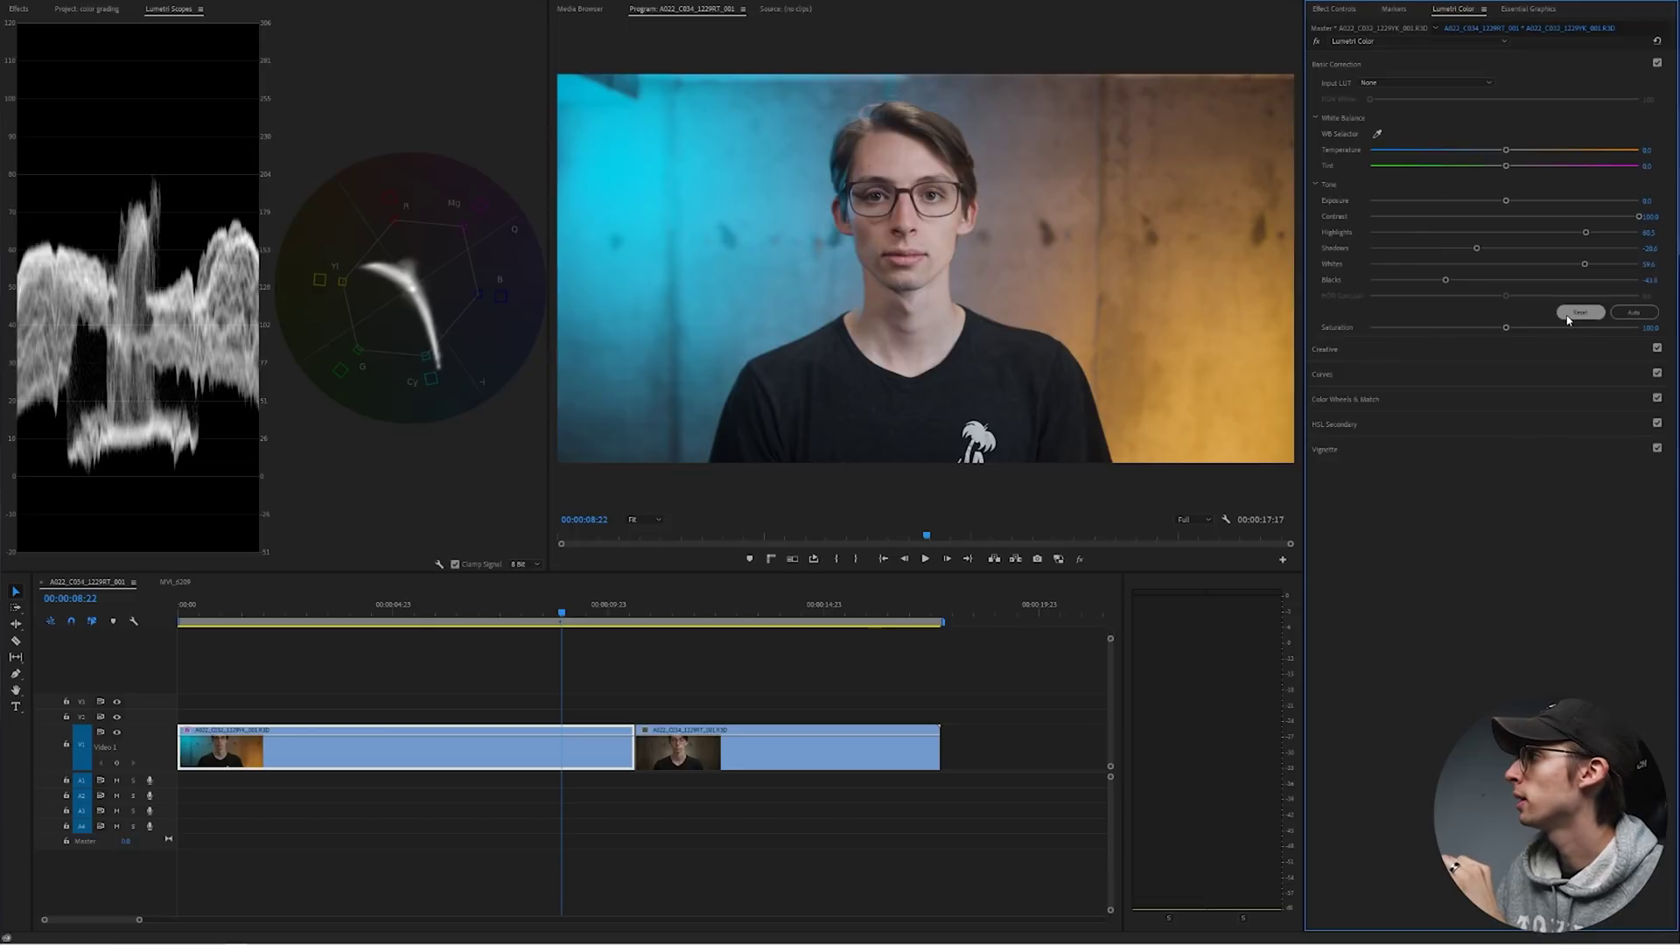
drag(1586, 264, 1548, 240)
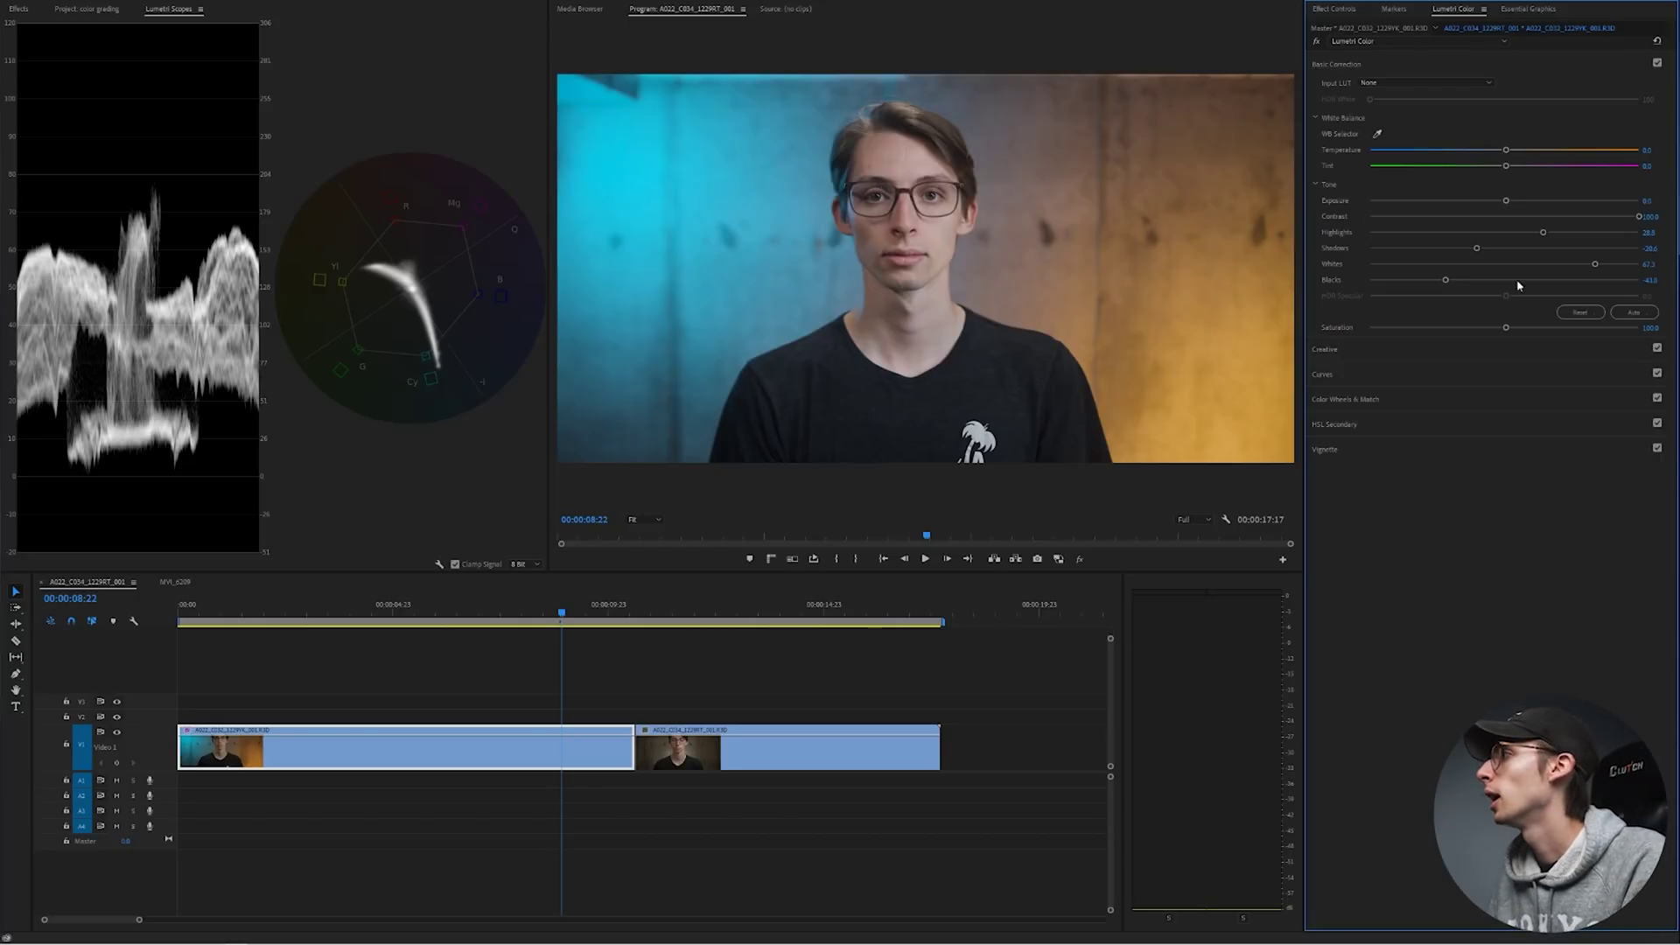
drag(1476, 250, 1442, 253)
drag(1543, 233, 1548, 232)
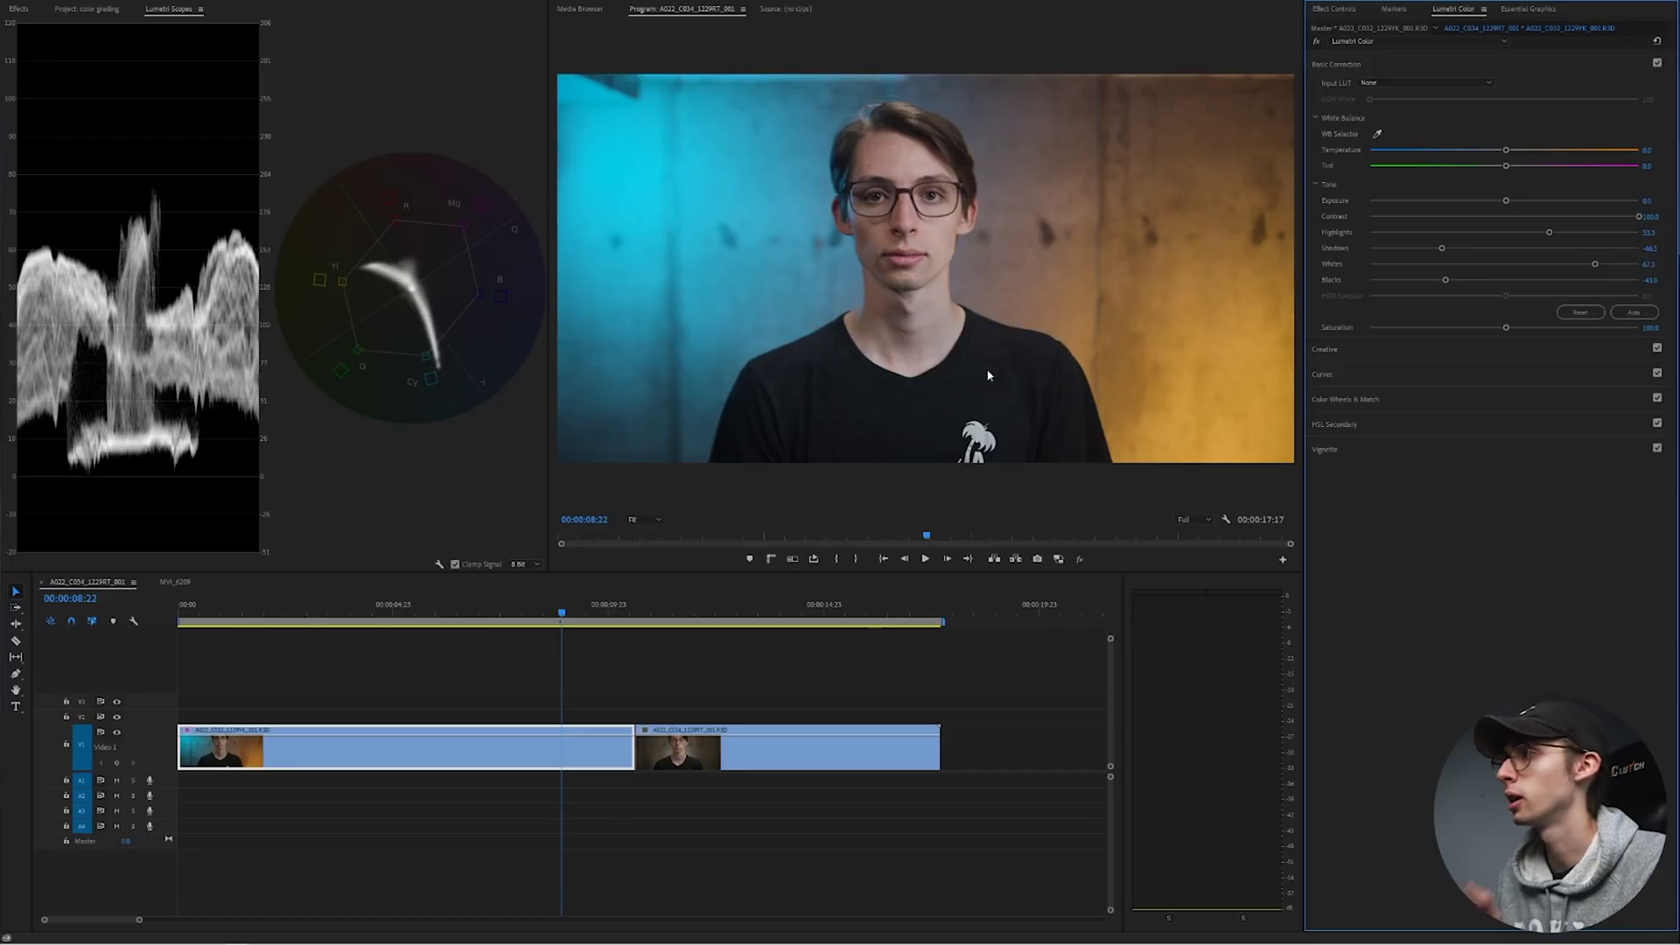
drag(1445, 282, 1450, 249)
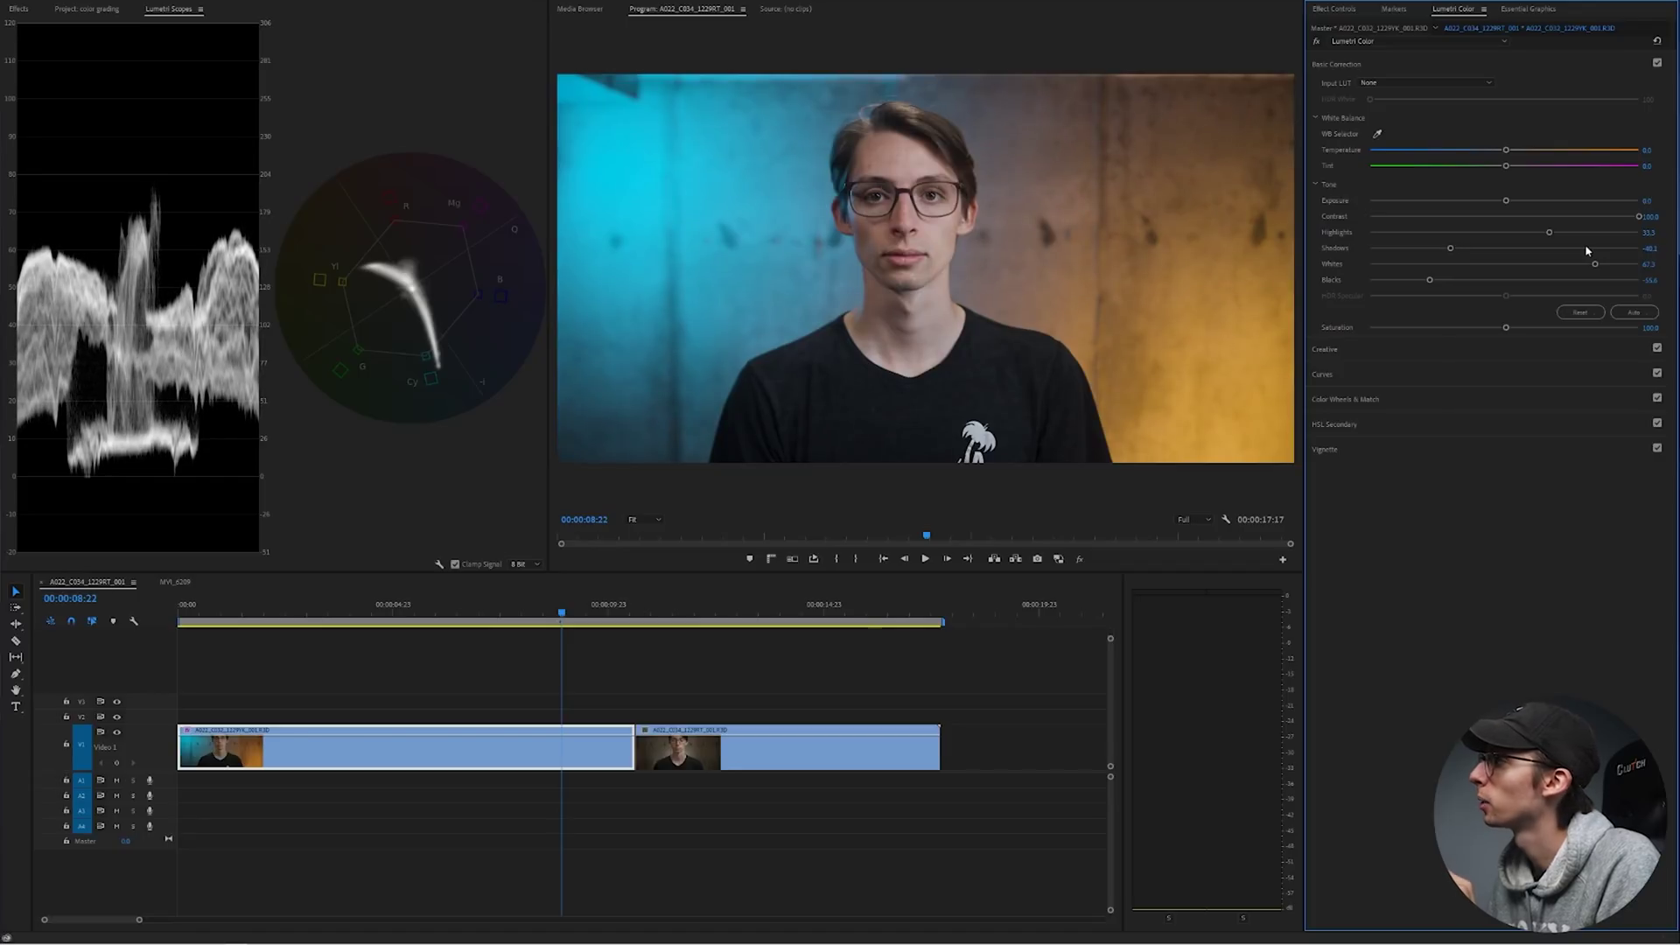
drag(1549, 235, 1556, 234)
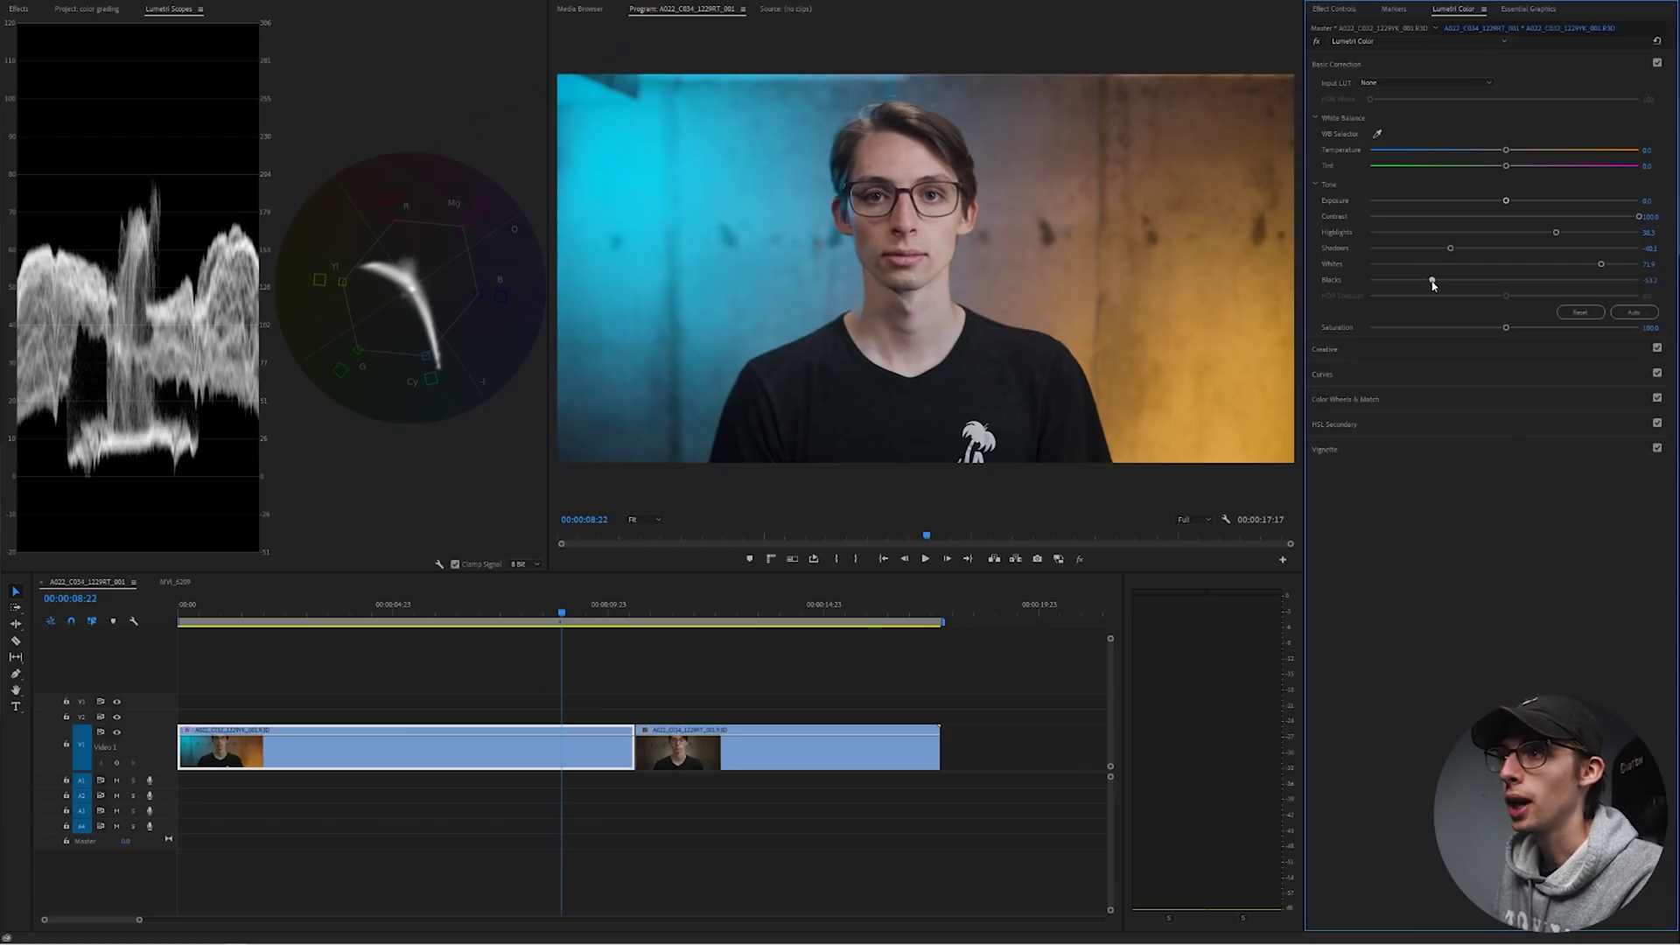
mouse_move(1429, 277)
mouse_down()
mouse_move(1444, 293)
mouse_move(1421, 303)
mouse_up()
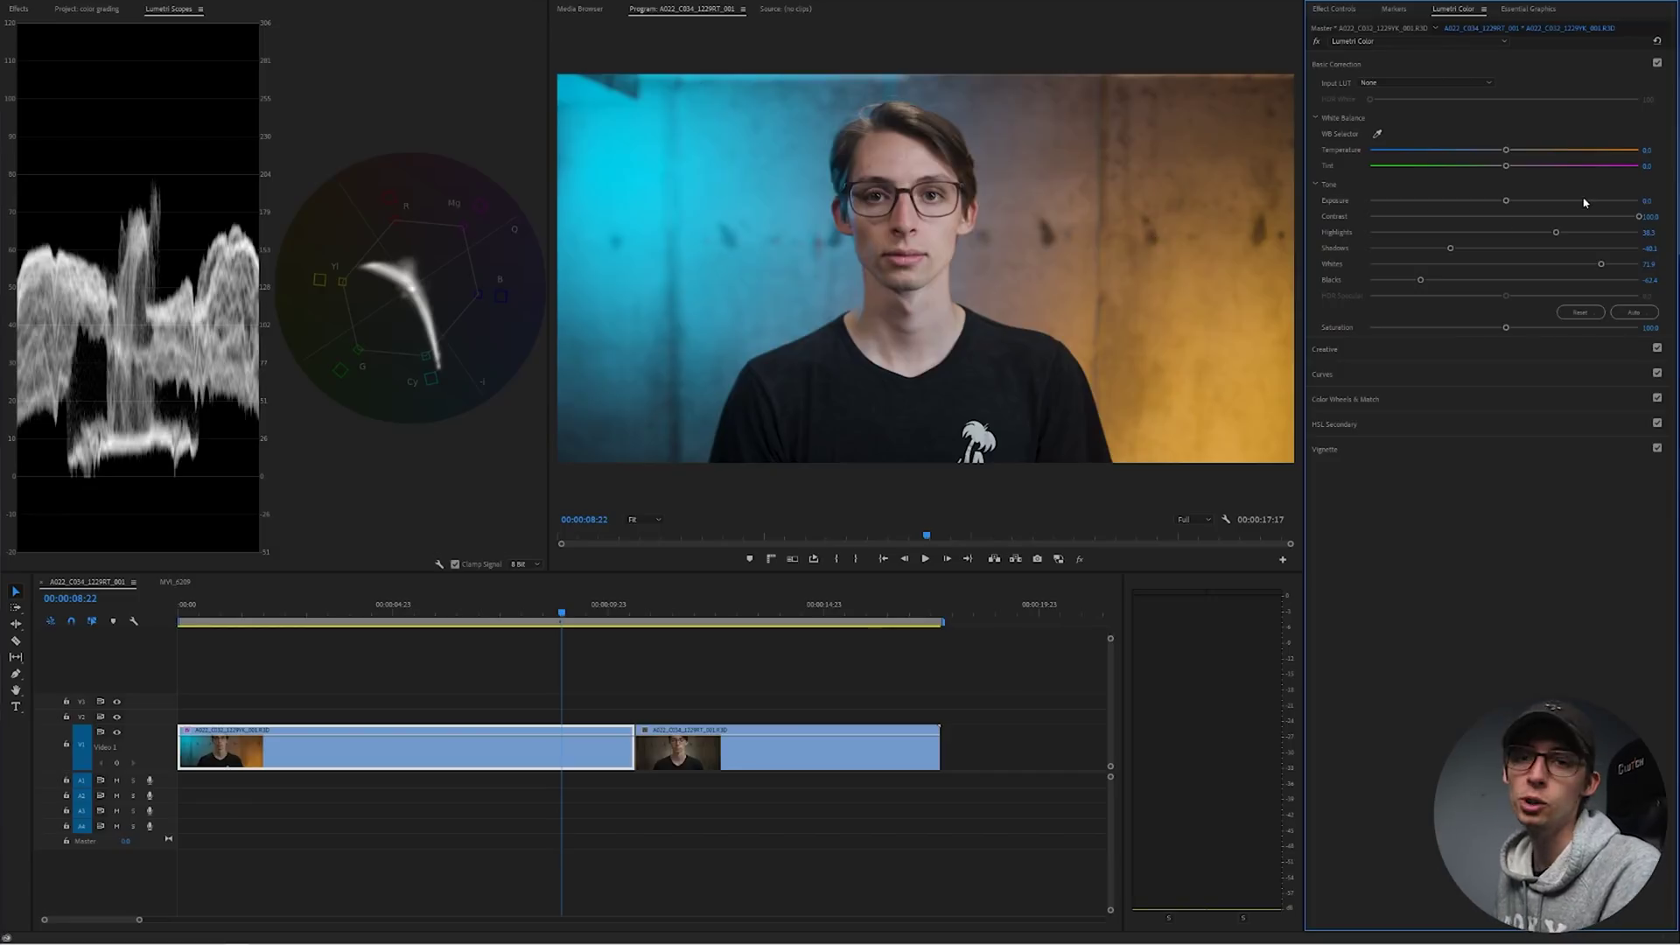
Step: Draw a freeform opacity mask around the man's lower face and neck to isolate his skin in the scopes
click(1335, 9)
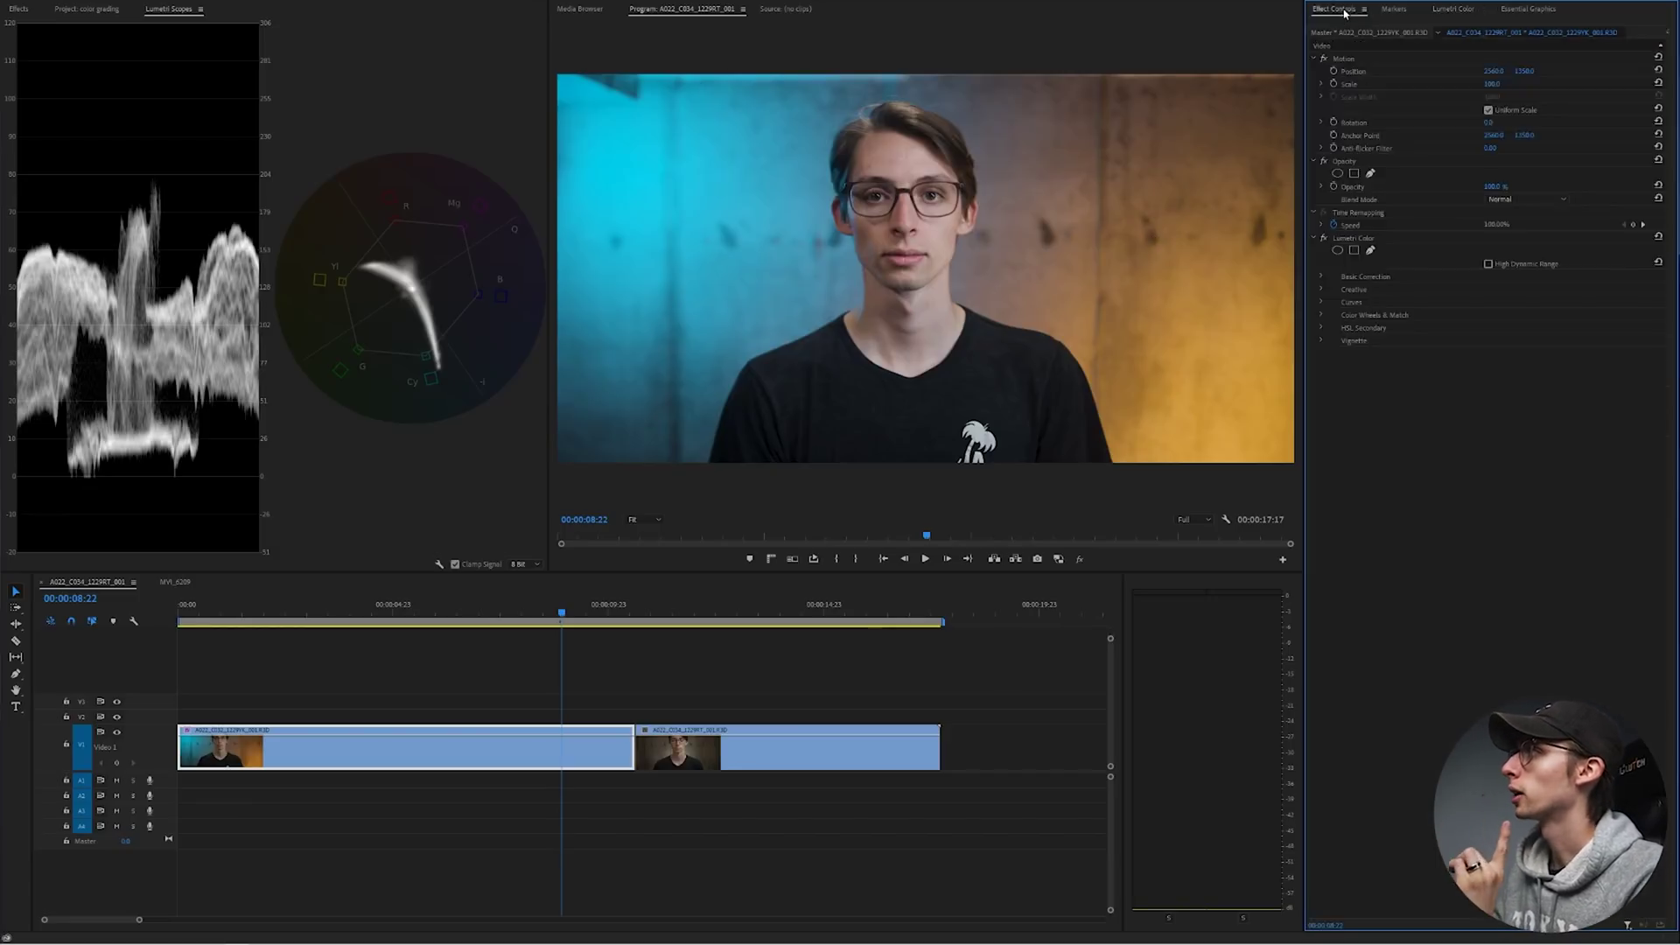
click(1370, 172)
drag(876, 215, 906, 210)
click(952, 227)
click(947, 297)
click(955, 326)
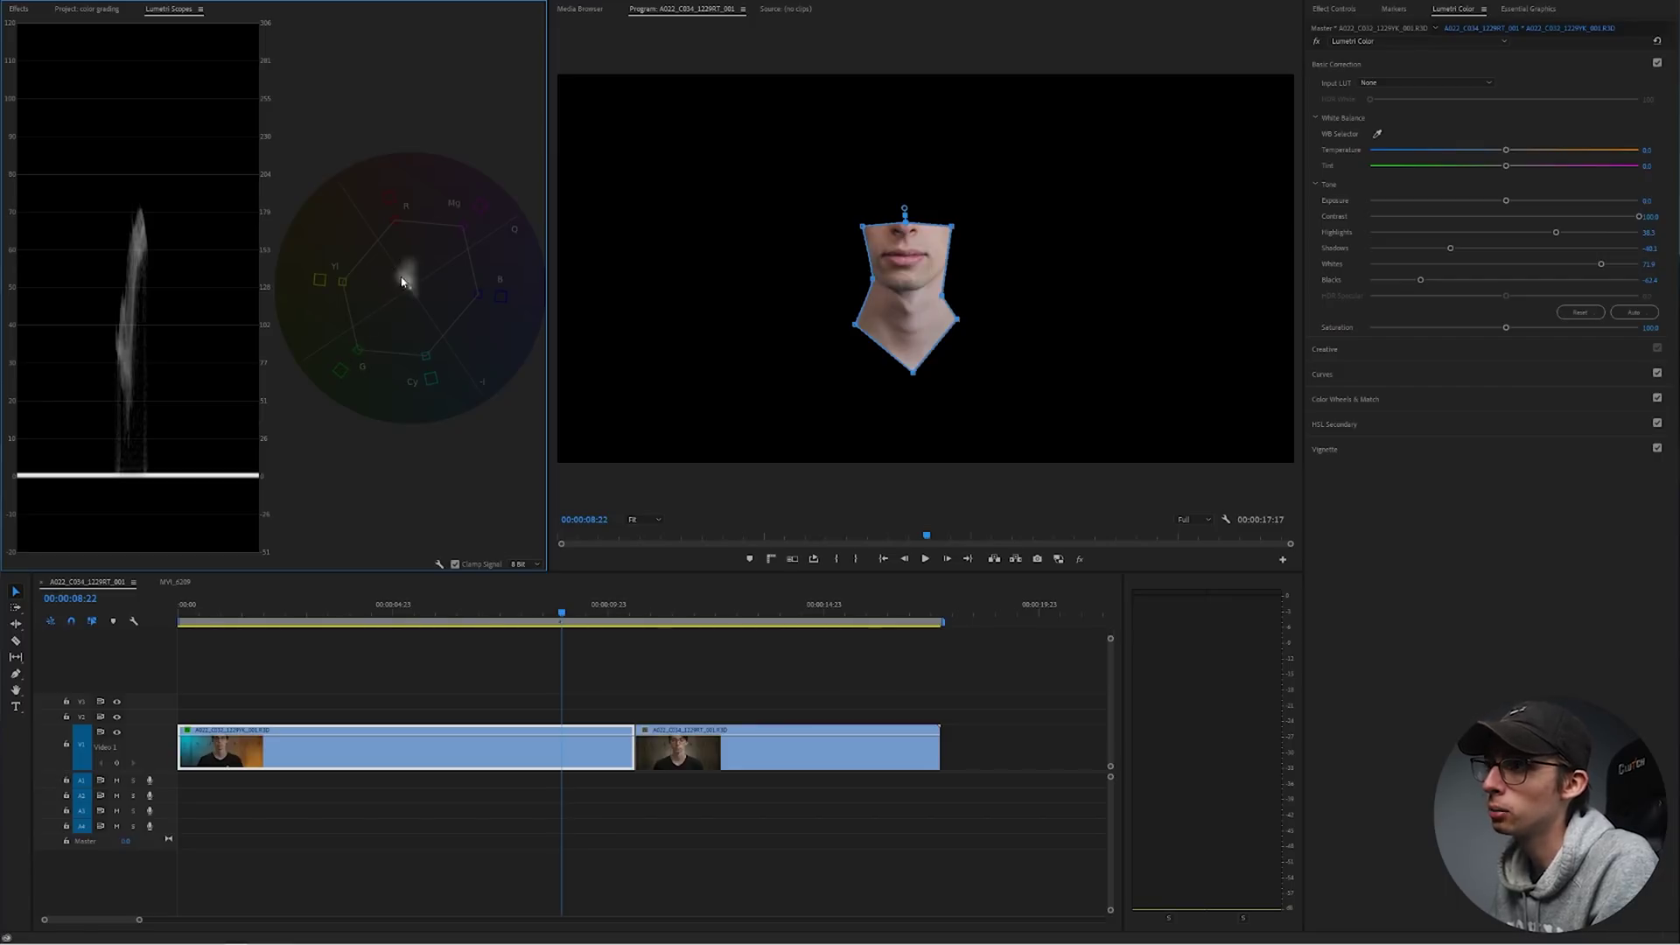
Step: Warm the skin slightly with Temperature, shift Tint to about -7 toward green, and switch off the clip's Opacity effect
mouse_move(1506, 167)
mouse_down()
mouse_move(1492, 166)
mouse_move(1537, 155)
mouse_move(1512, 151)
mouse_up()
click(1333, 9)
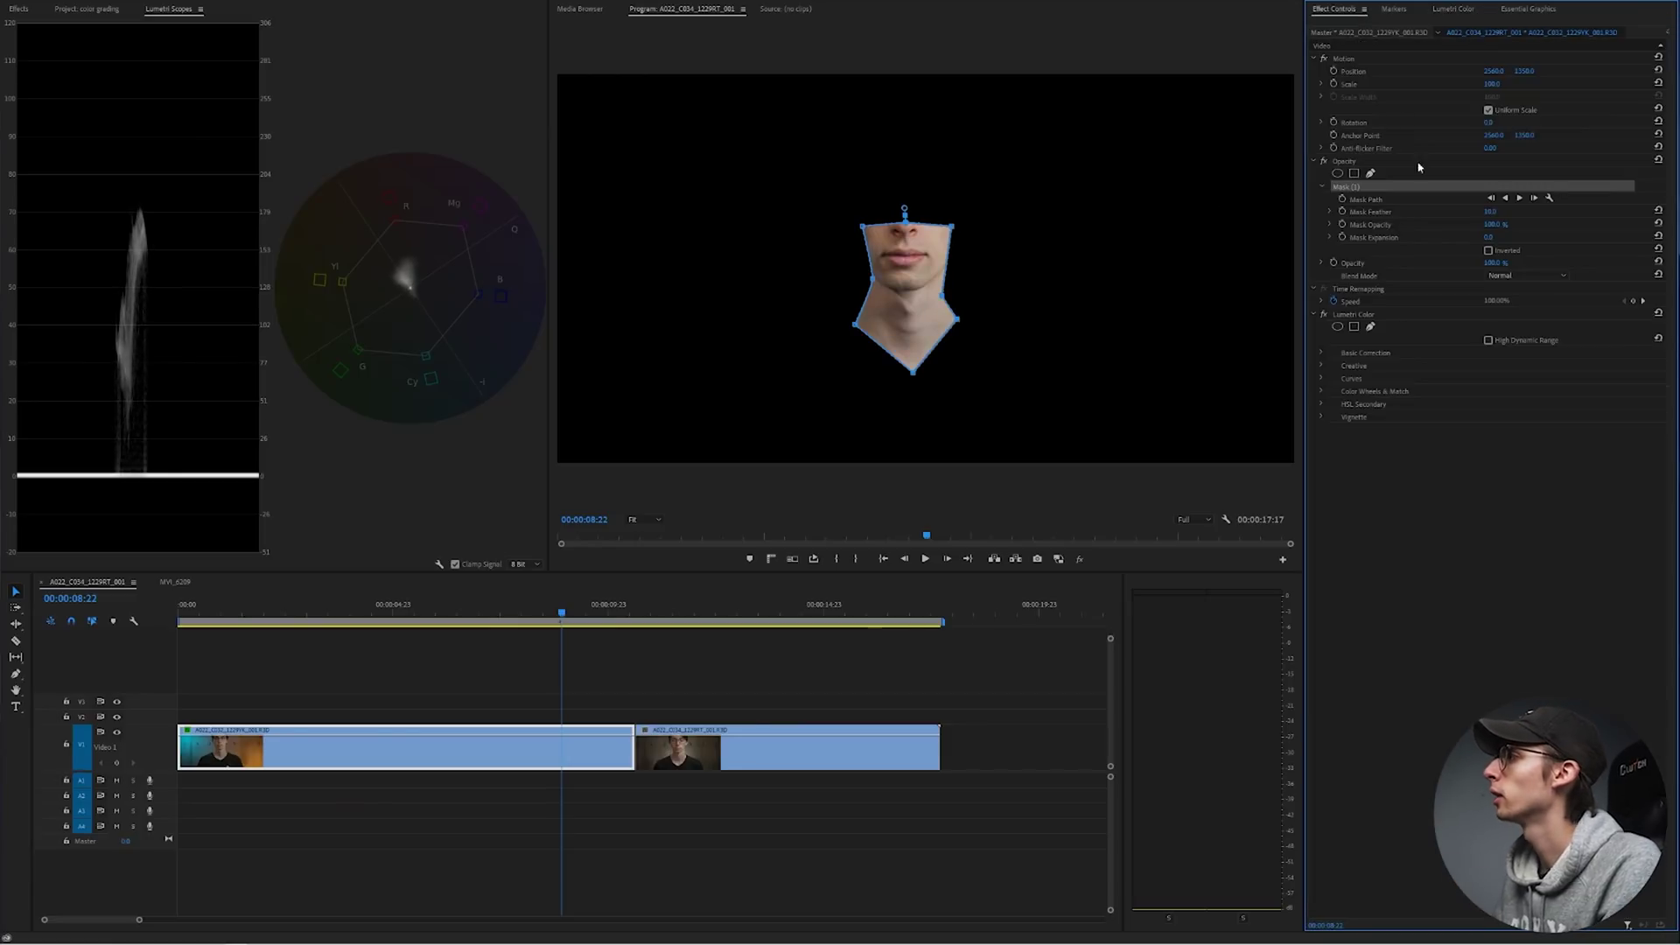
click(1324, 161)
click(1507, 466)
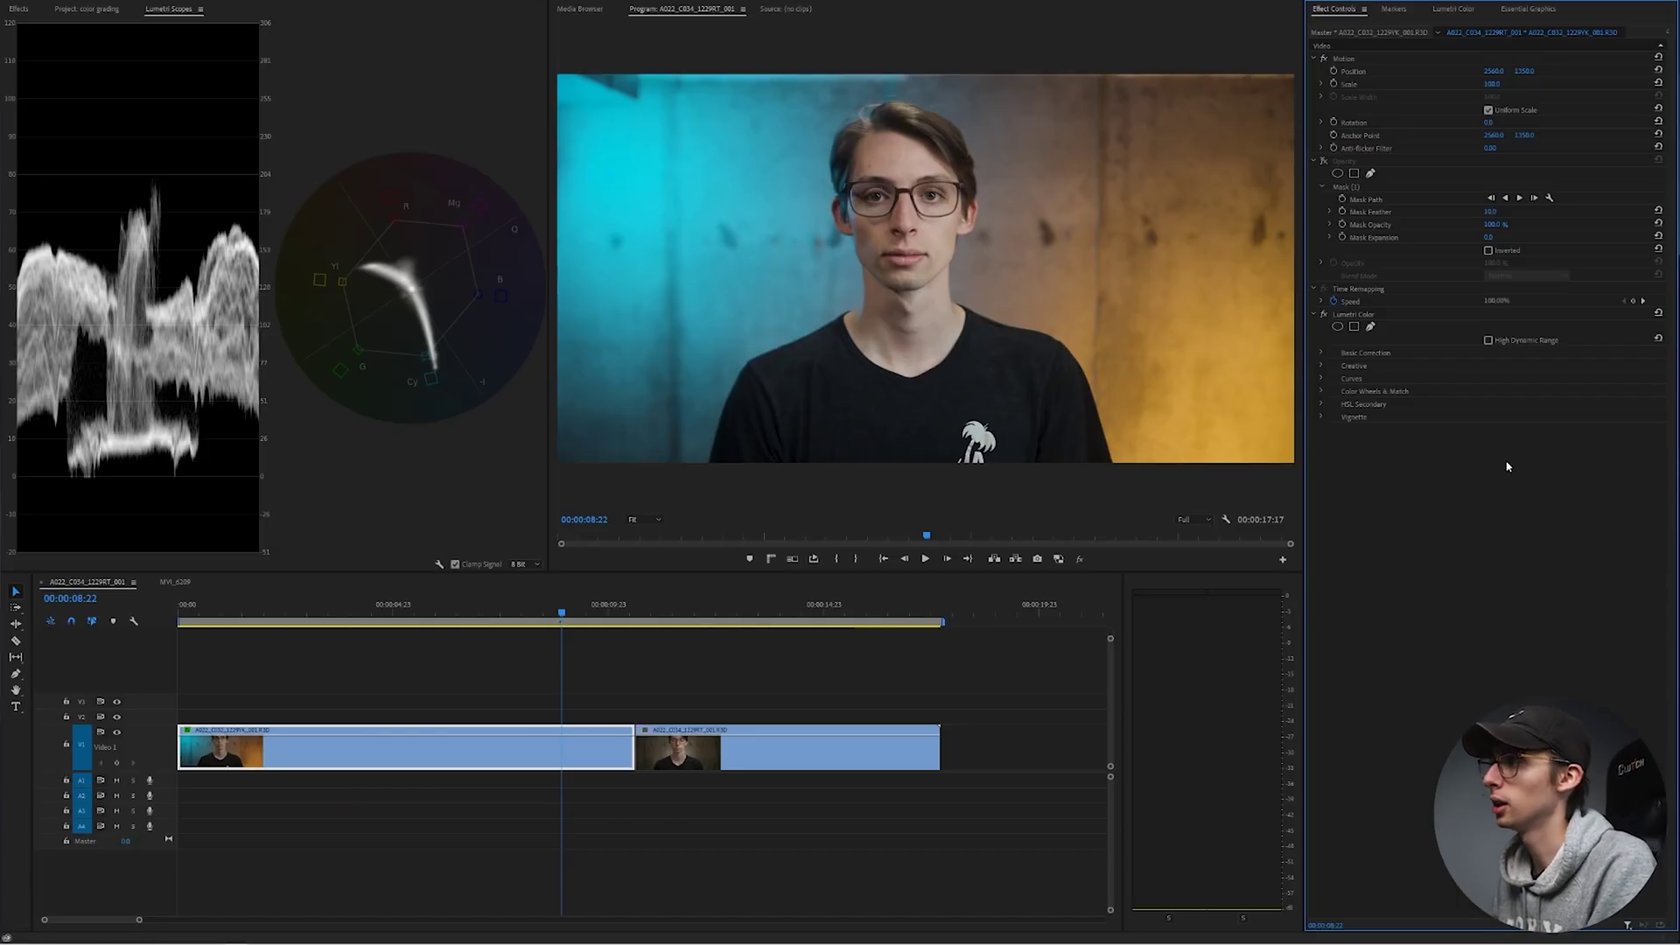
Step: Set the clip's basic Saturation to 110
click(1457, 9)
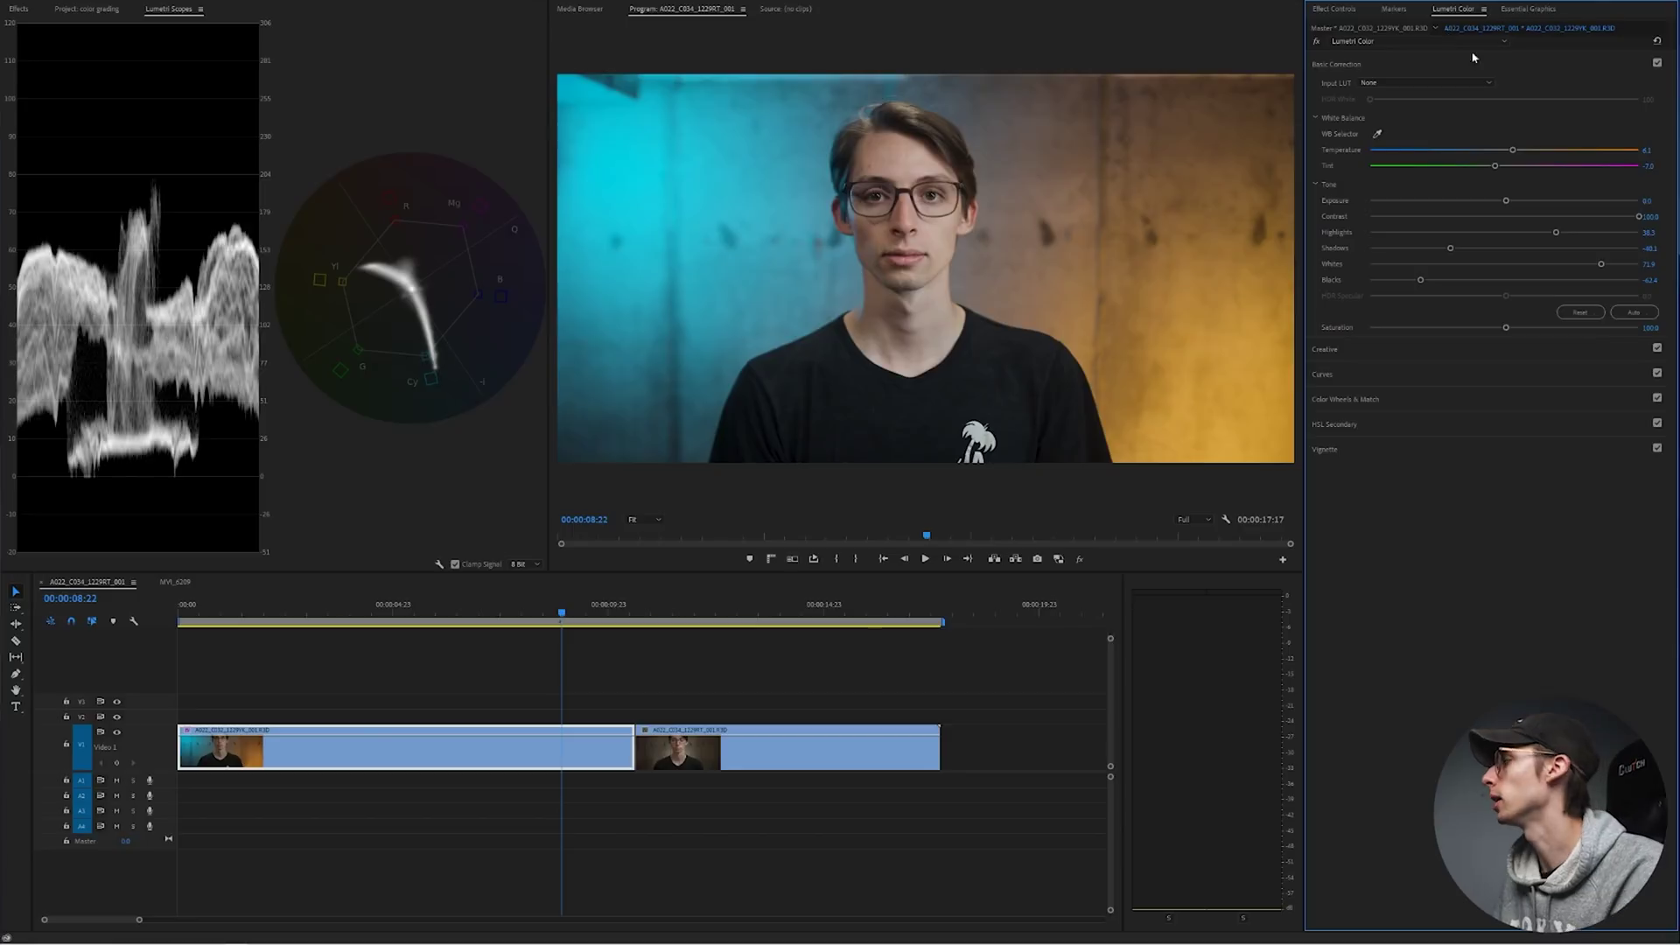
right_click(420, 325)
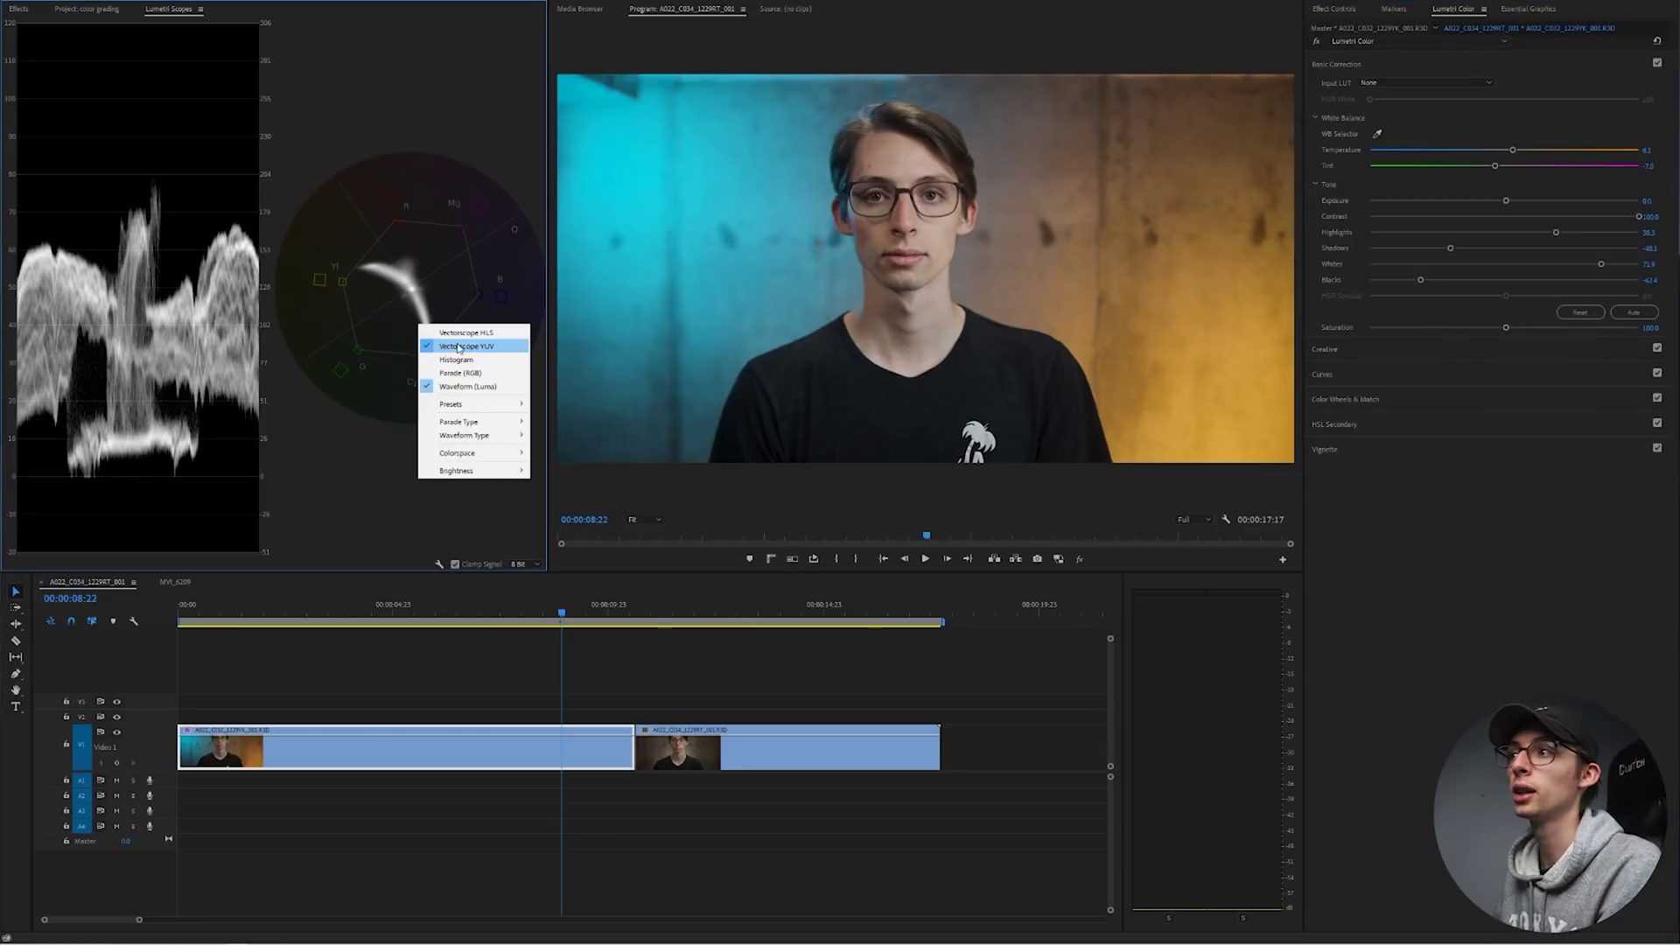
click(386, 481)
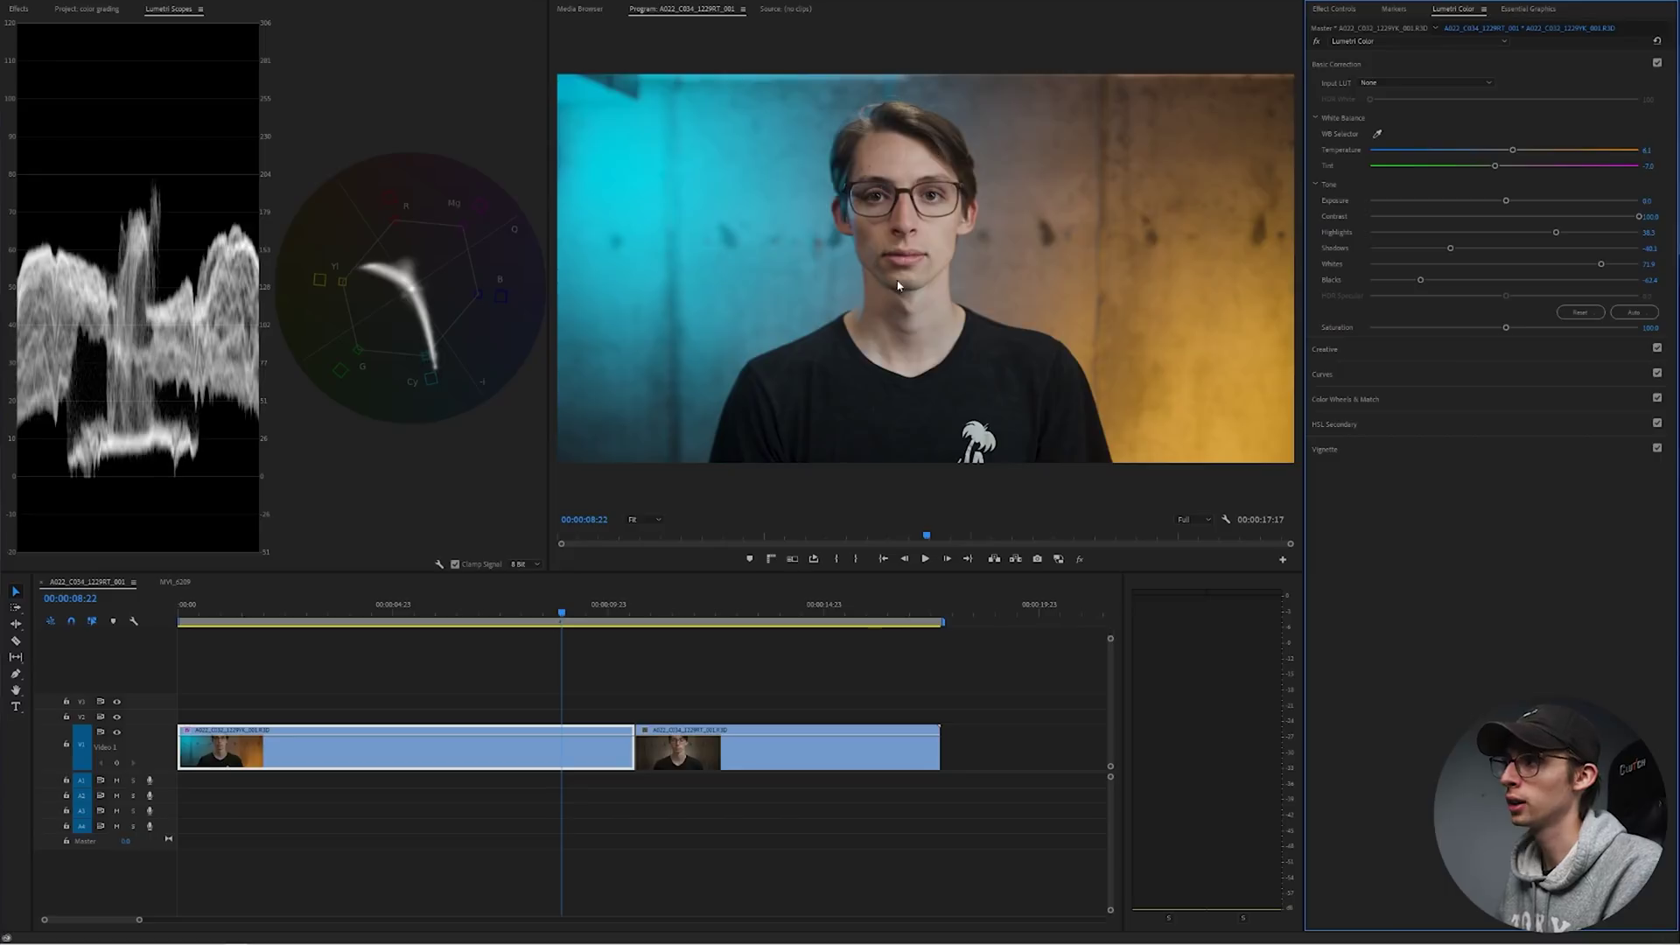
drag(1510, 331, 1520, 329)
click(1651, 327)
key(Return)
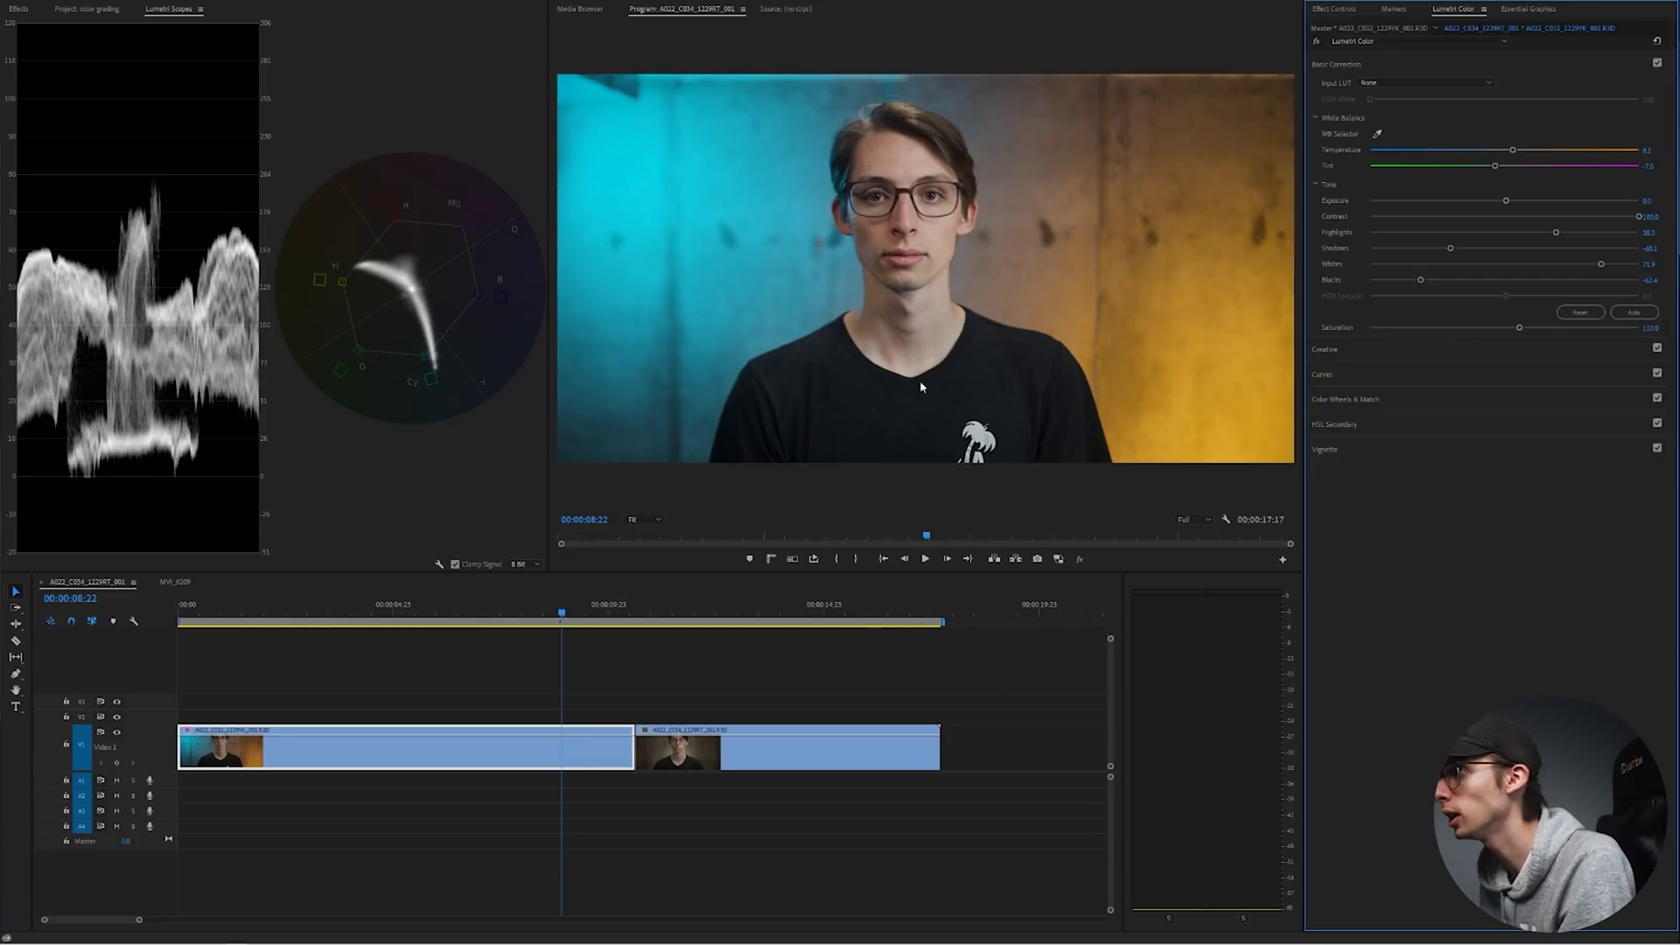
Step: Mask the lower face and neck again to check the skin on the vectorscope, and delete the mask
click(1333, 9)
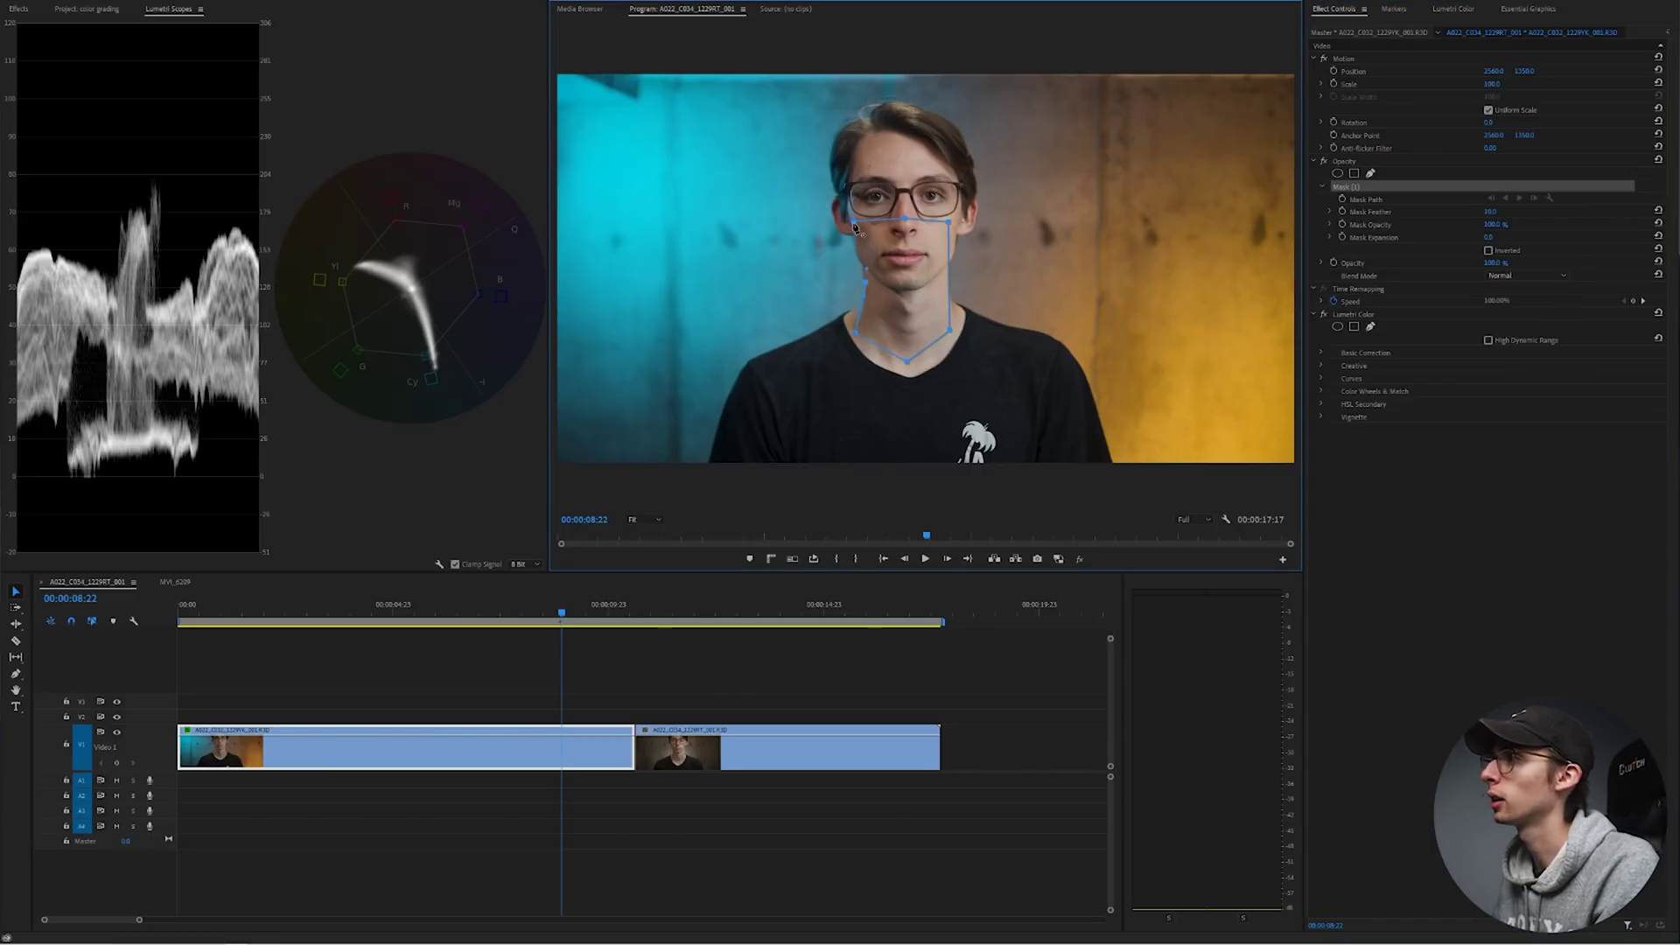
click(855, 223)
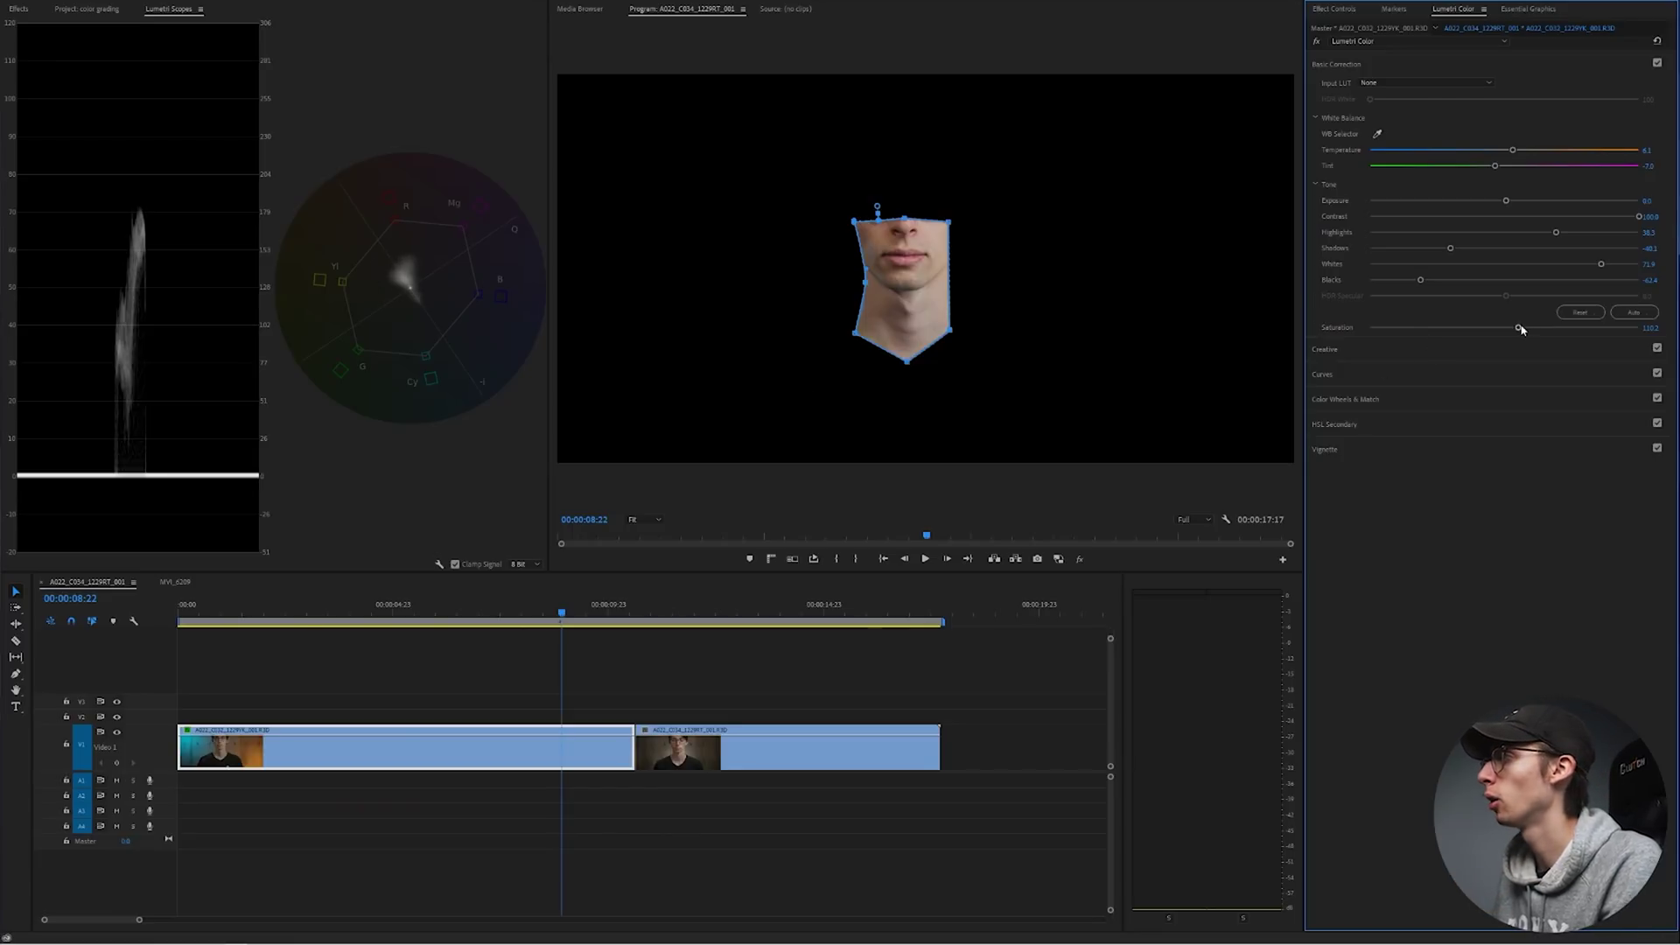
click(1335, 8)
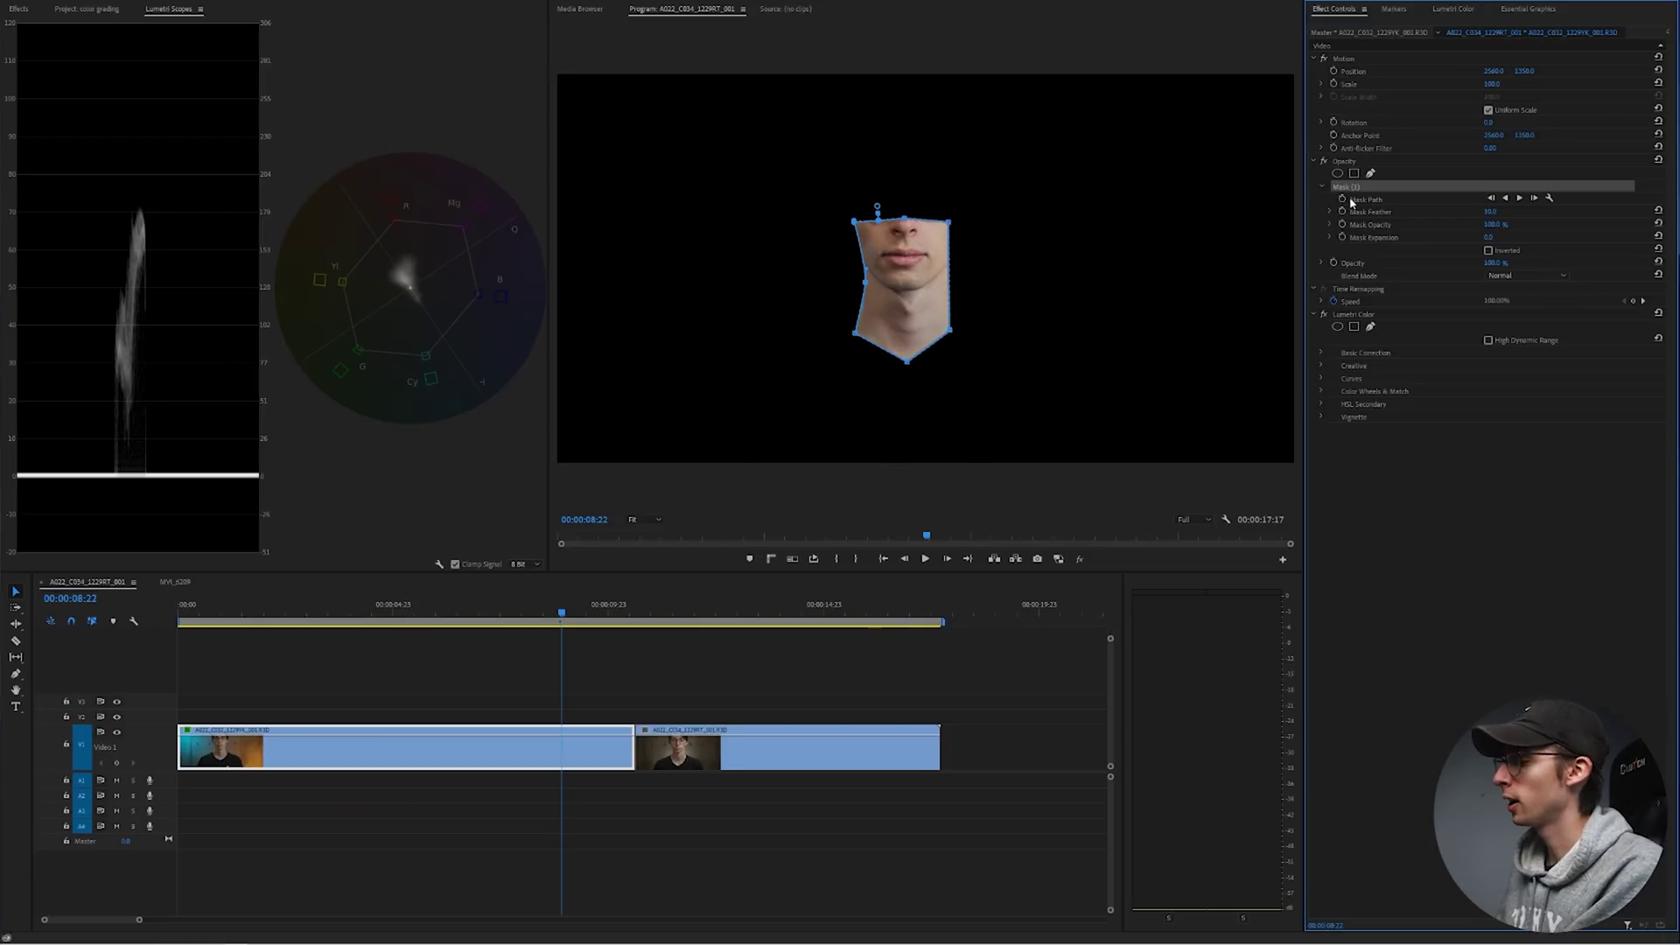
key(Delete)
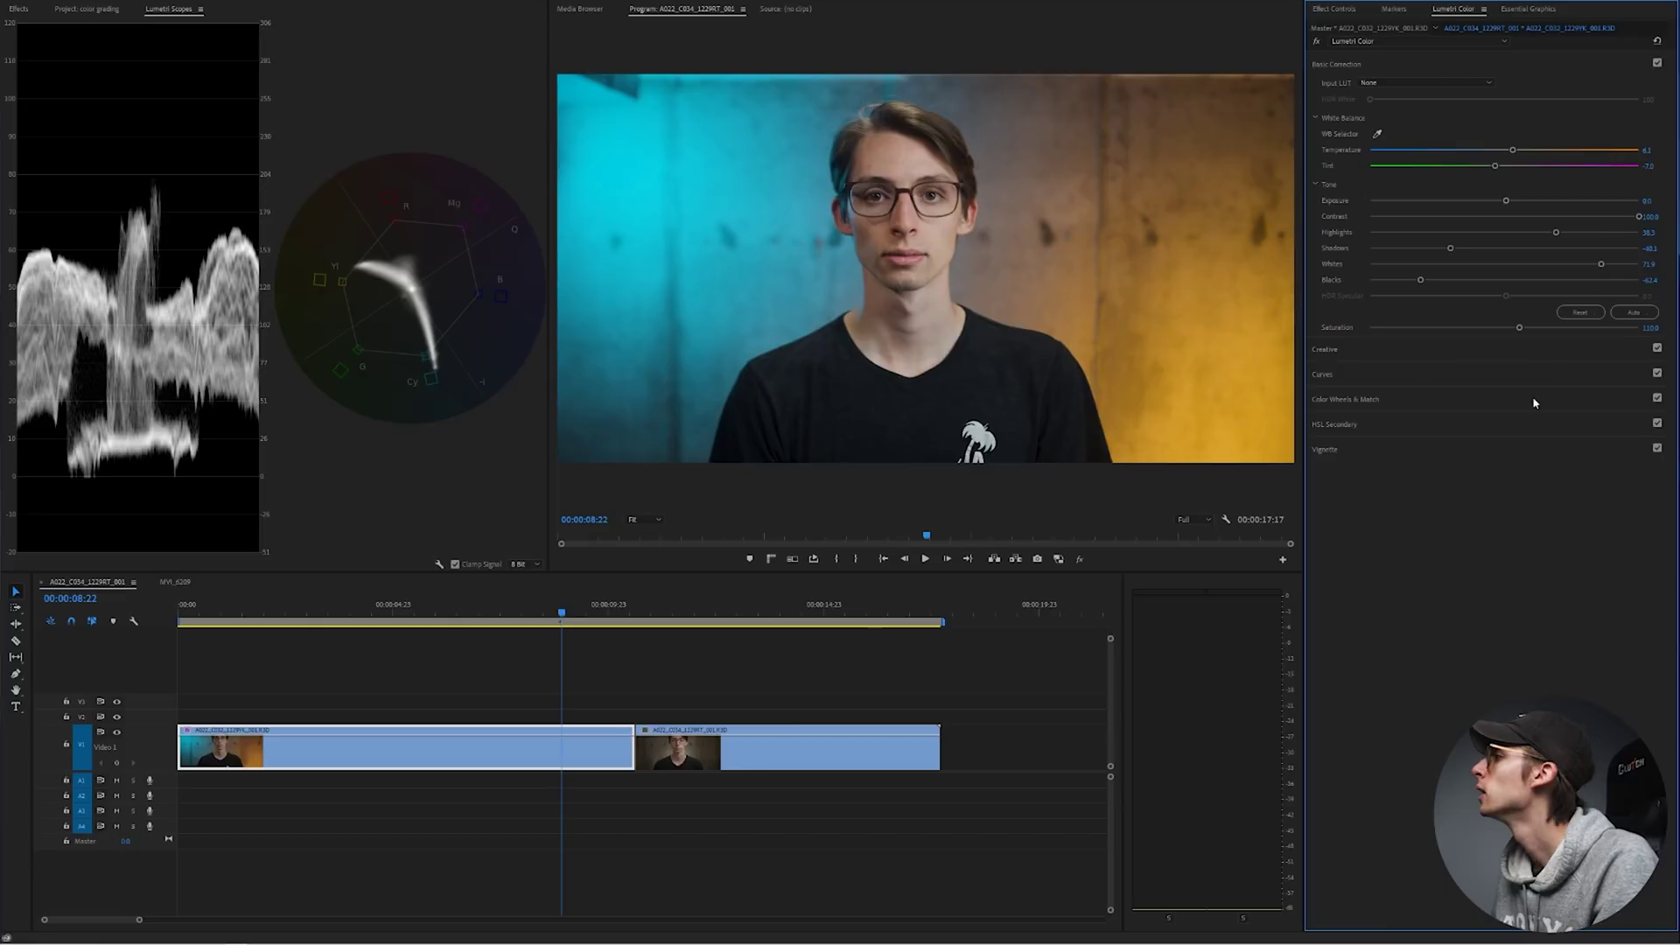
Step: Sample the teal wall for the Hue vs Sat curve and slightly lower the saturation of that hue
click(1323, 374)
click(1328, 379)
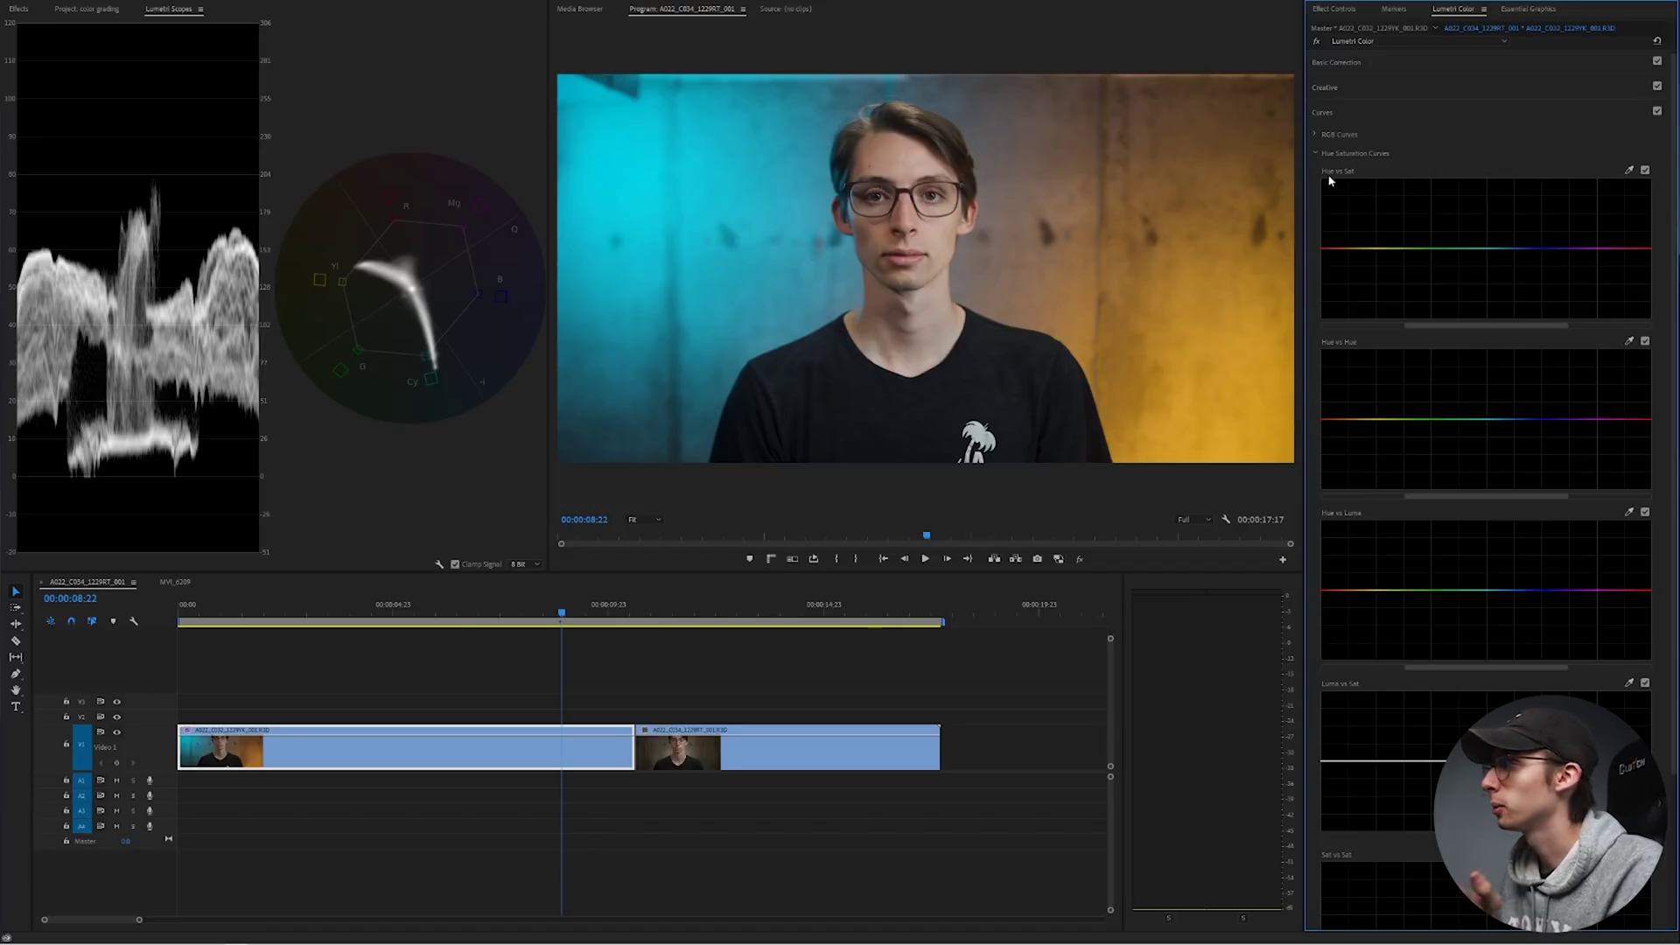
click(1630, 171)
click(636, 141)
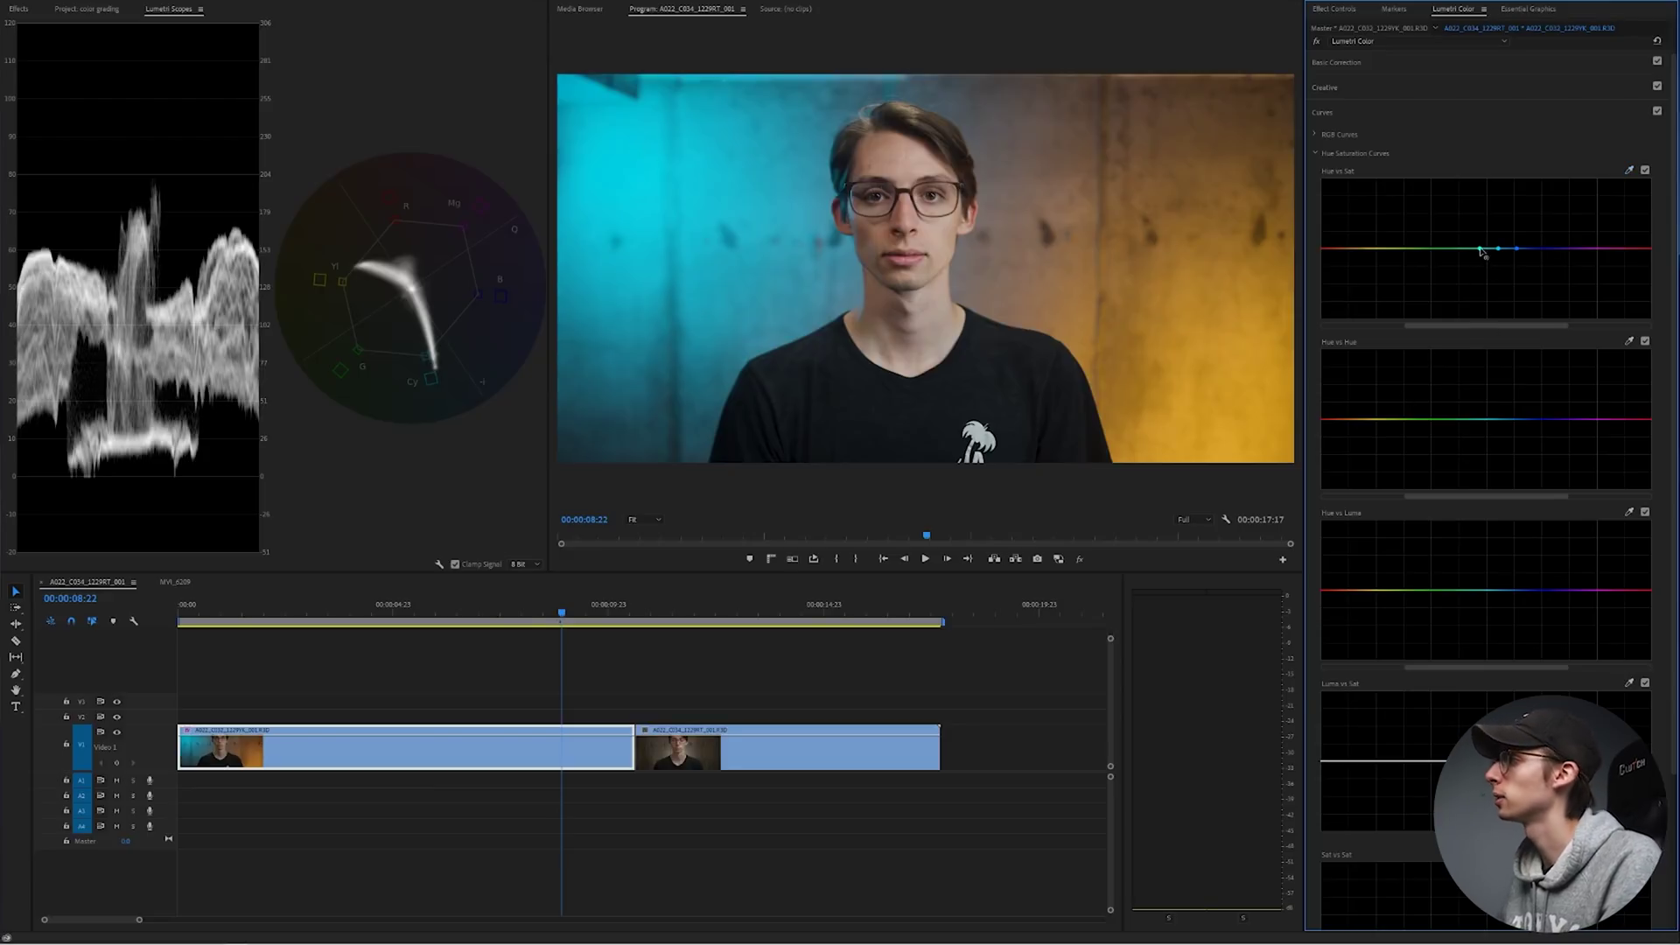
drag(1497, 250, 1502, 259)
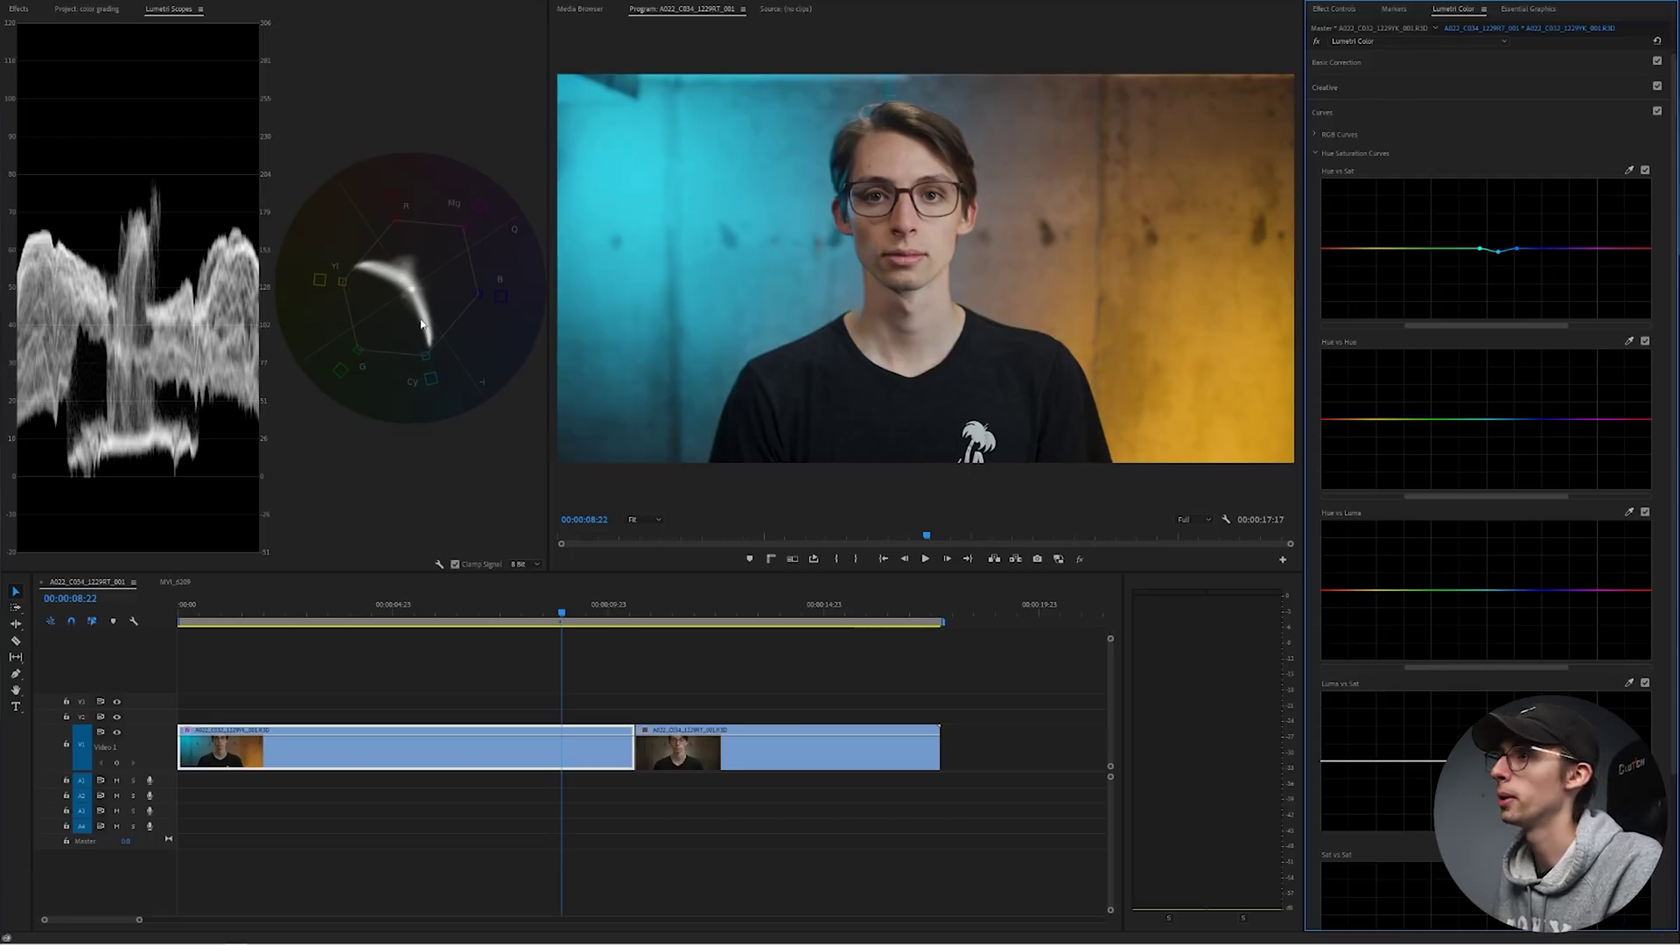
Step: Sample the orange wall for the Hue vs Sat curve and slightly reduce the saturation of that hue
click(1630, 169)
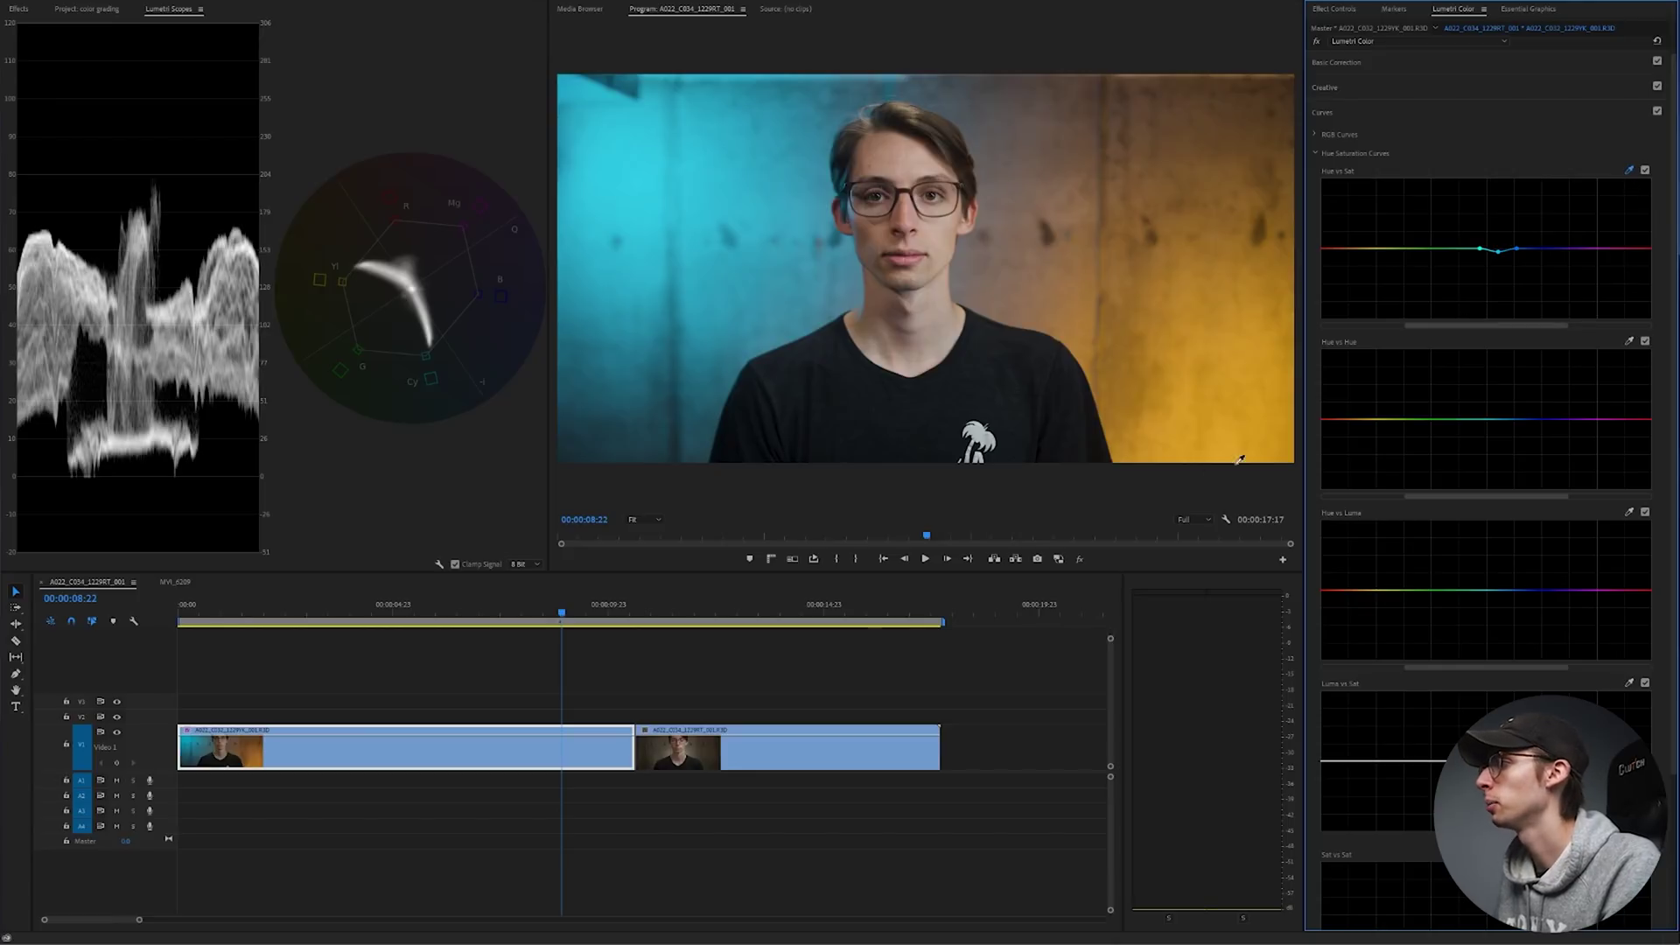
click(1281, 448)
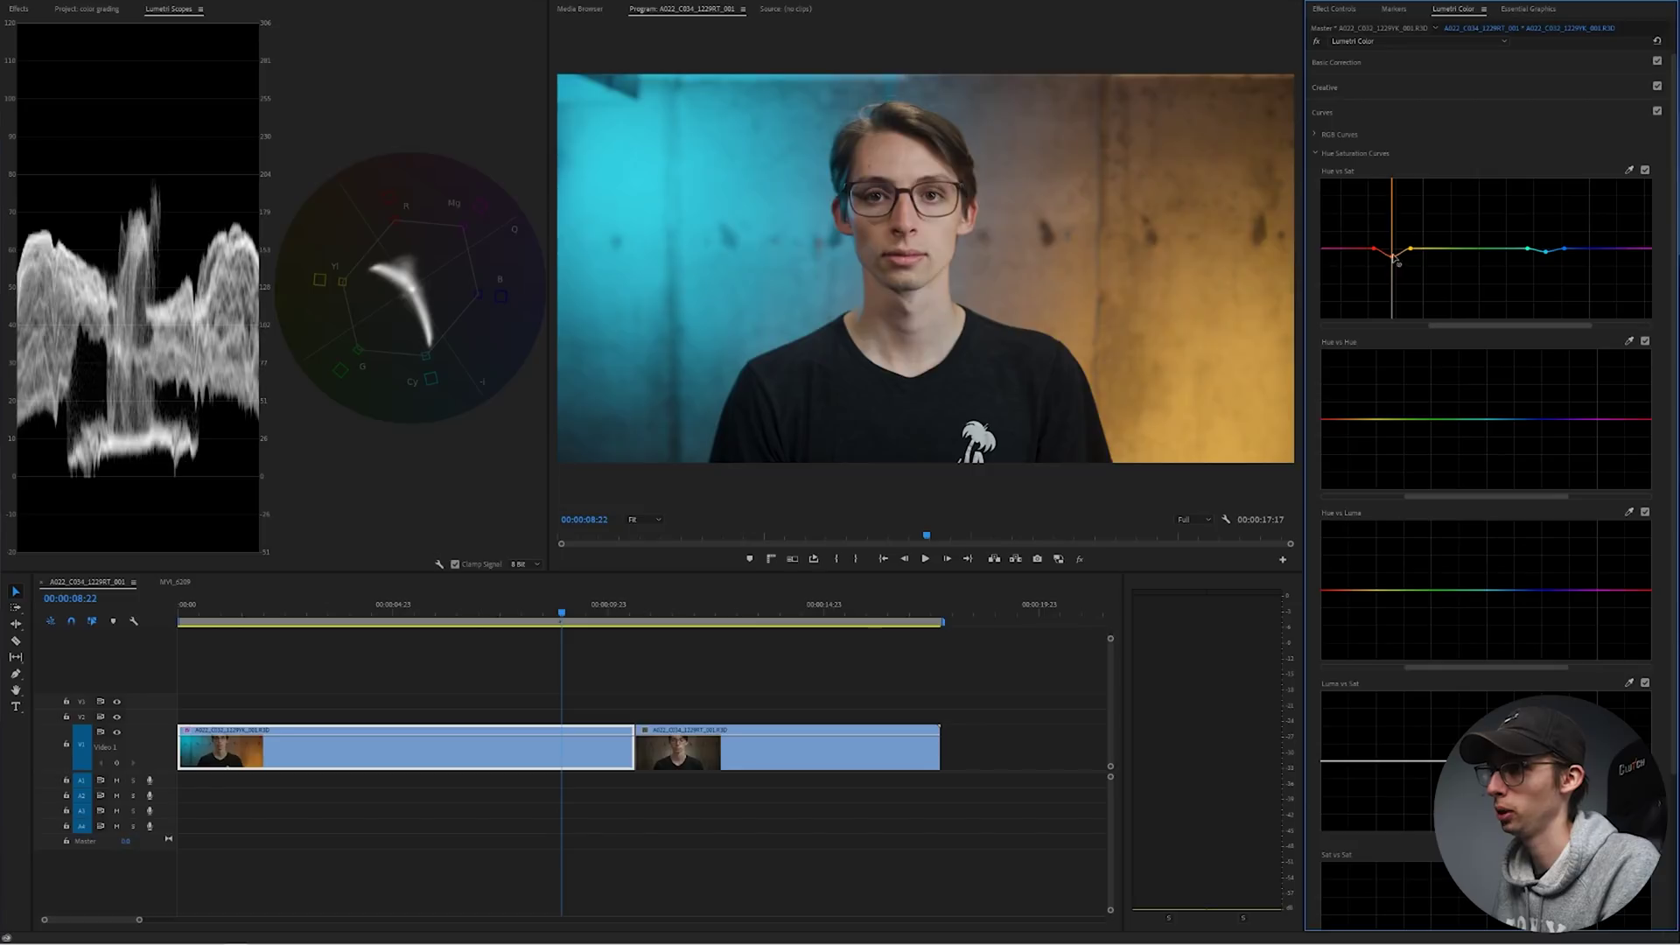
drag(1400, 257, 1396, 254)
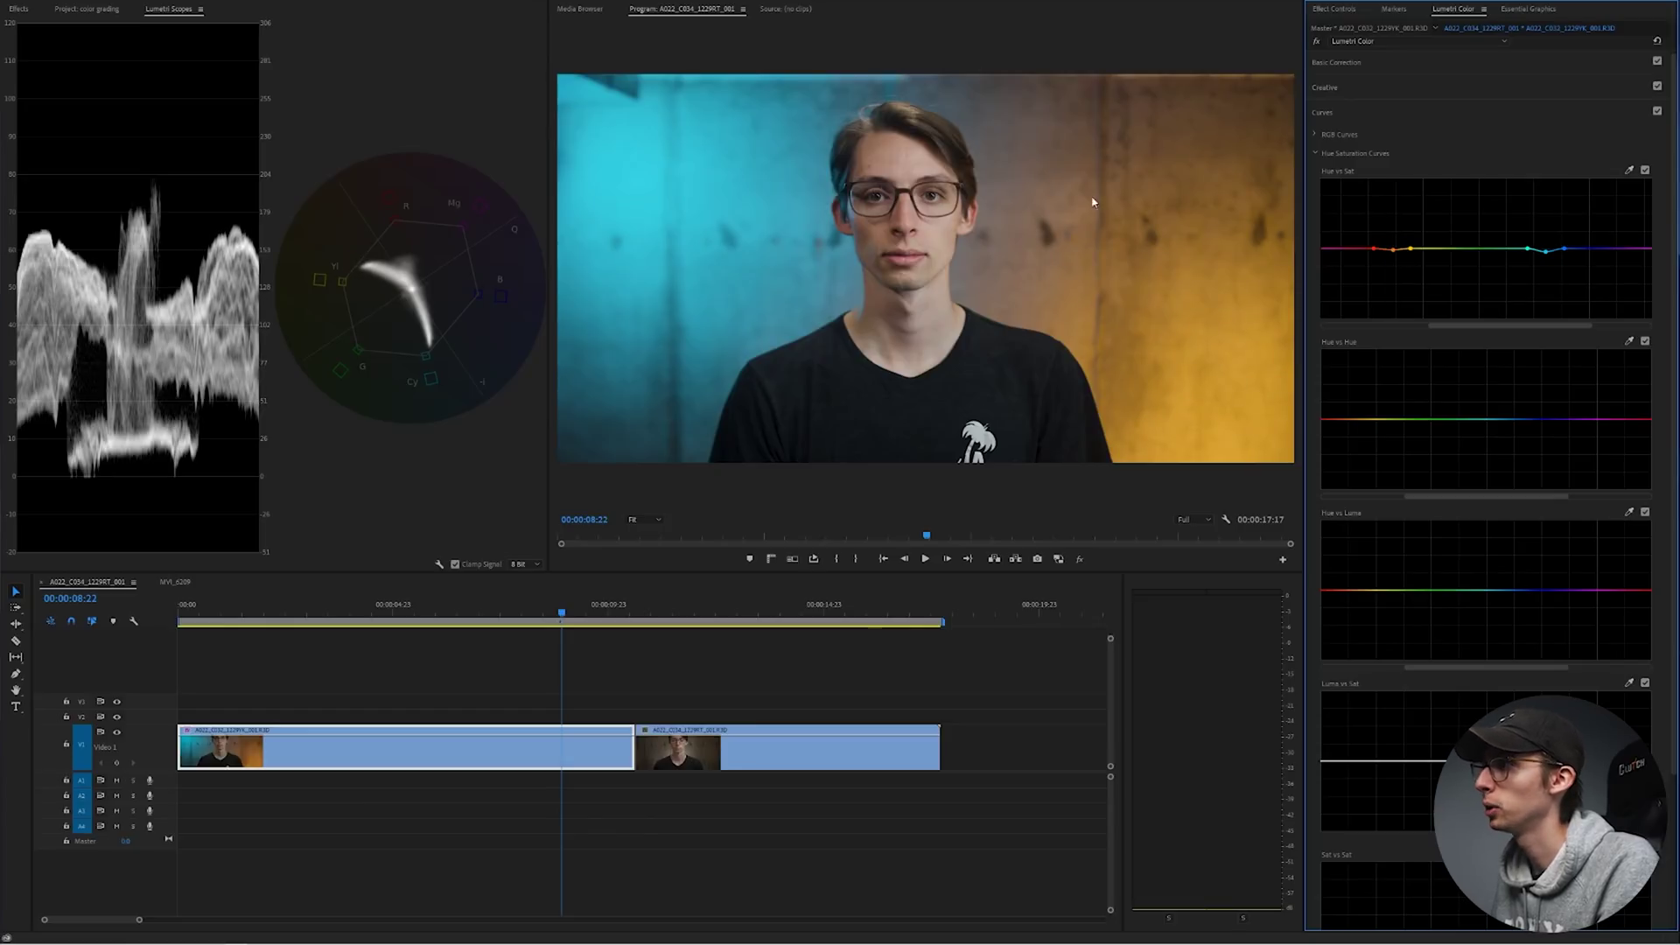
Step: Compare the image with the Hue vs Sat curve off and on, and briefly play the clip
click(1645, 170)
click(1645, 170)
click(1645, 171)
click(1645, 171)
scroll(1551, 375, down, 1)
key(space)
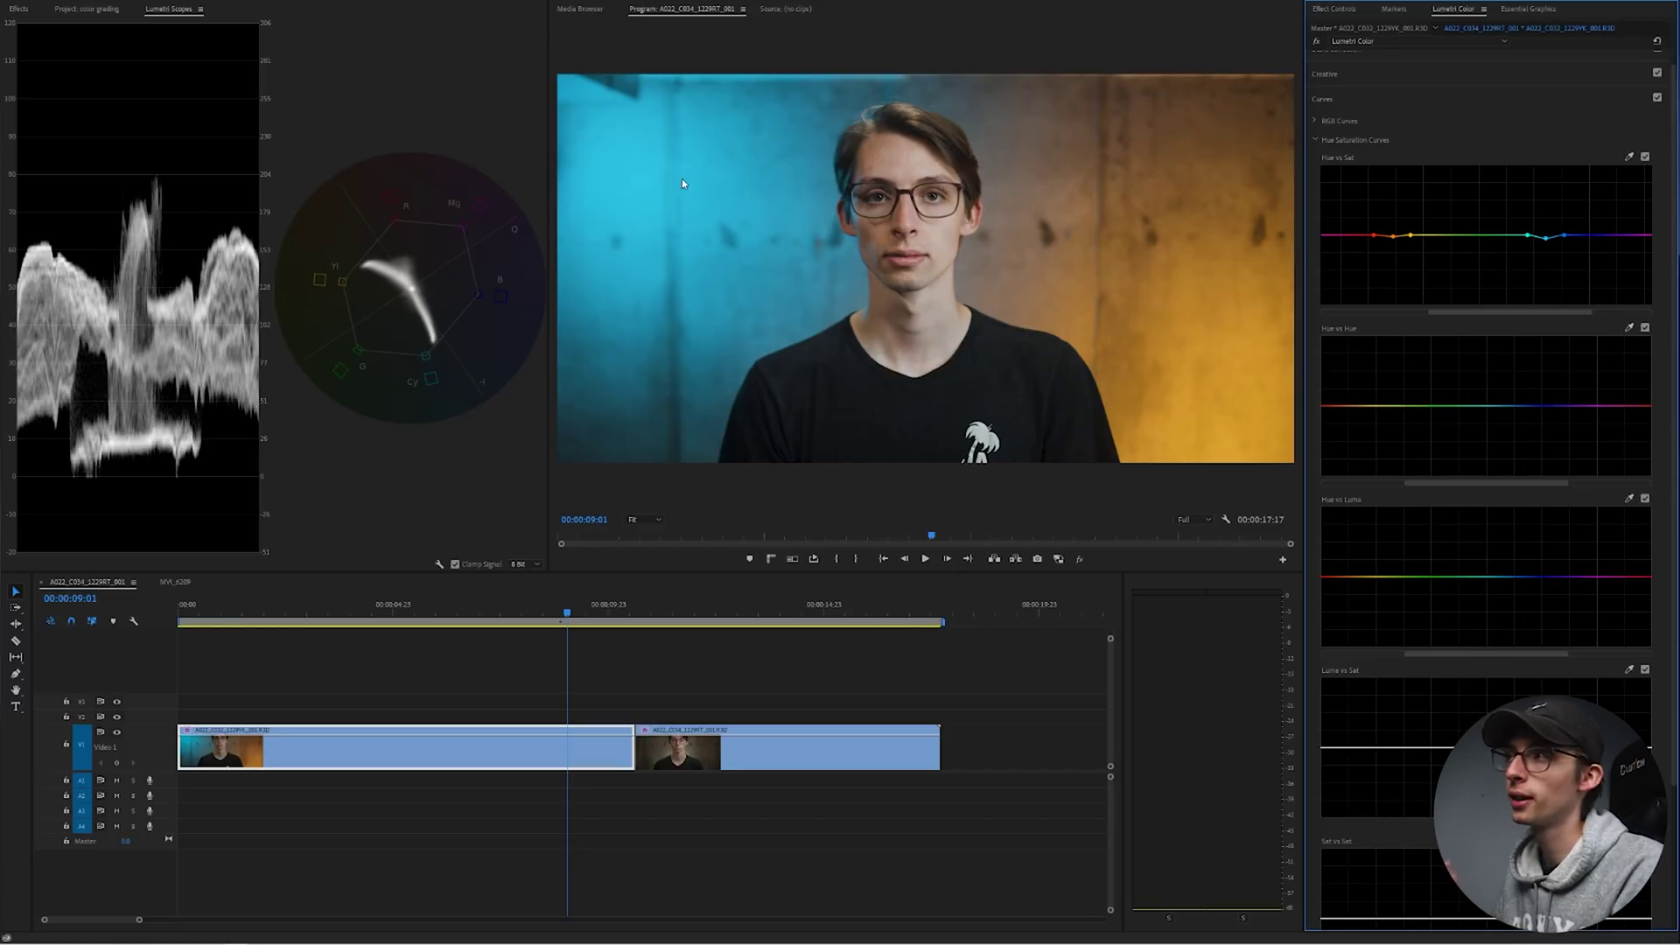
Step: Sample the teal wall for the Hue vs Hue curve and lower its center point to shift the teal toward blue
click(1629, 327)
click(627, 165)
click(1522, 408)
drag(1483, 407, 1504, 424)
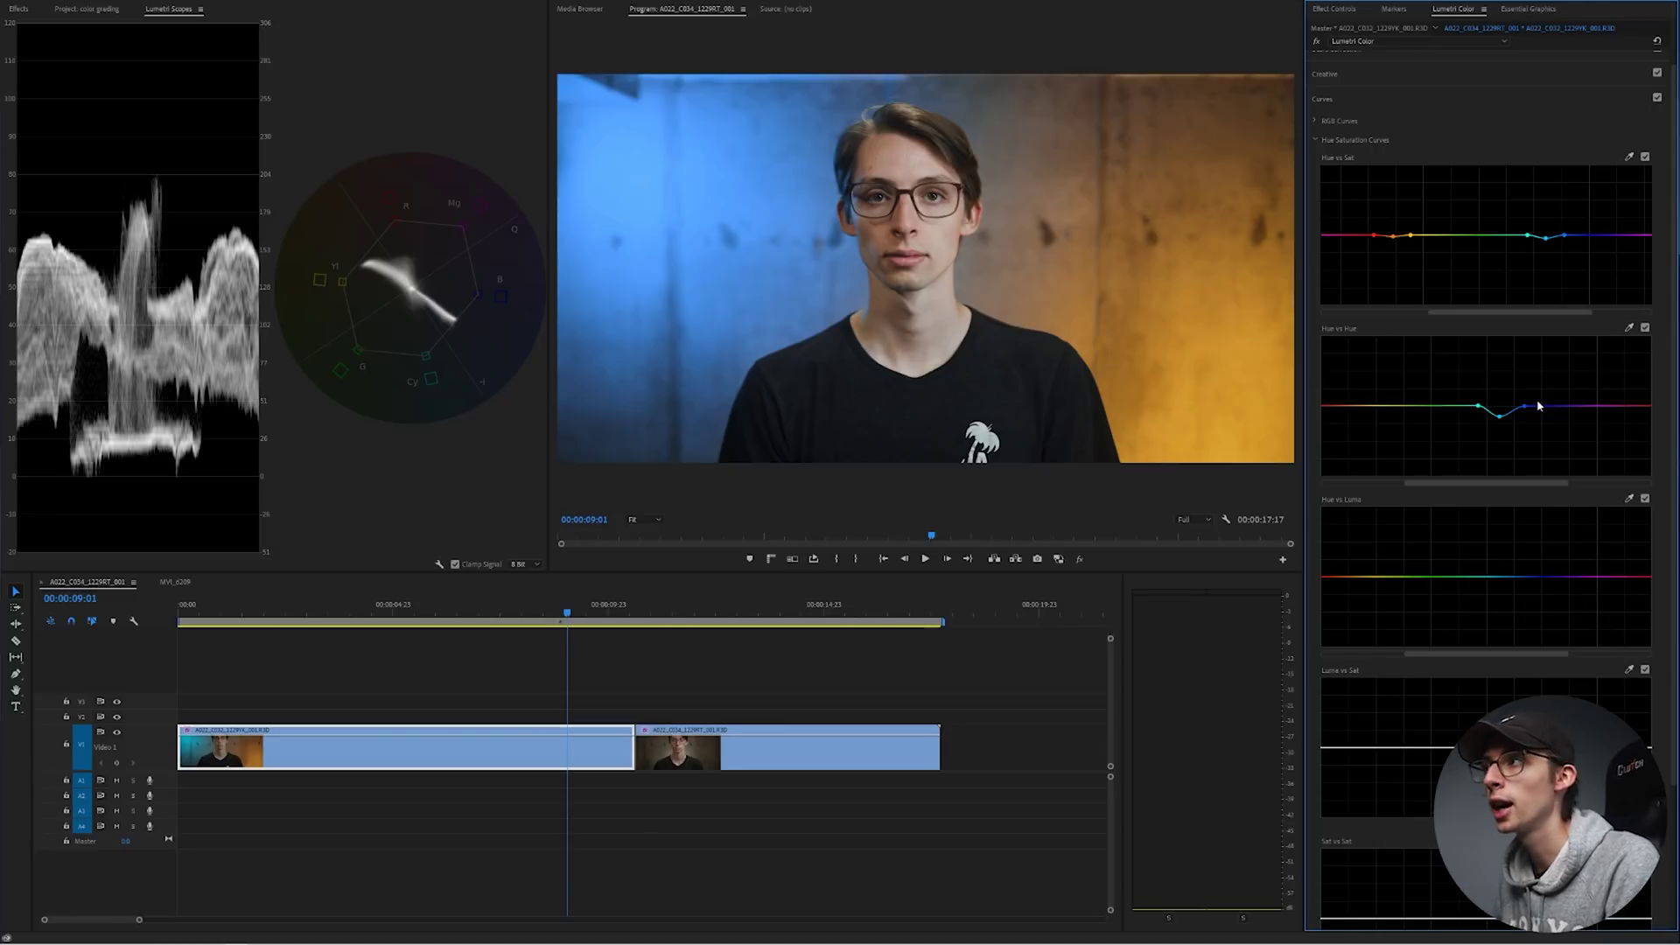
Step: Sample the face for the Hue vs Hue curve, try lowering its center point, and reset the curve to flat
click(1629, 327)
click(901, 254)
drag(1375, 407, 1381, 420)
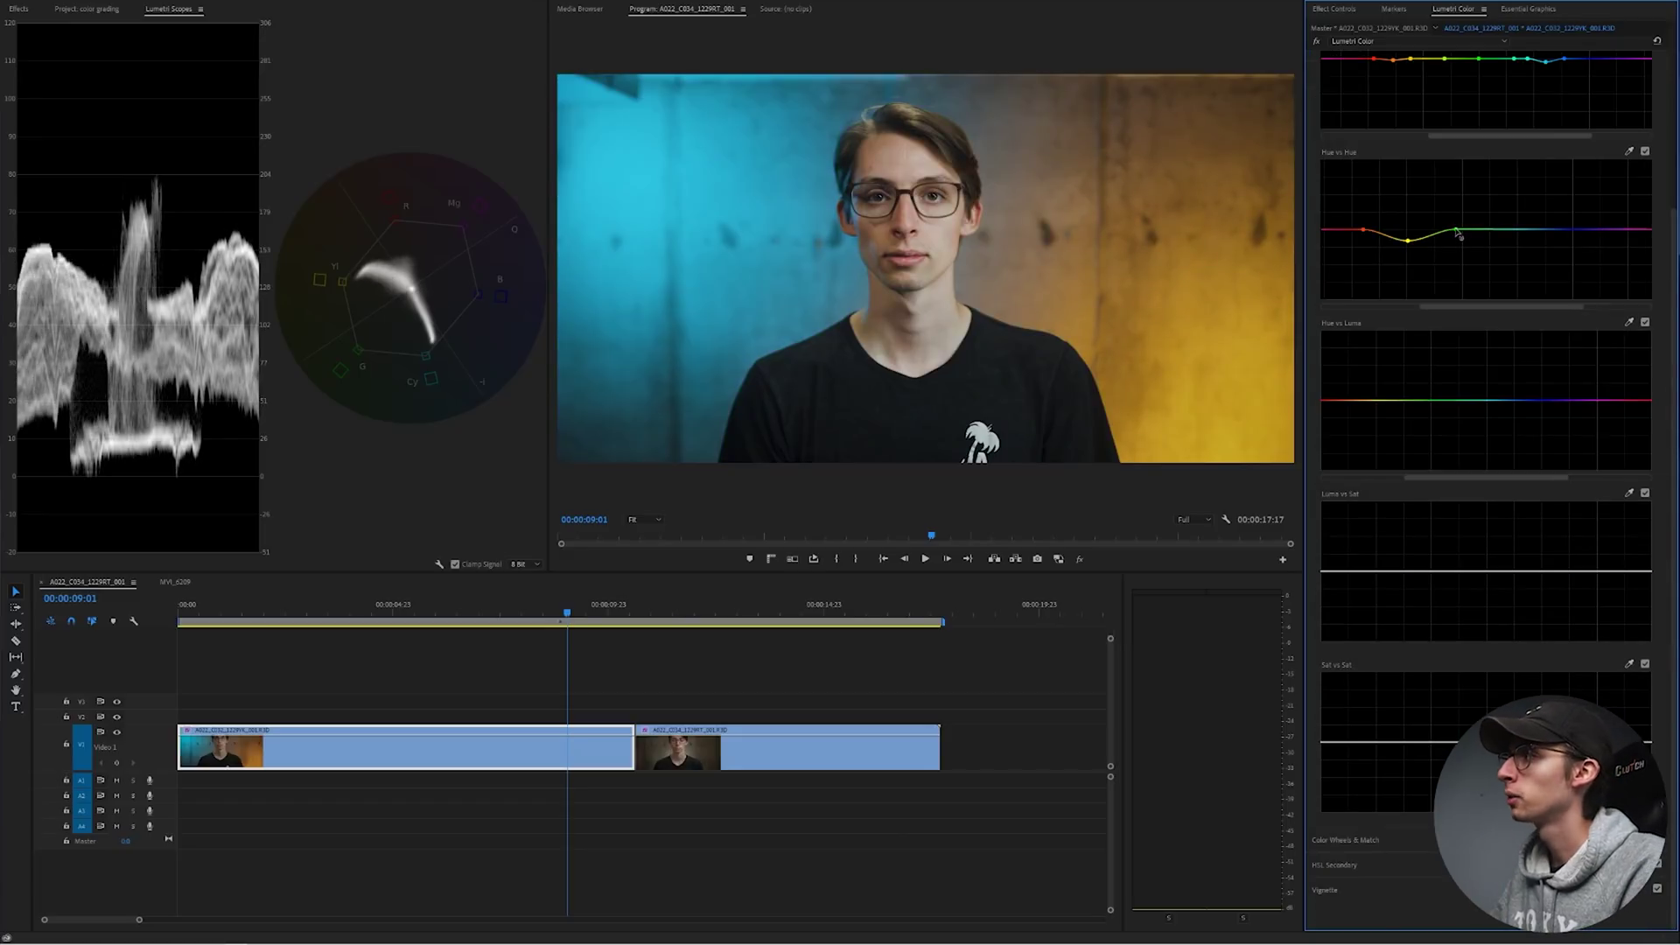
double_click(1457, 234)
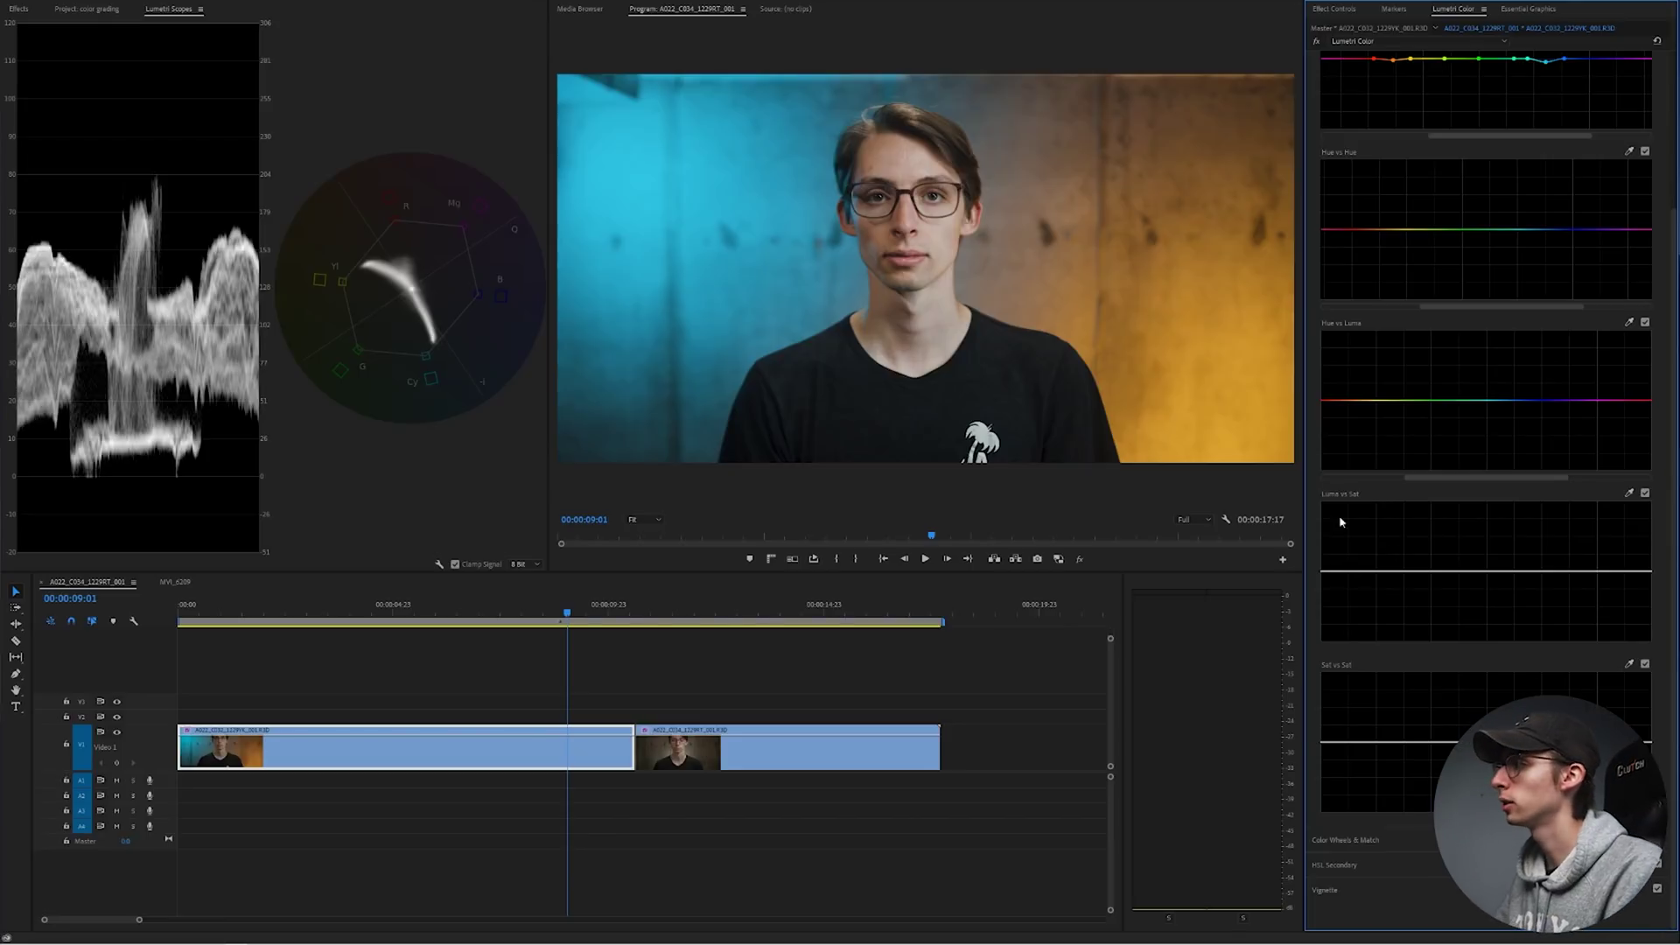
Step: Shape the Luma vs Sat curve so saturation falls off at the darkest shadows and brightest highlights
click(1349, 571)
drag(1336, 571, 1321, 652)
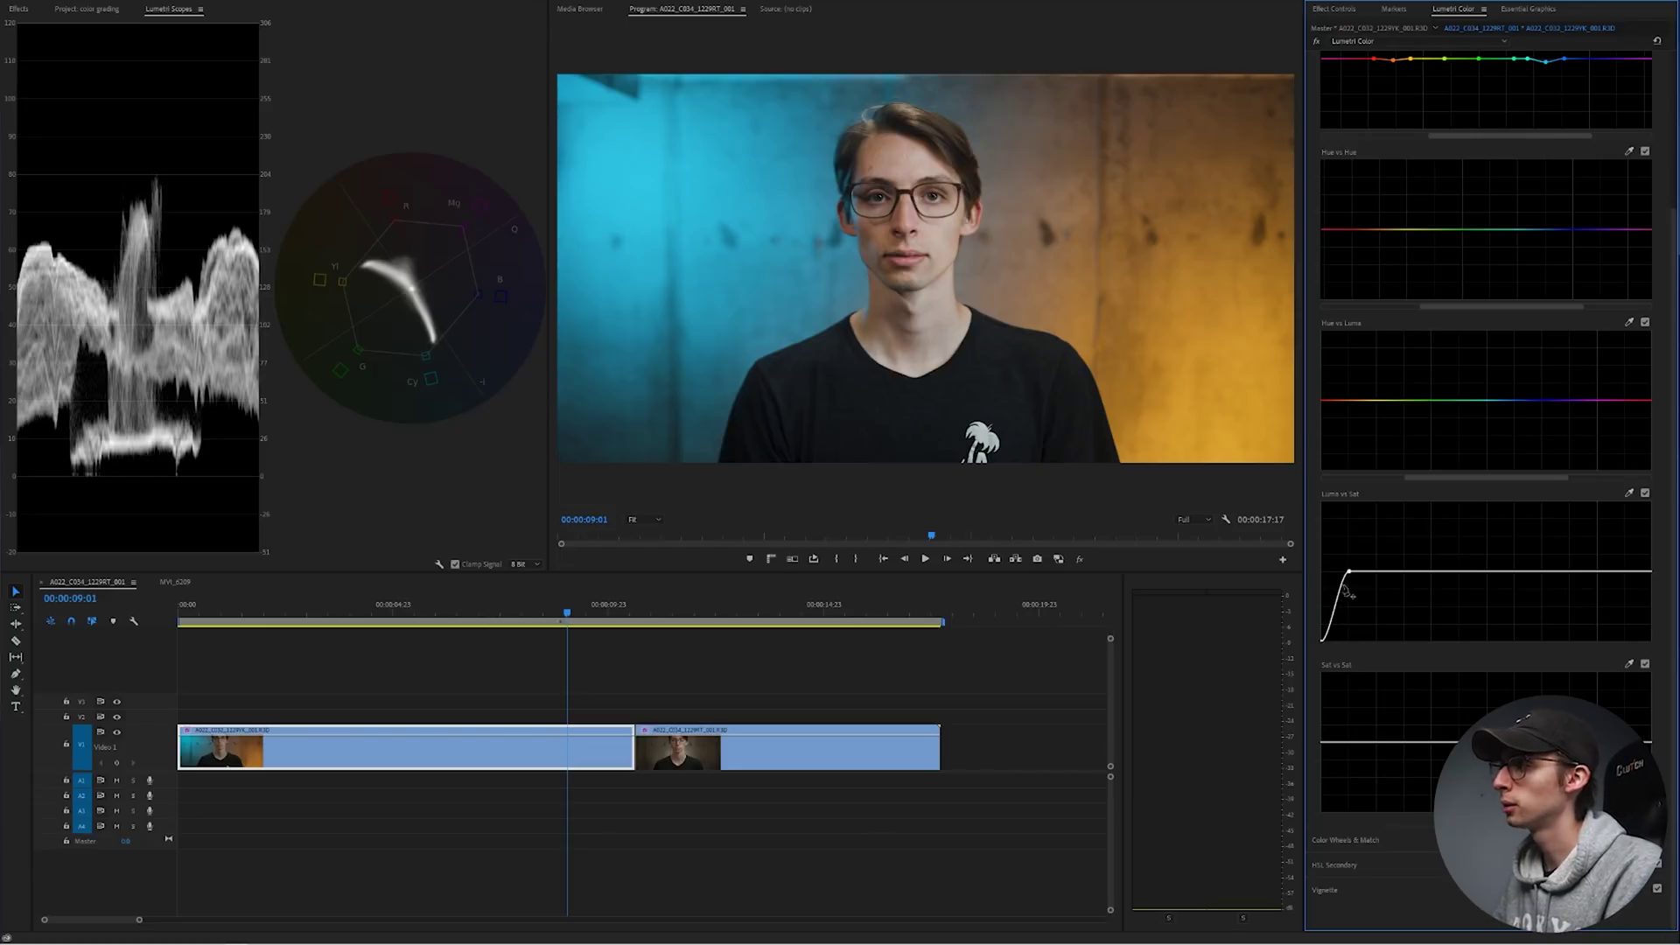
click(1624, 570)
drag(1651, 570, 1651, 650)
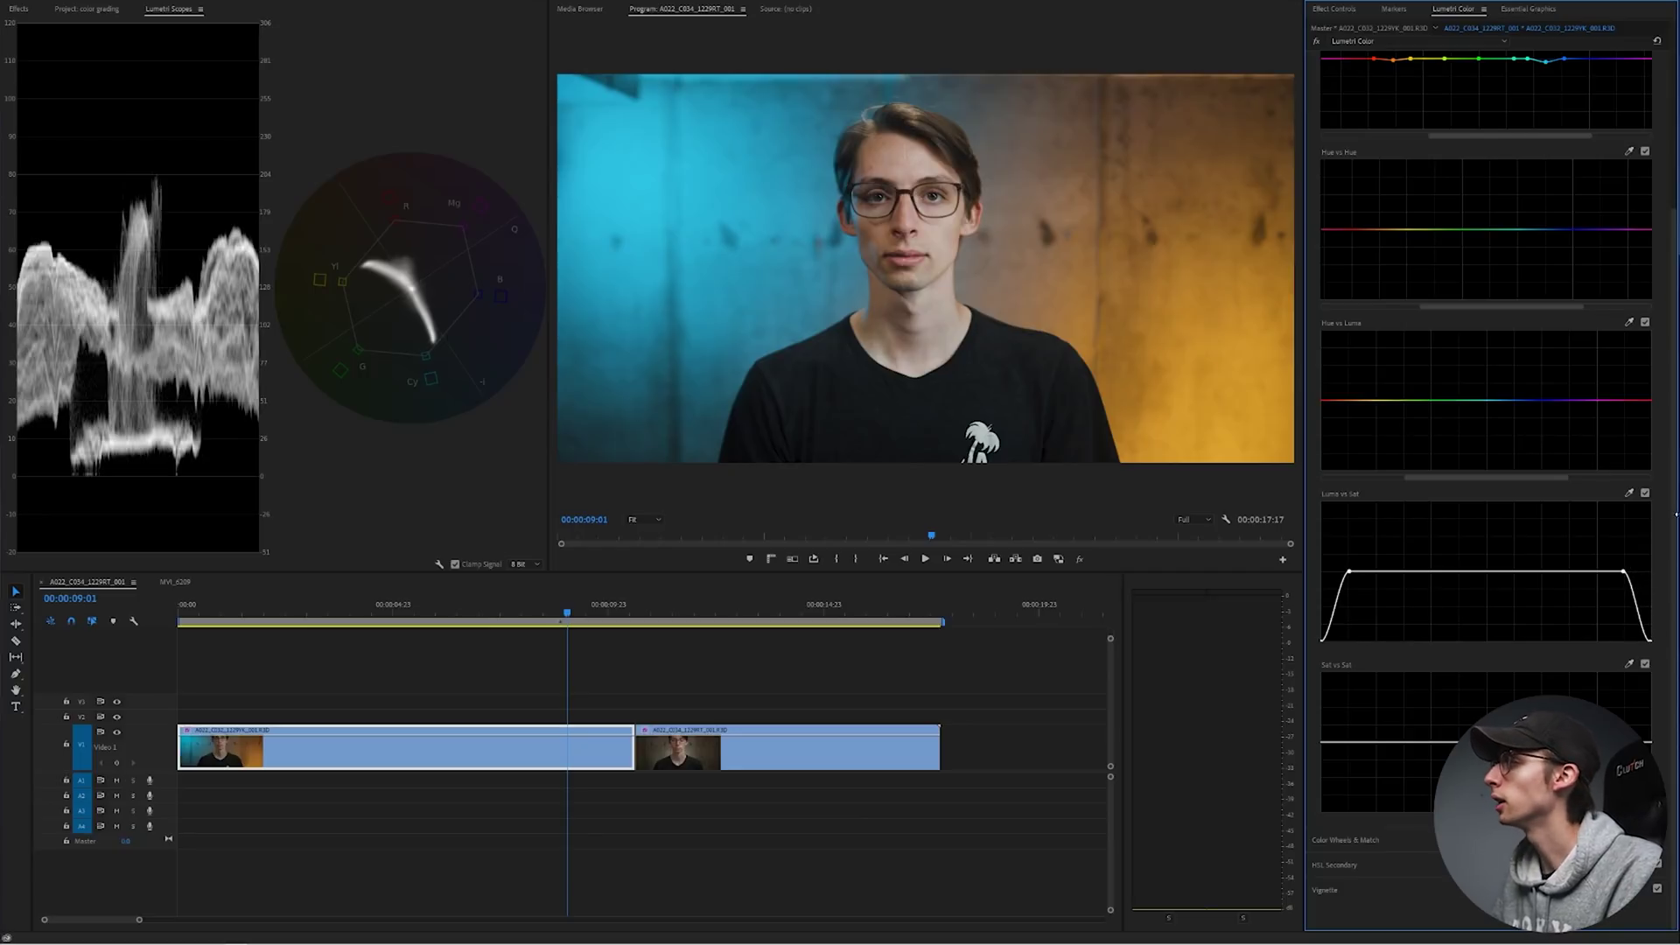
Step: Compare the image repeatedly with the Luma vs Sat curve off and on
click(1645, 494)
click(1645, 494)
click(1645, 494)
click(1645, 493)
click(1645, 493)
click(1645, 493)
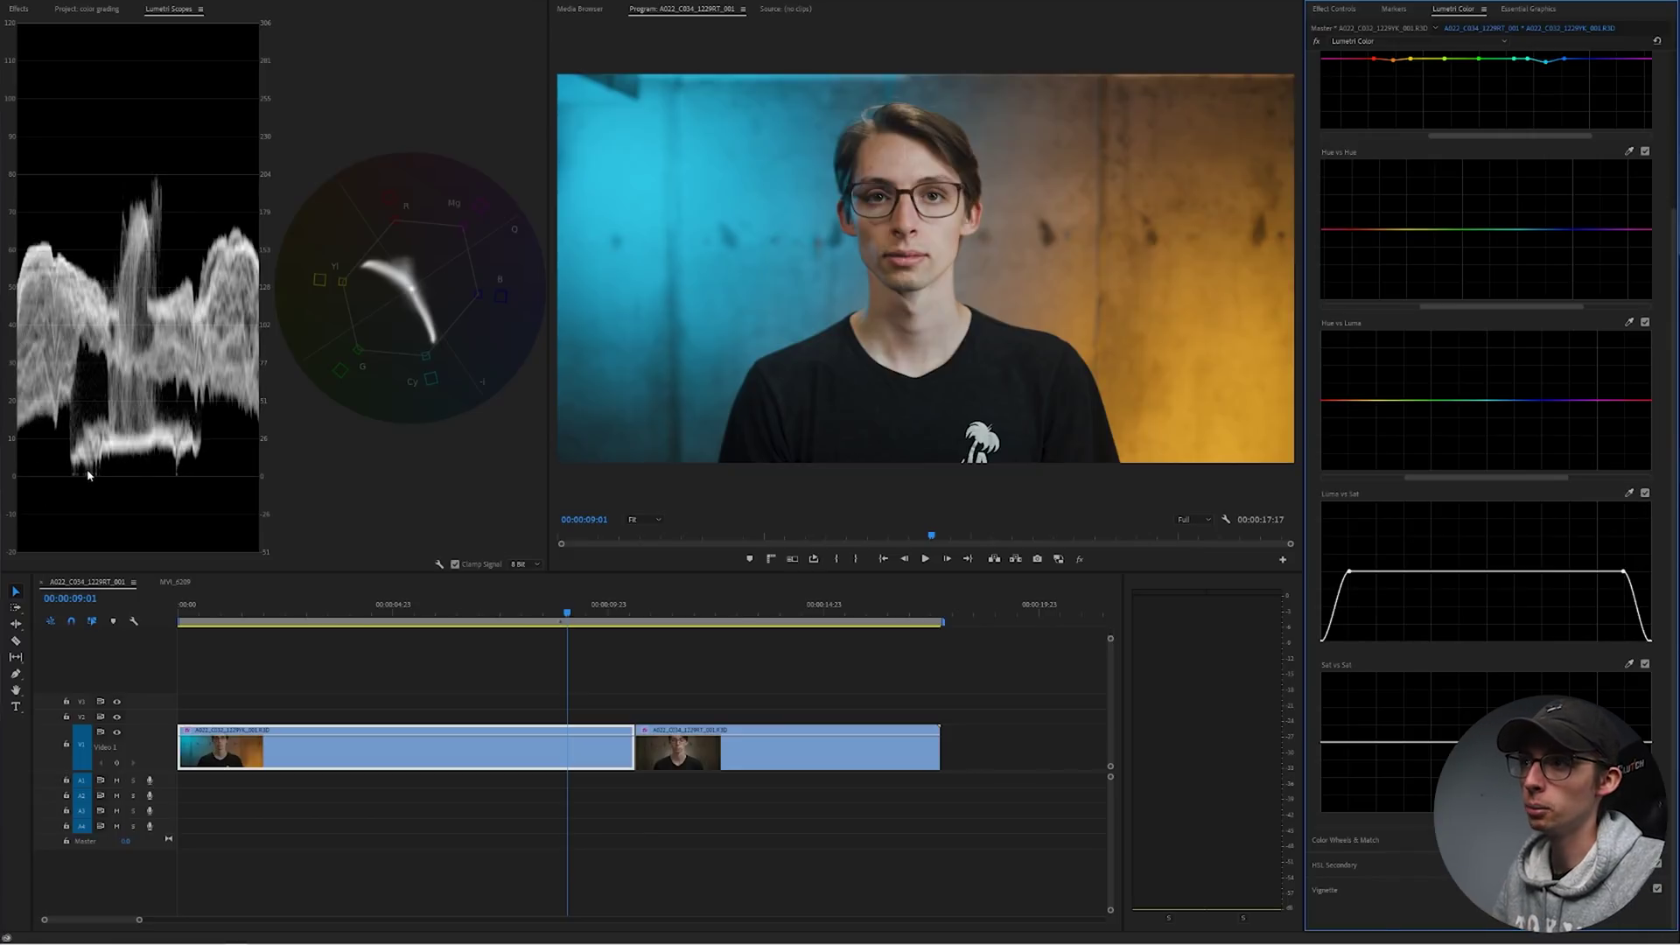
click(1645, 493)
click(1645, 494)
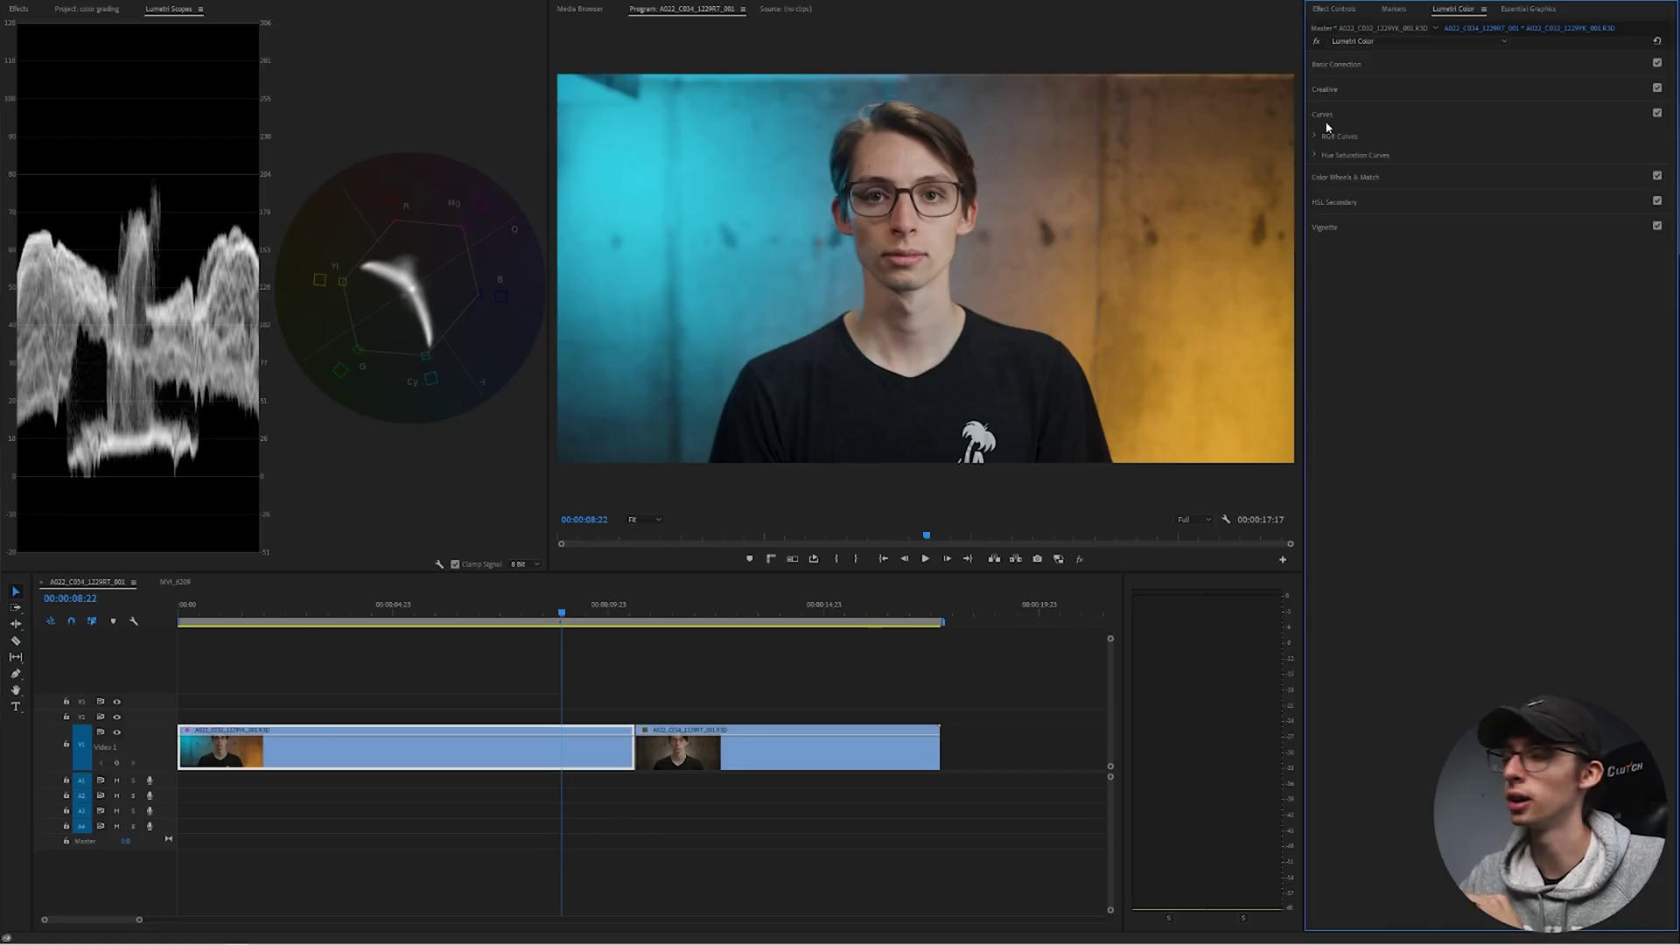
Step: Shift the Midtones color wheel slightly toward red-orange and the Highlights wheel slightly toward yellow
click(1335, 179)
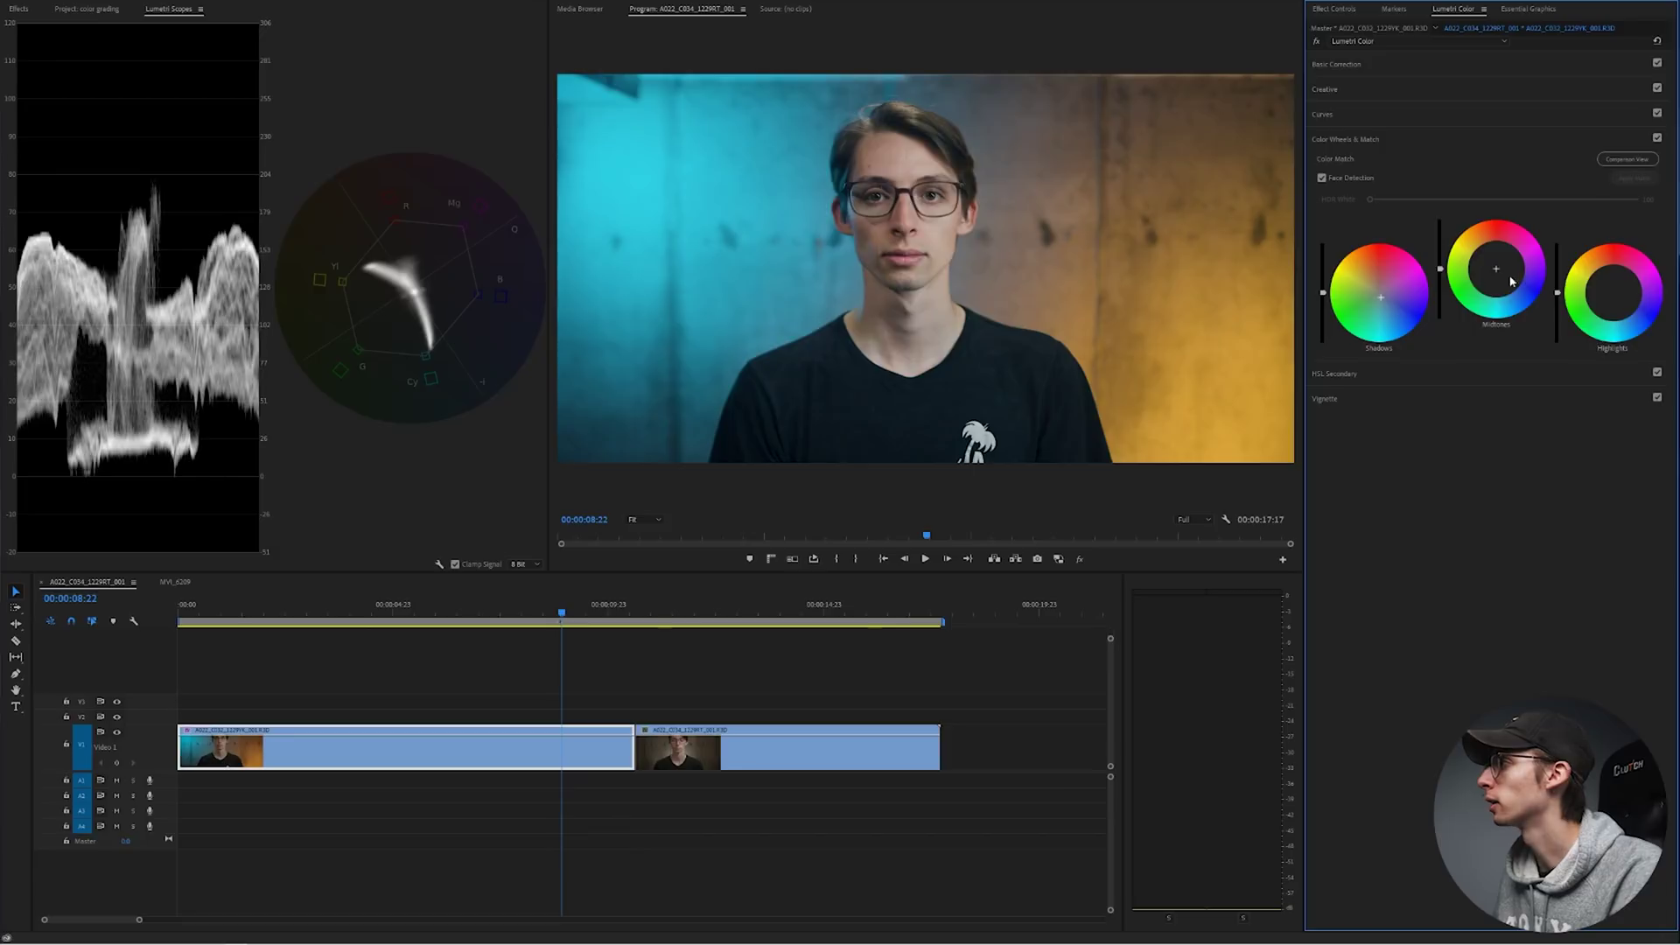
drag(1494, 265, 1494, 261)
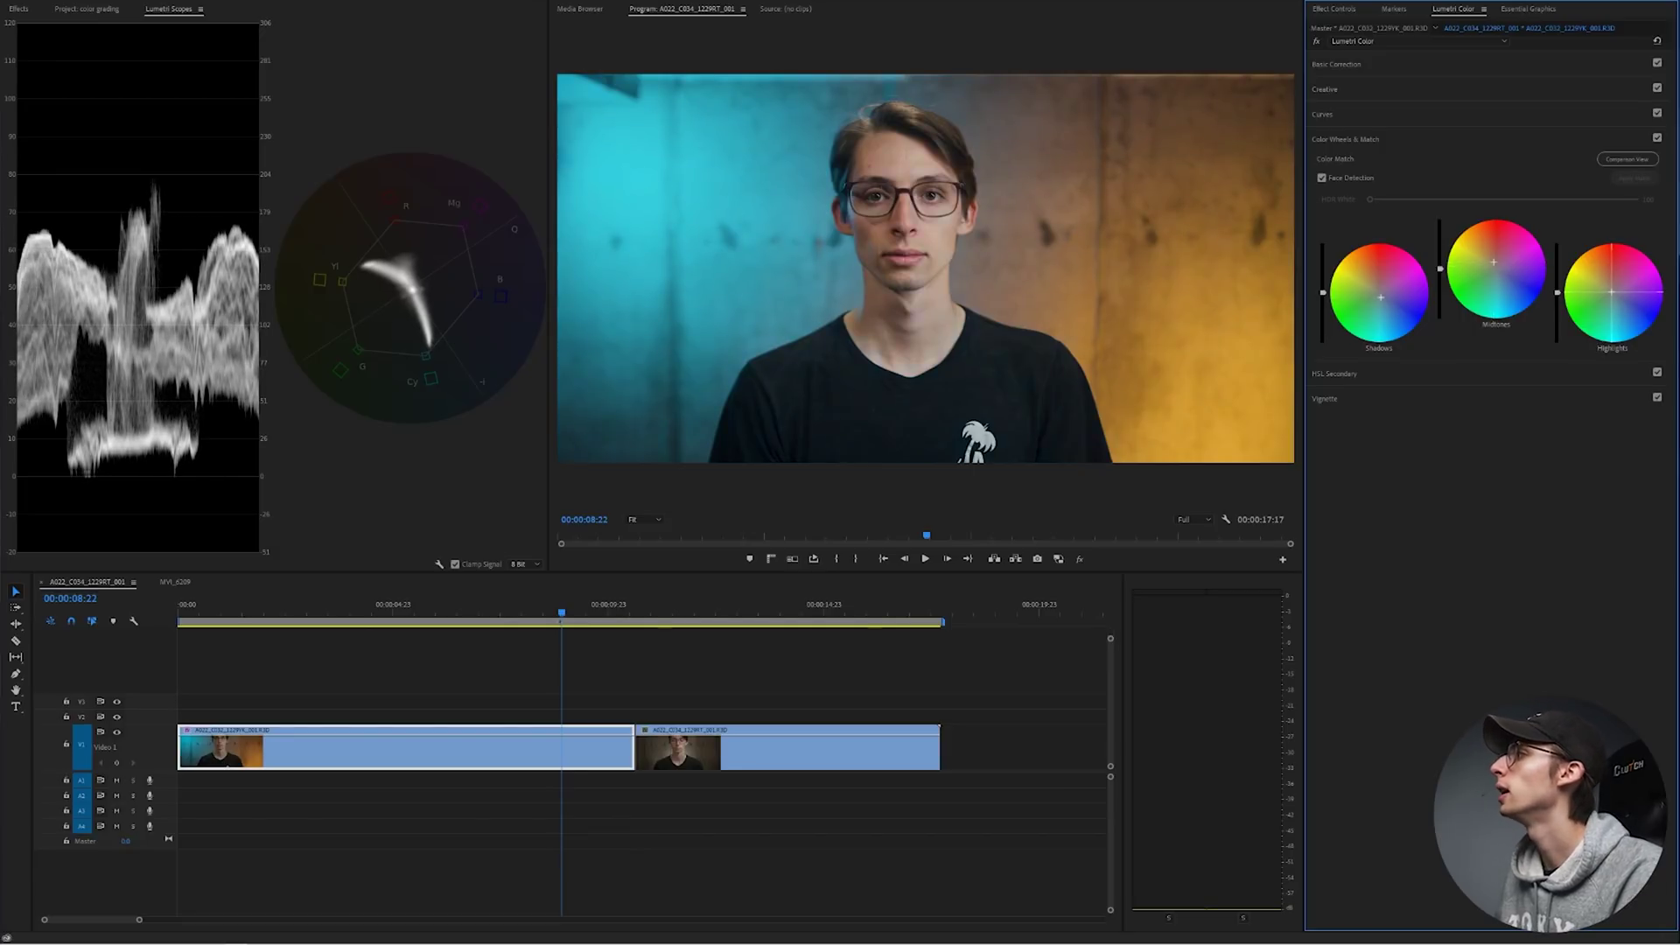
drag(1612, 285, 1609, 292)
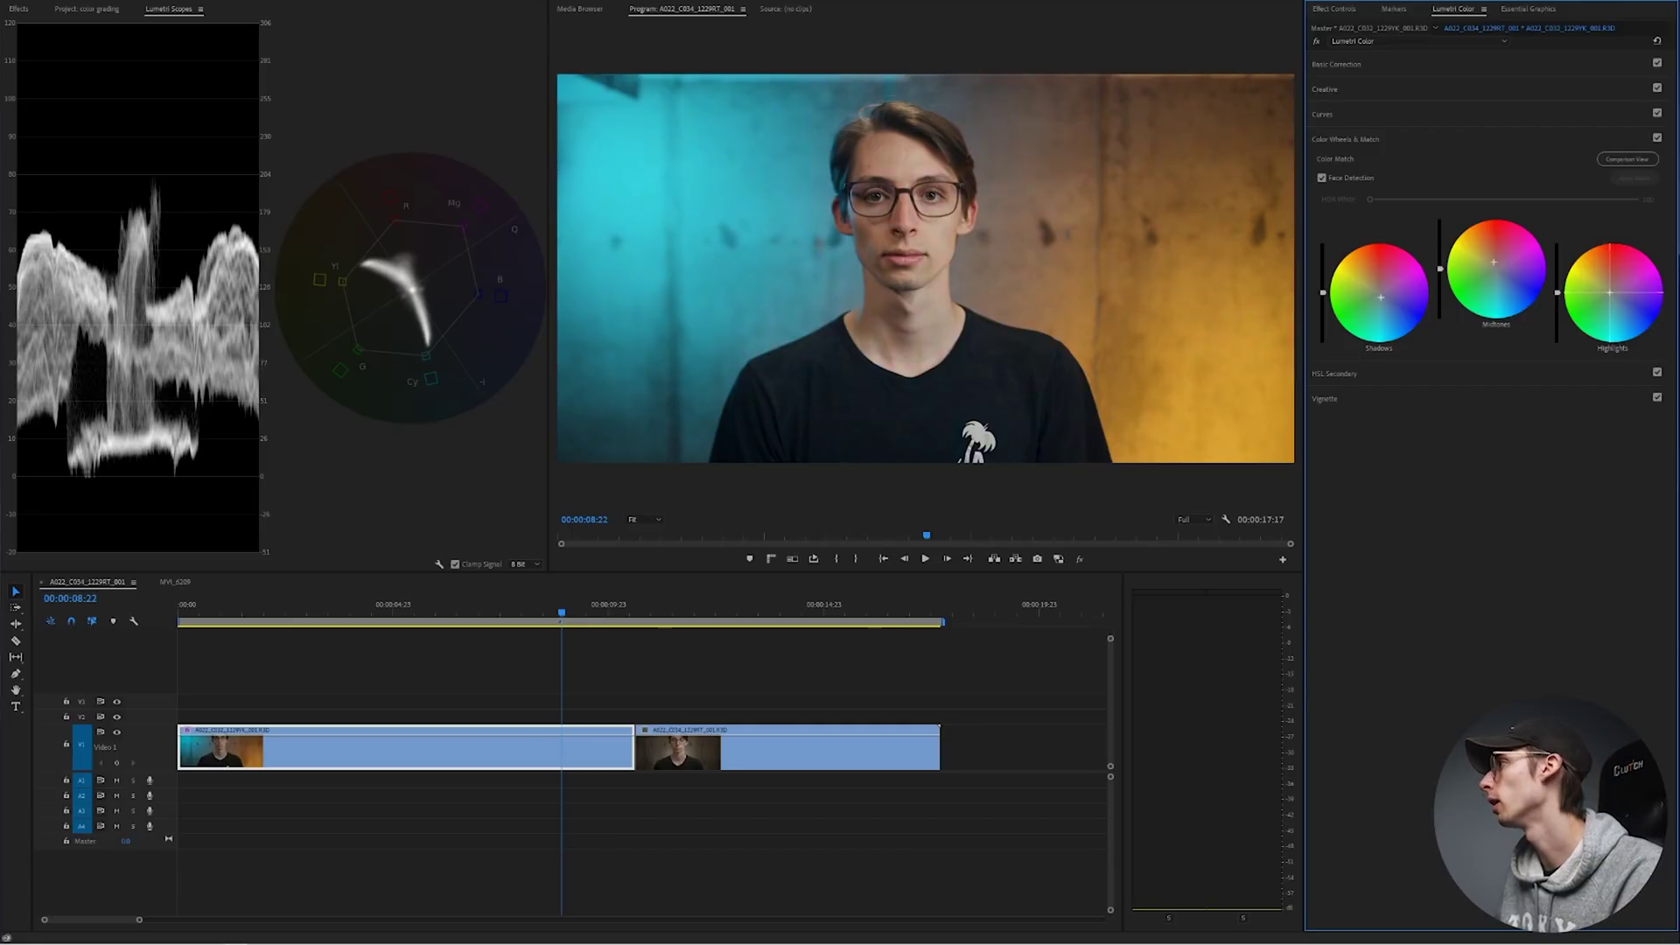
Step: Compare the image with the Color Wheels & Match adjustments off and on
click(1658, 138)
click(1658, 138)
click(1658, 138)
click(1658, 143)
click(1660, 139)
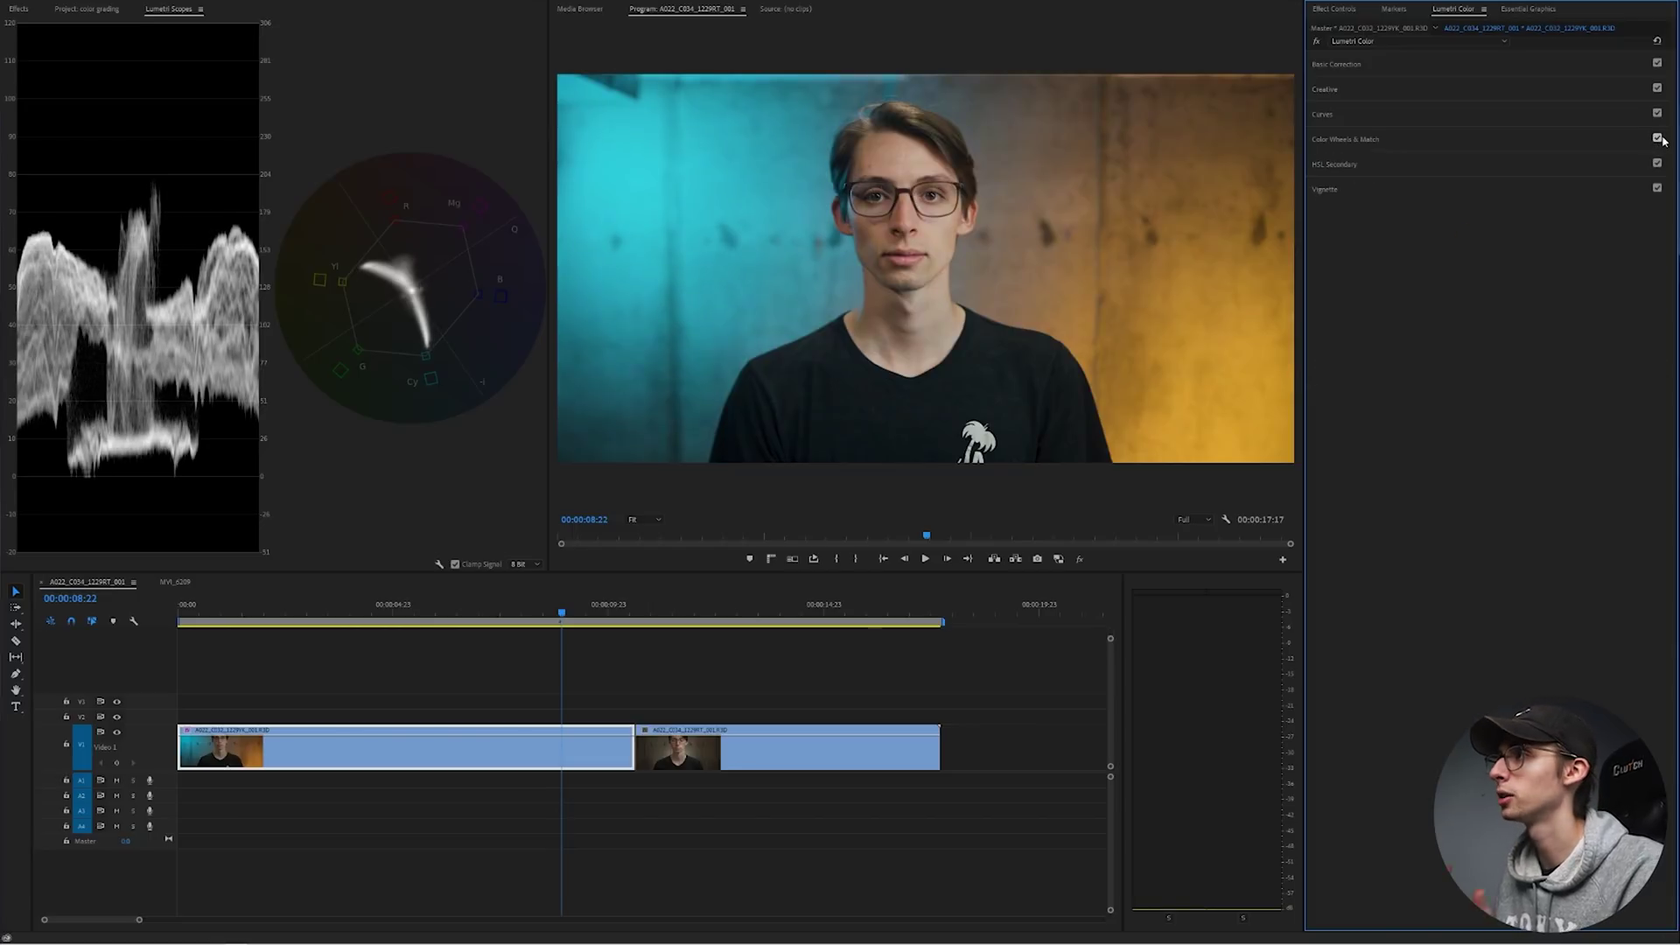
Step: Sample the skin tone on the cheek as the HSL Secondary key color
click(731, 742)
click(557, 748)
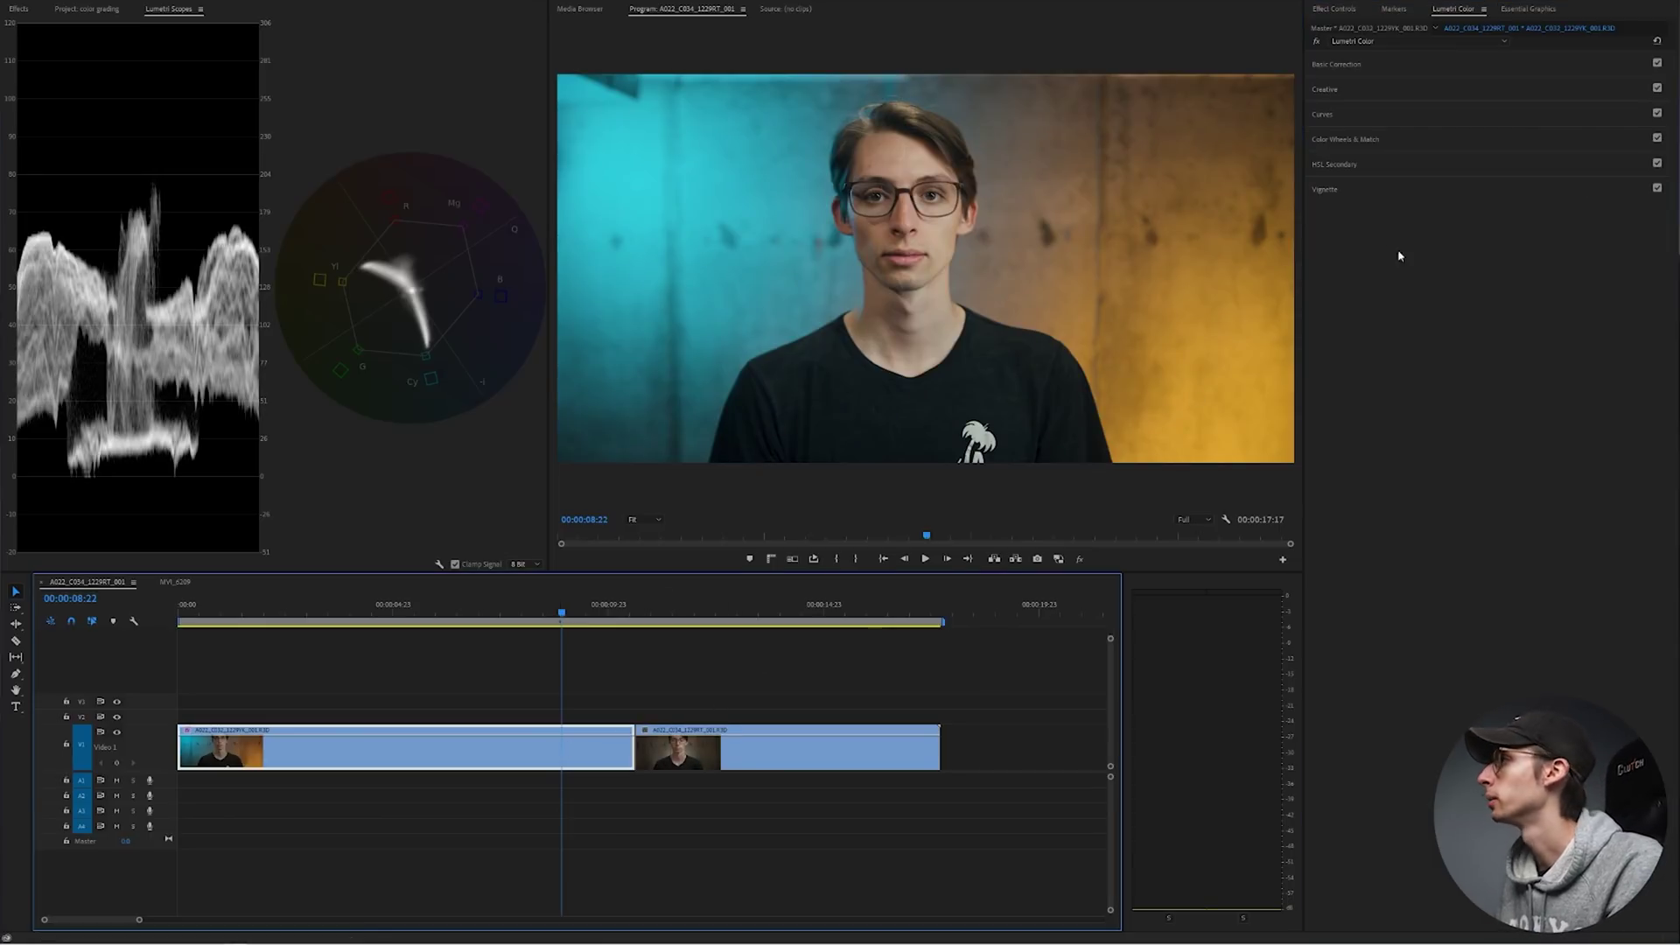
click(1365, 163)
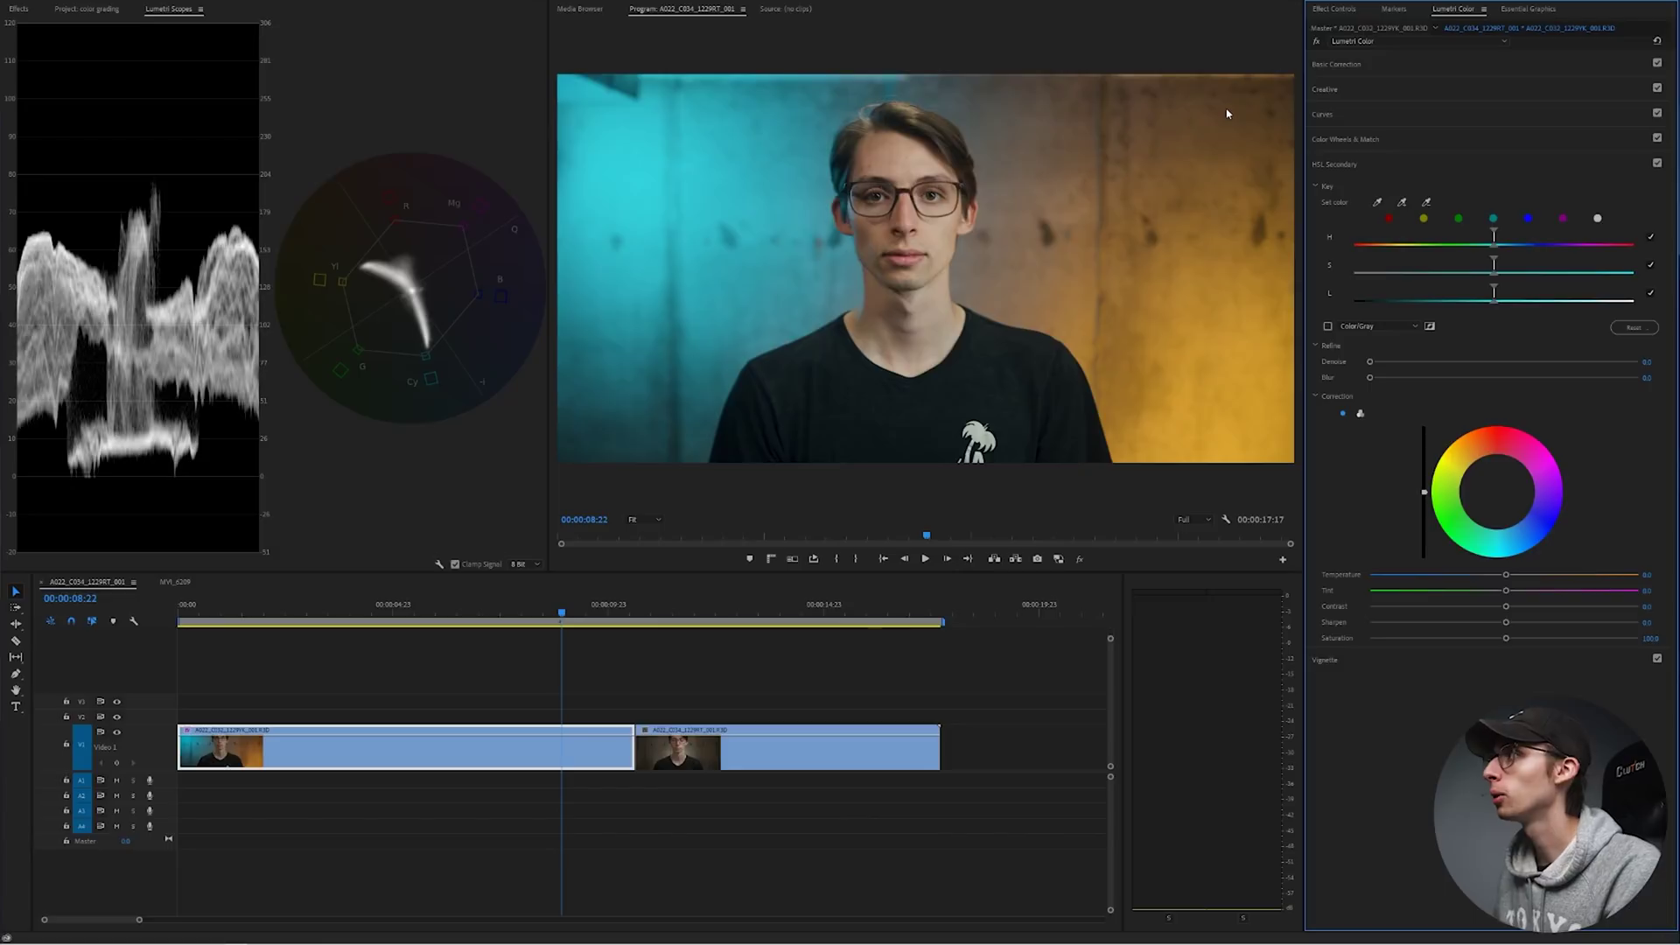
click(1379, 203)
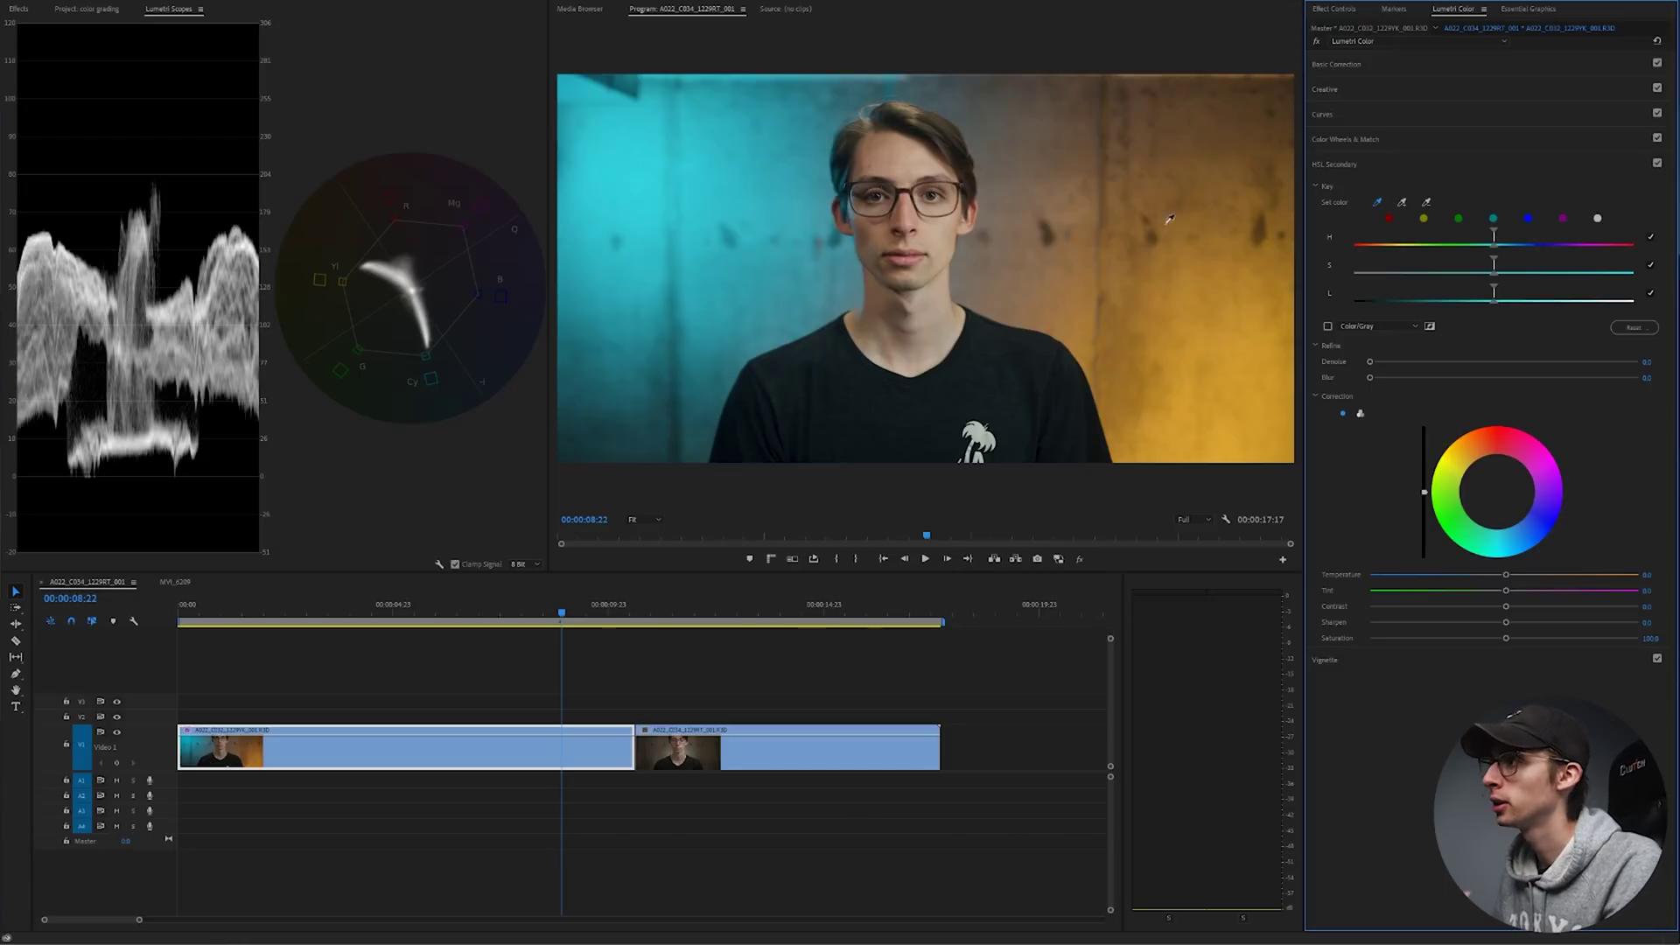
click(936, 237)
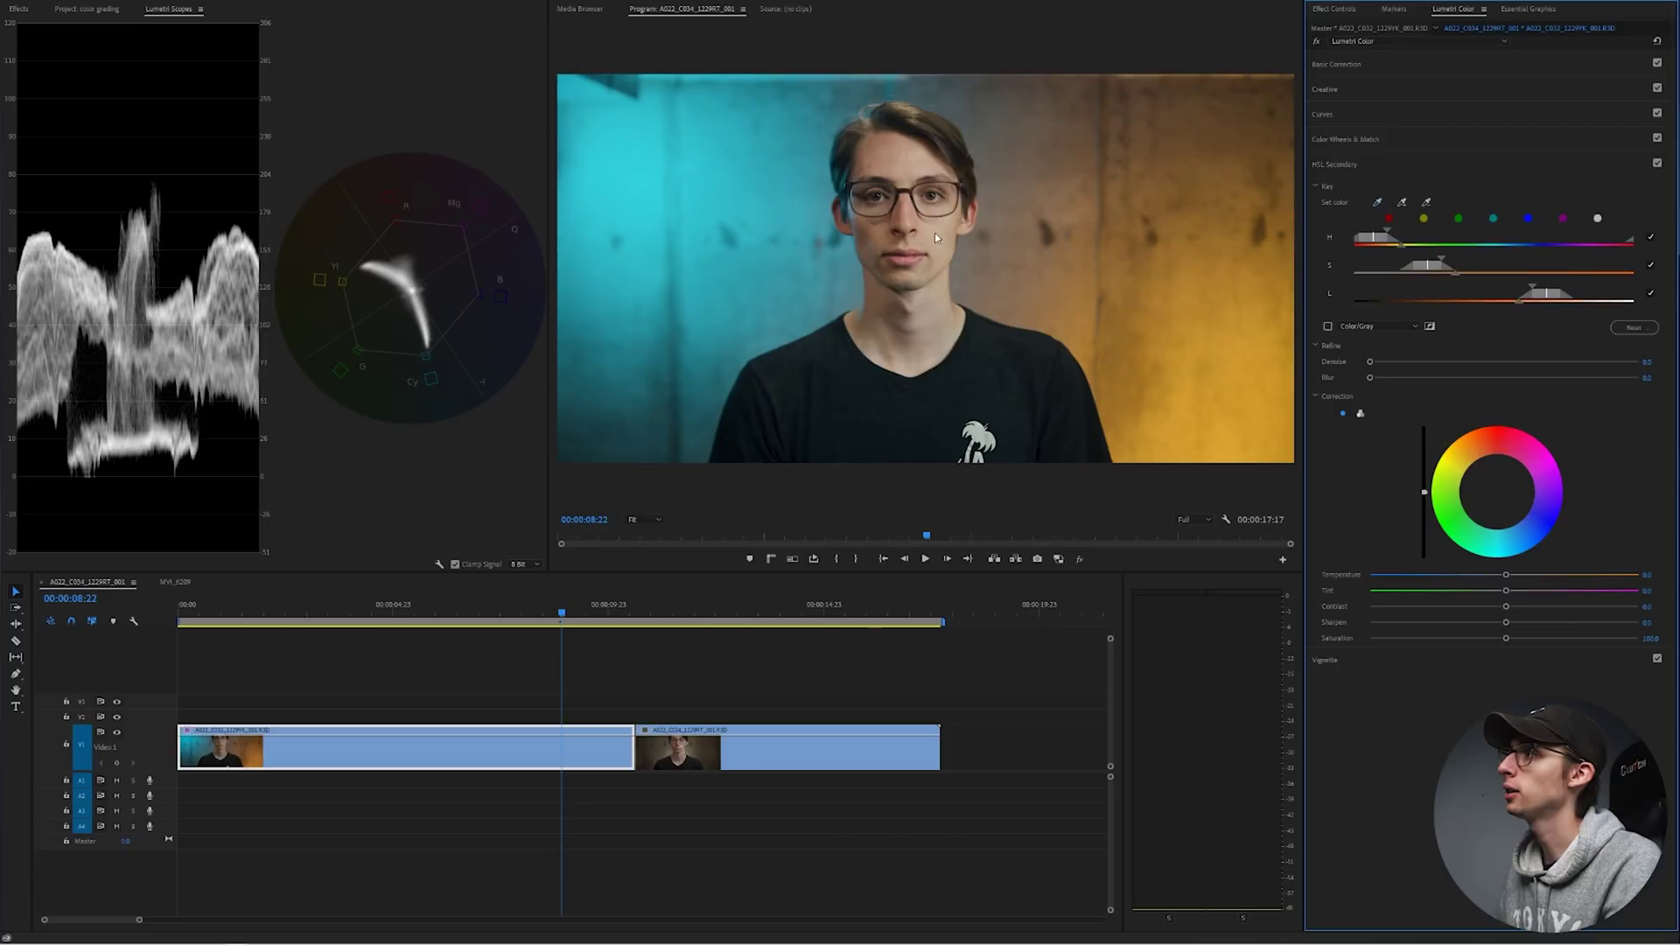
Step: Key the orange wall in HSL Secondary, adjusting the key range, and slightly shift the selection's correction color
click(1378, 203)
click(1179, 203)
drag(1446, 262, 1500, 289)
drag(1502, 498, 1500, 503)
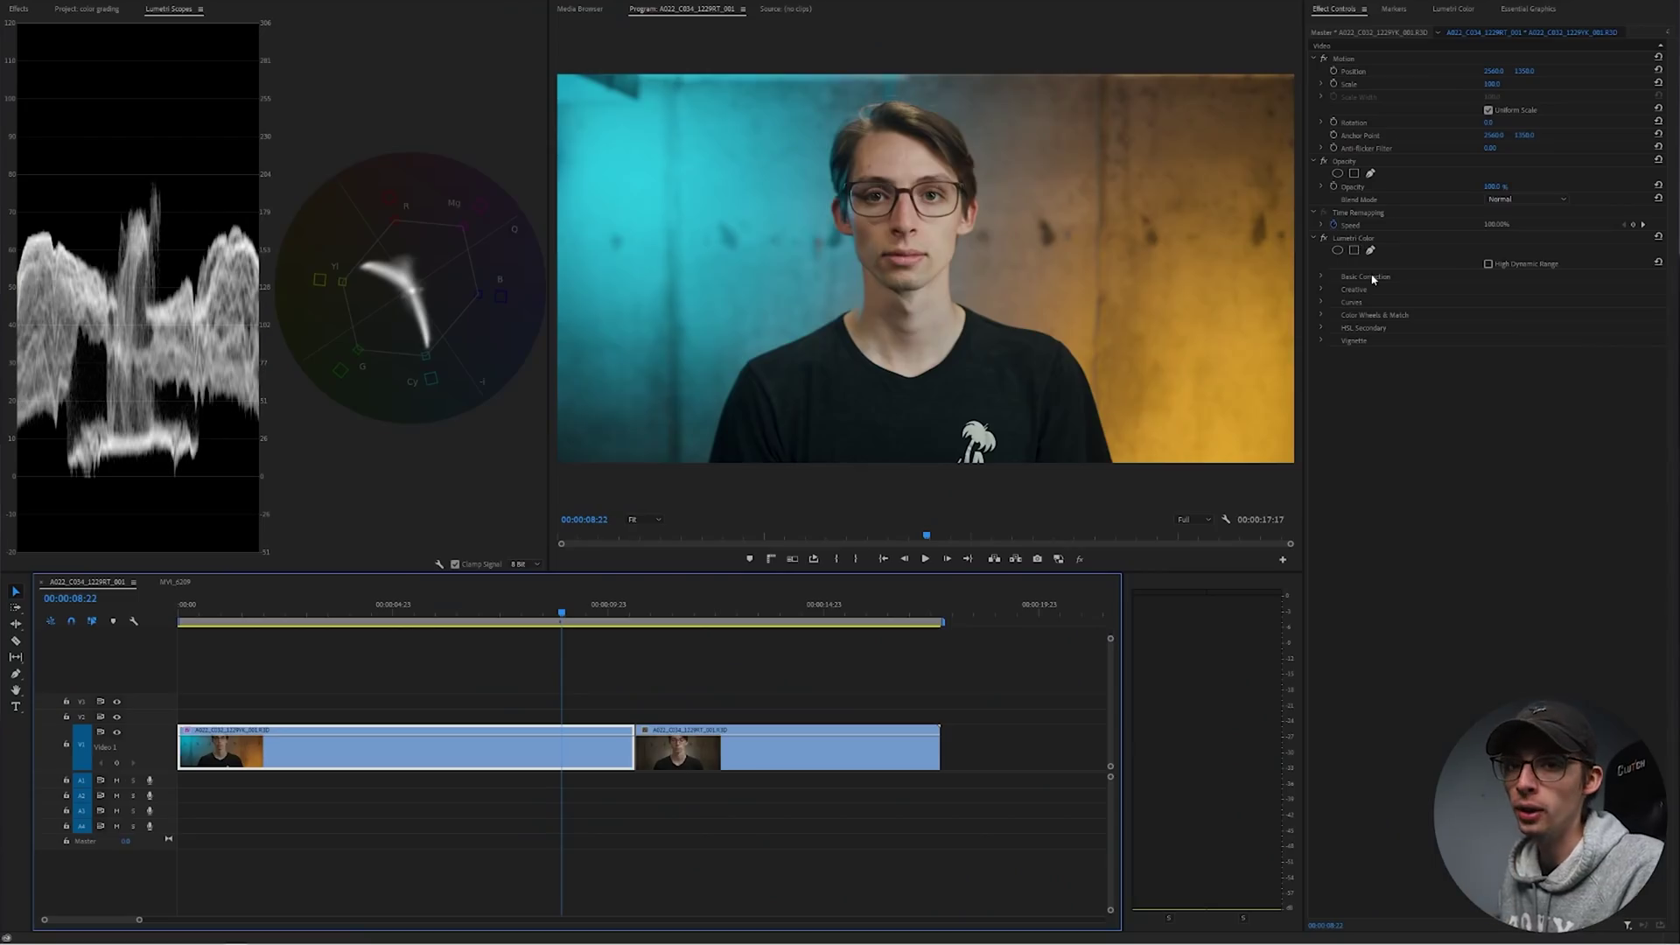
Step: Turn off the first clip's Color Wheels & Match adjustments in Lumetri Color
click(1470, 10)
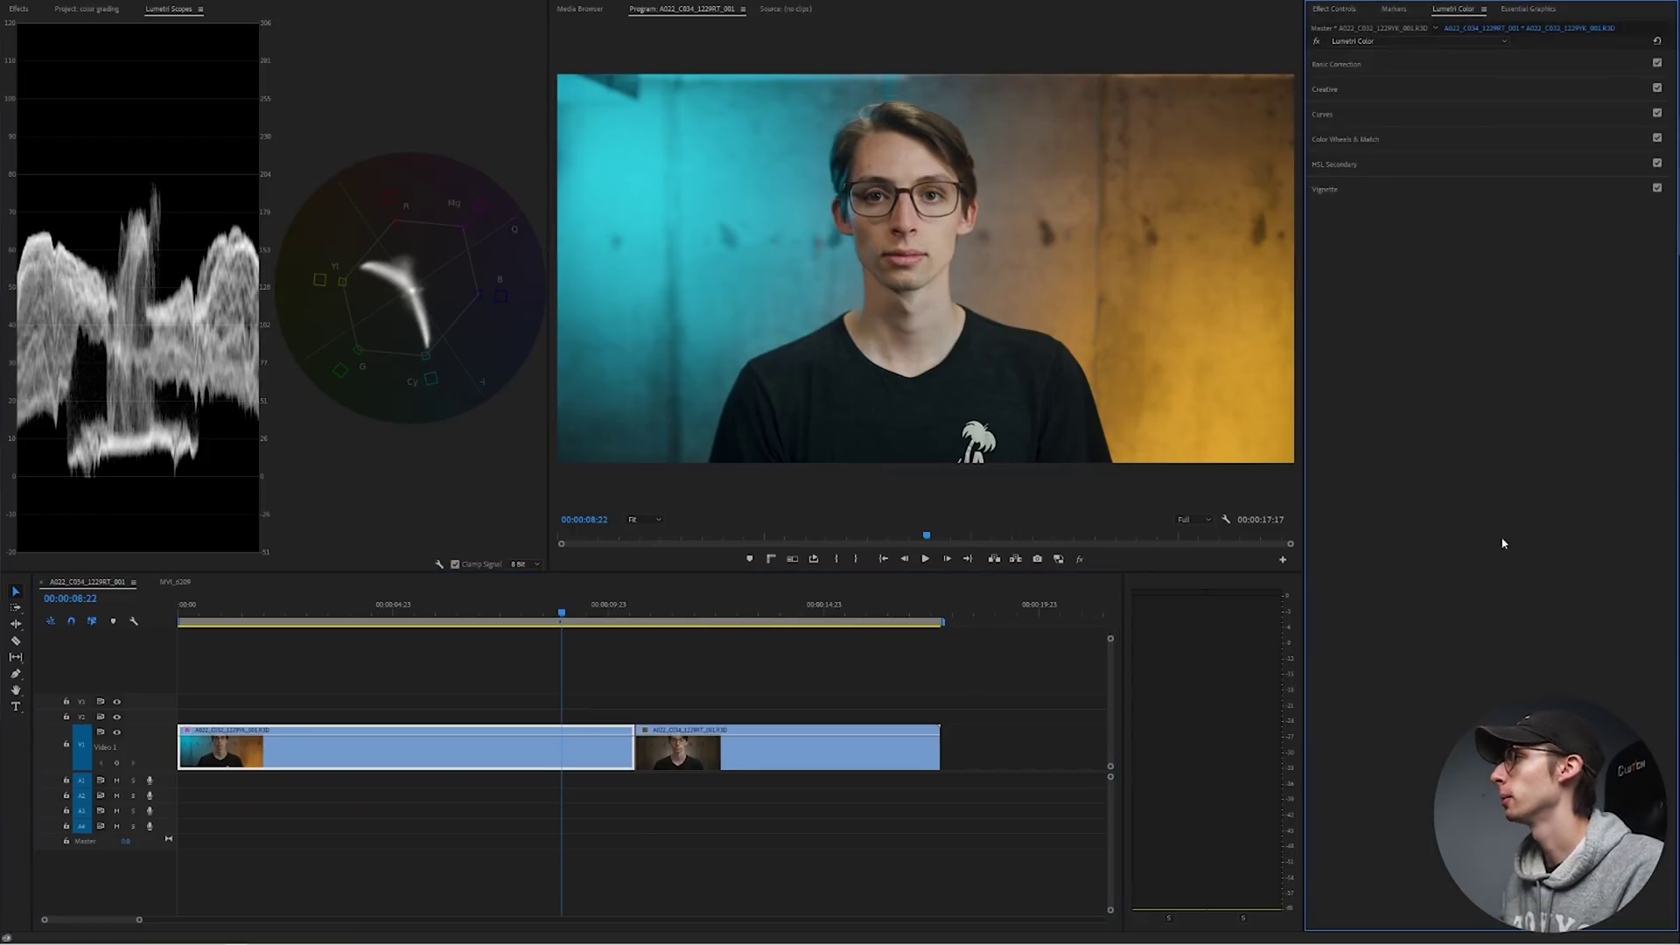
click(1368, 140)
click(1657, 137)
click(1347, 139)
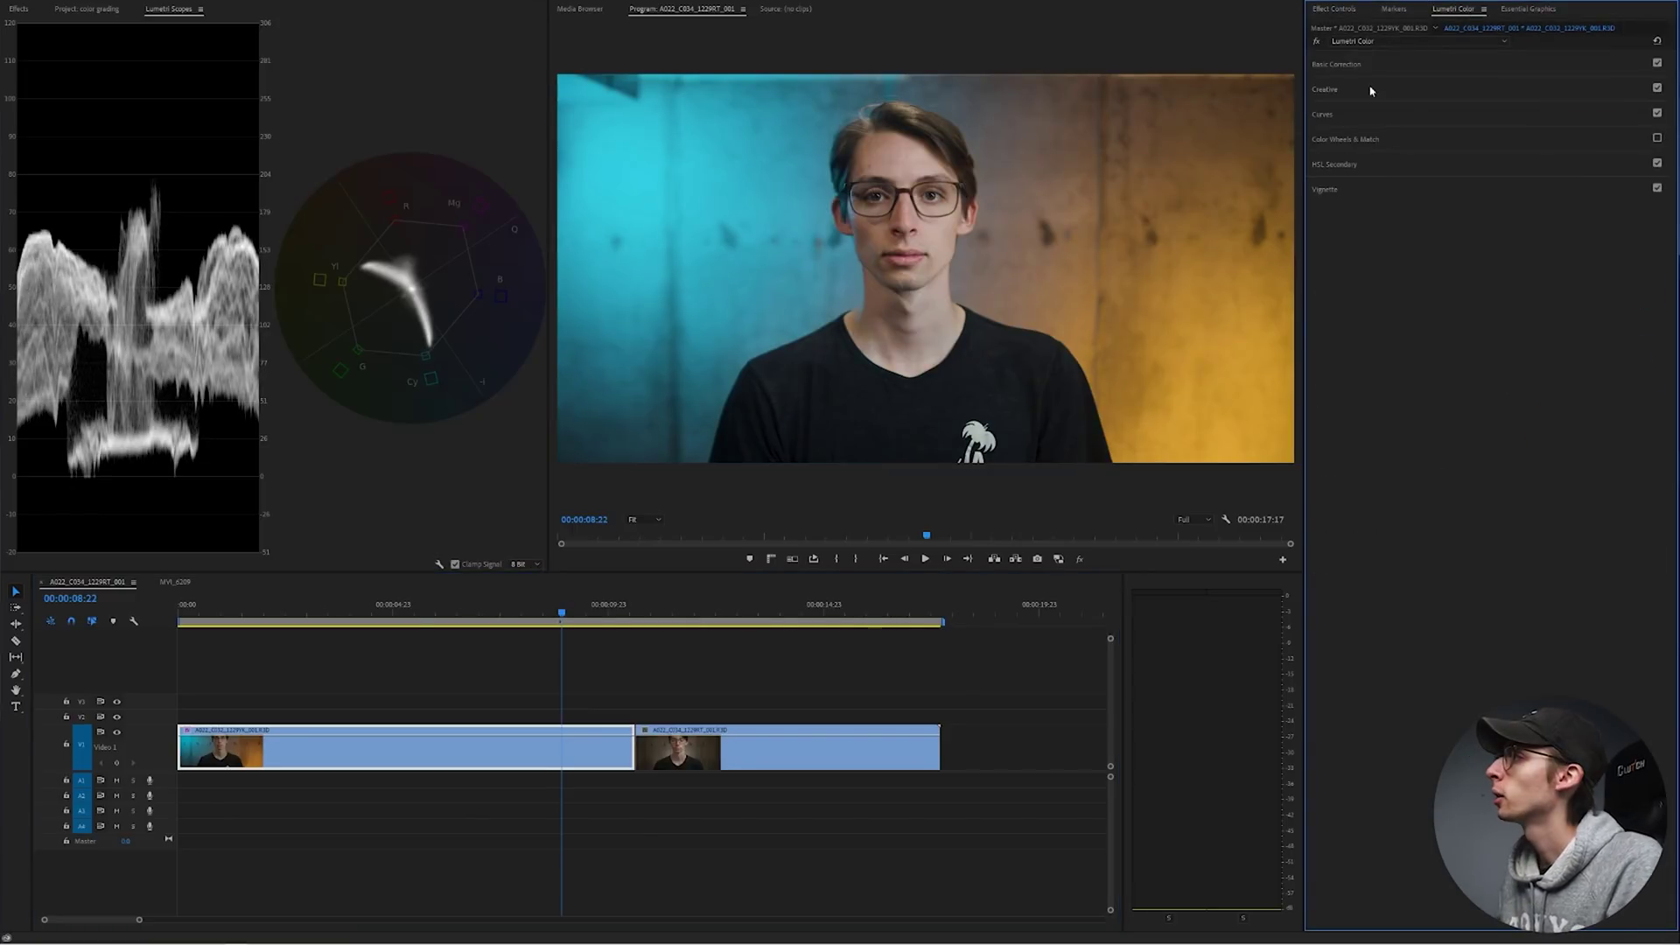
Step: Load CINEMA.cube from the CINE LUTS 2.0 folder as the Creative look and set its intensity to 25
click(1398, 90)
click(1406, 112)
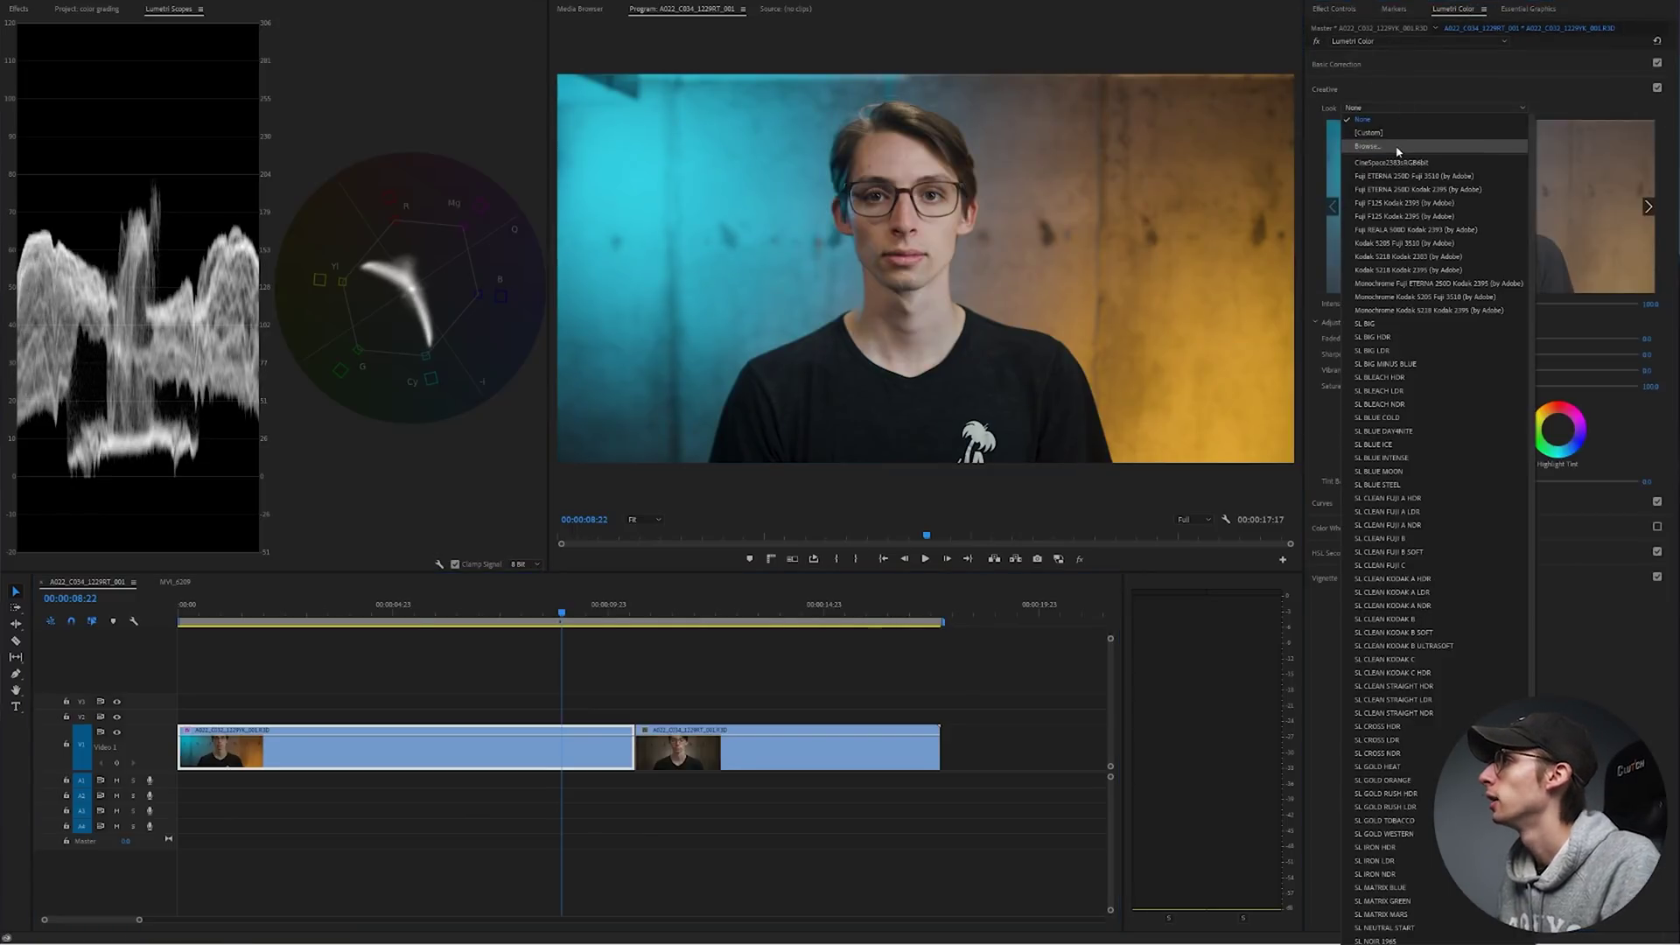
click(1365, 136)
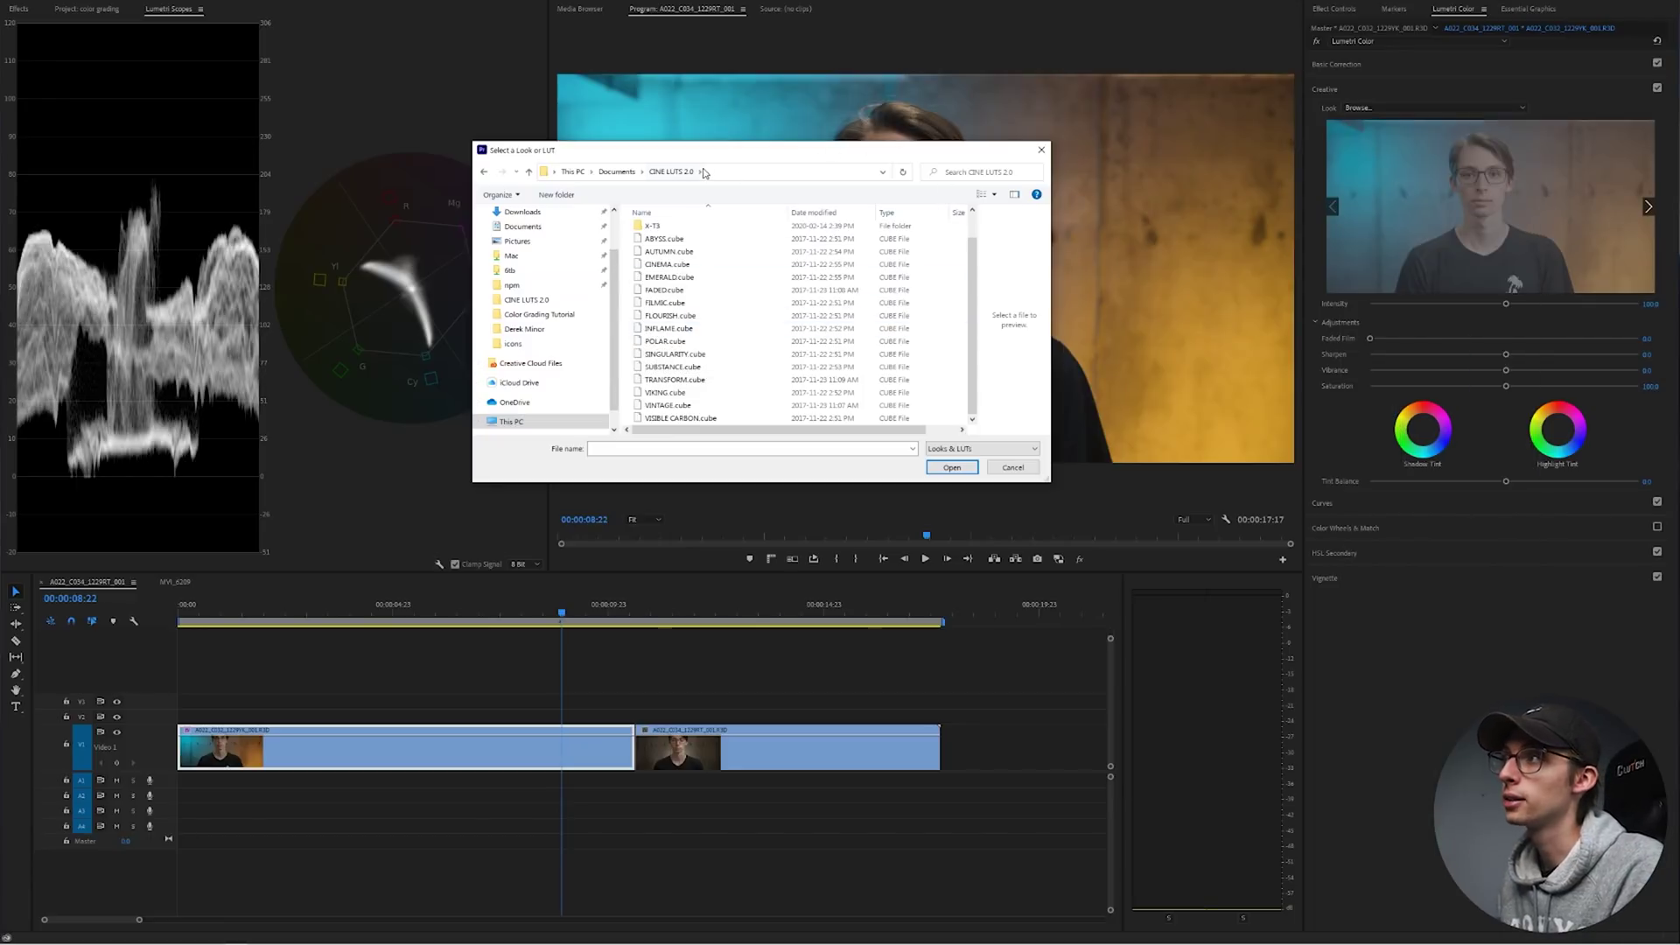
click(700, 296)
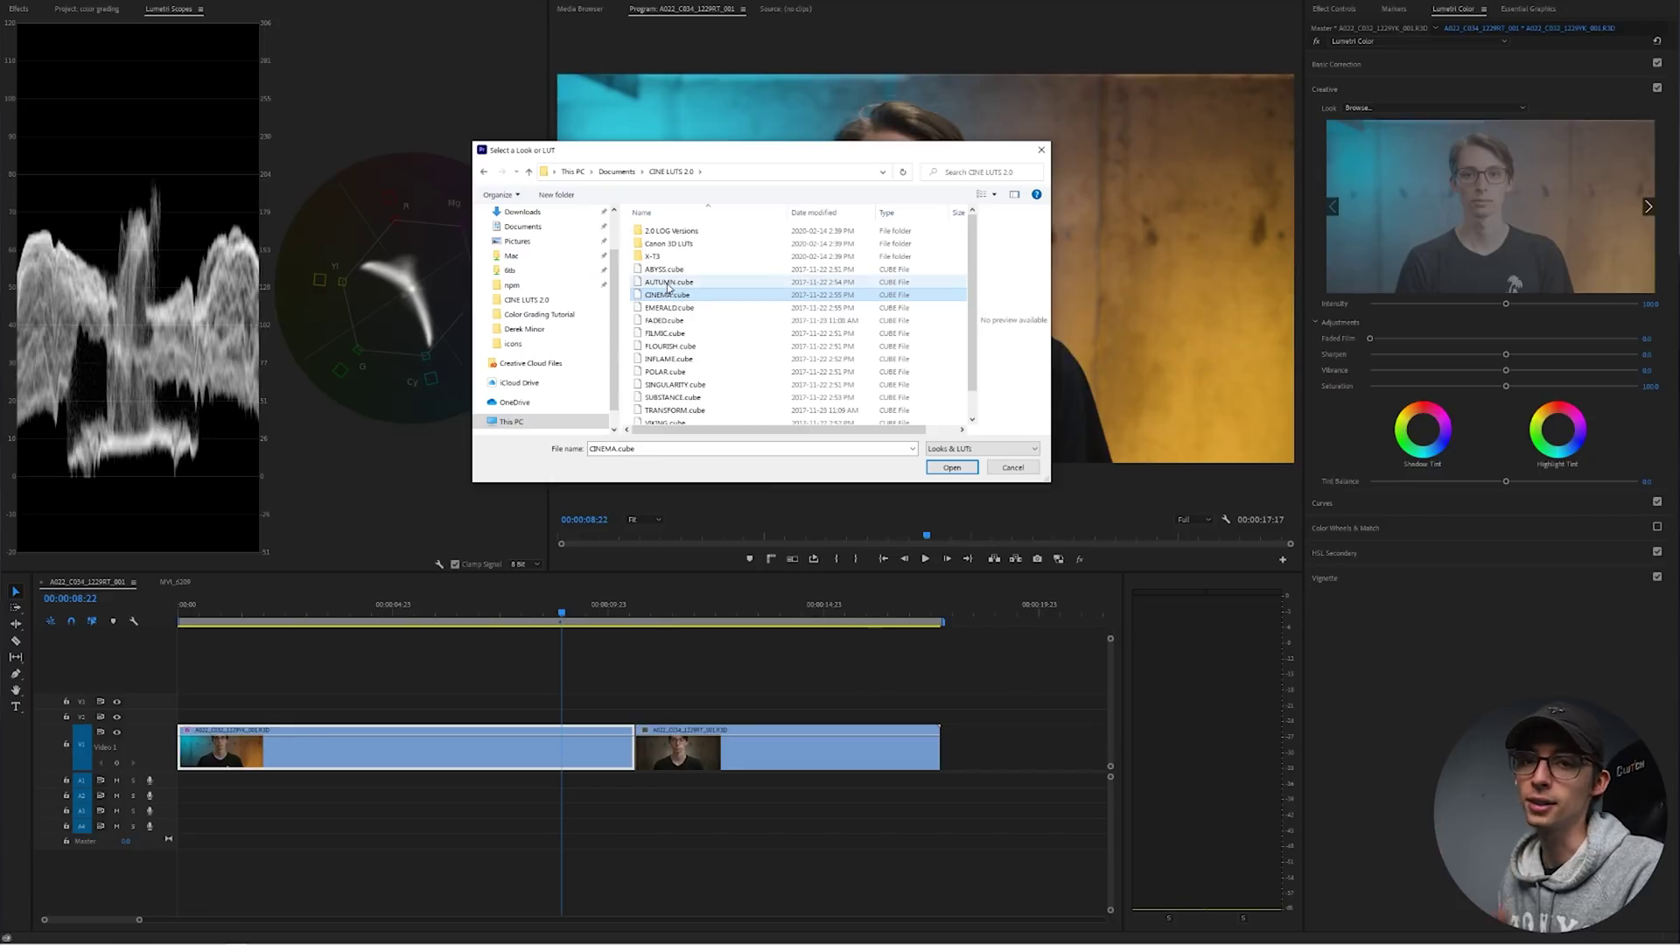
click(952, 467)
click(1653, 303)
text(2)
key(Return)
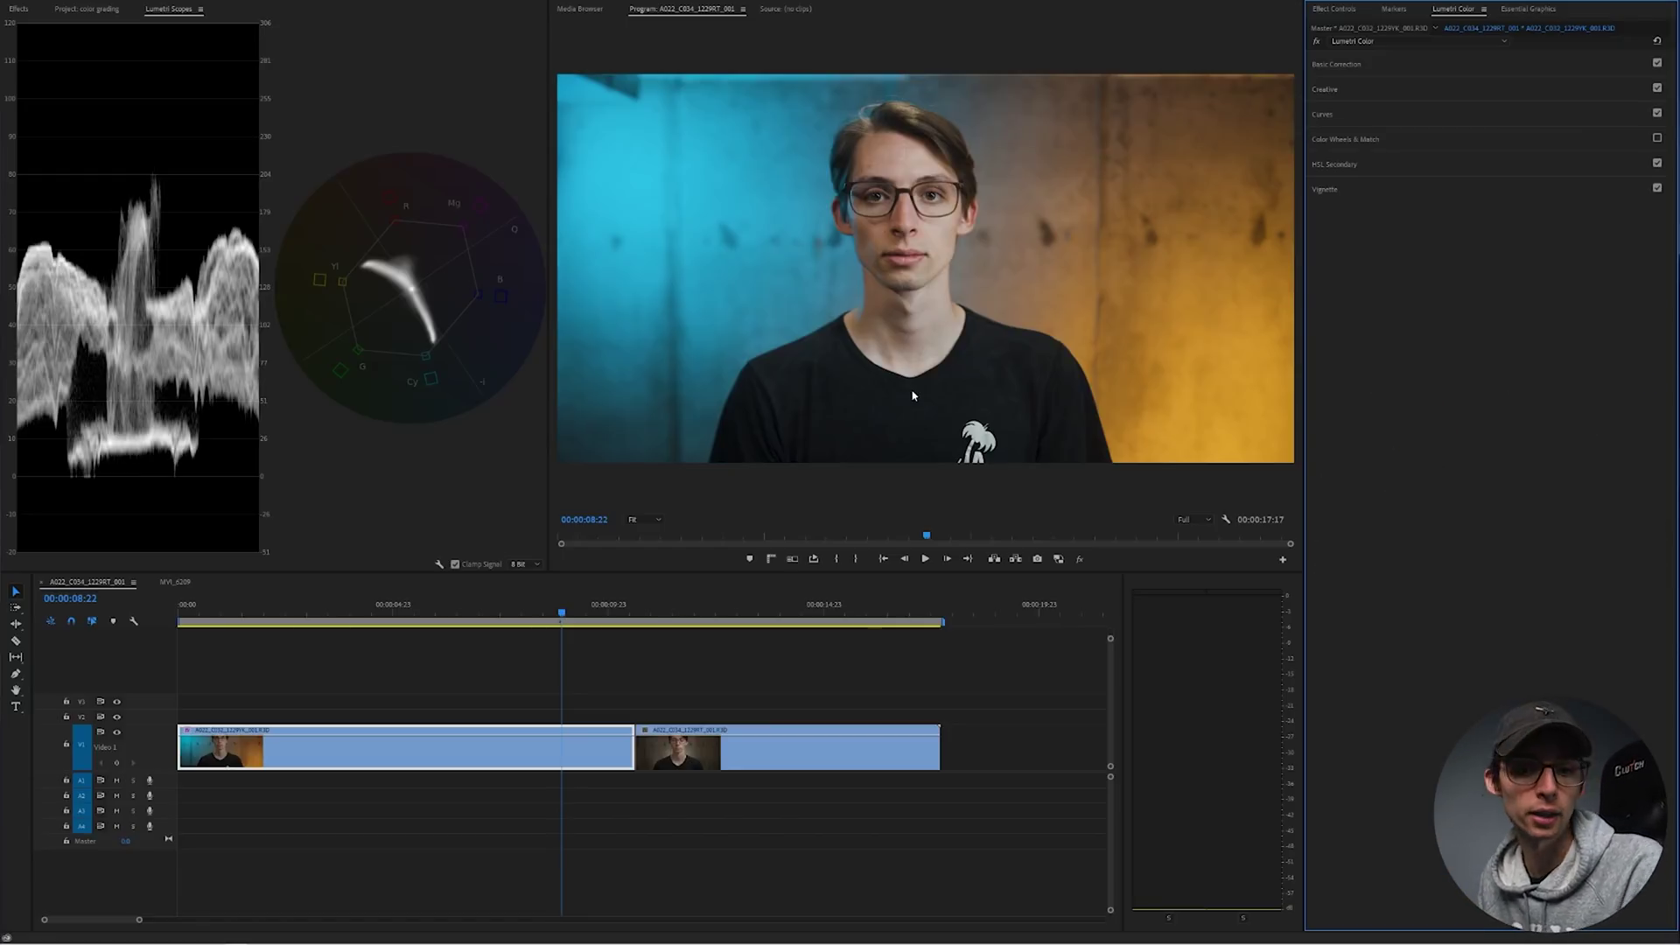
Step: Compare the image with the Creative look off and on
click(1339, 89)
click(1657, 88)
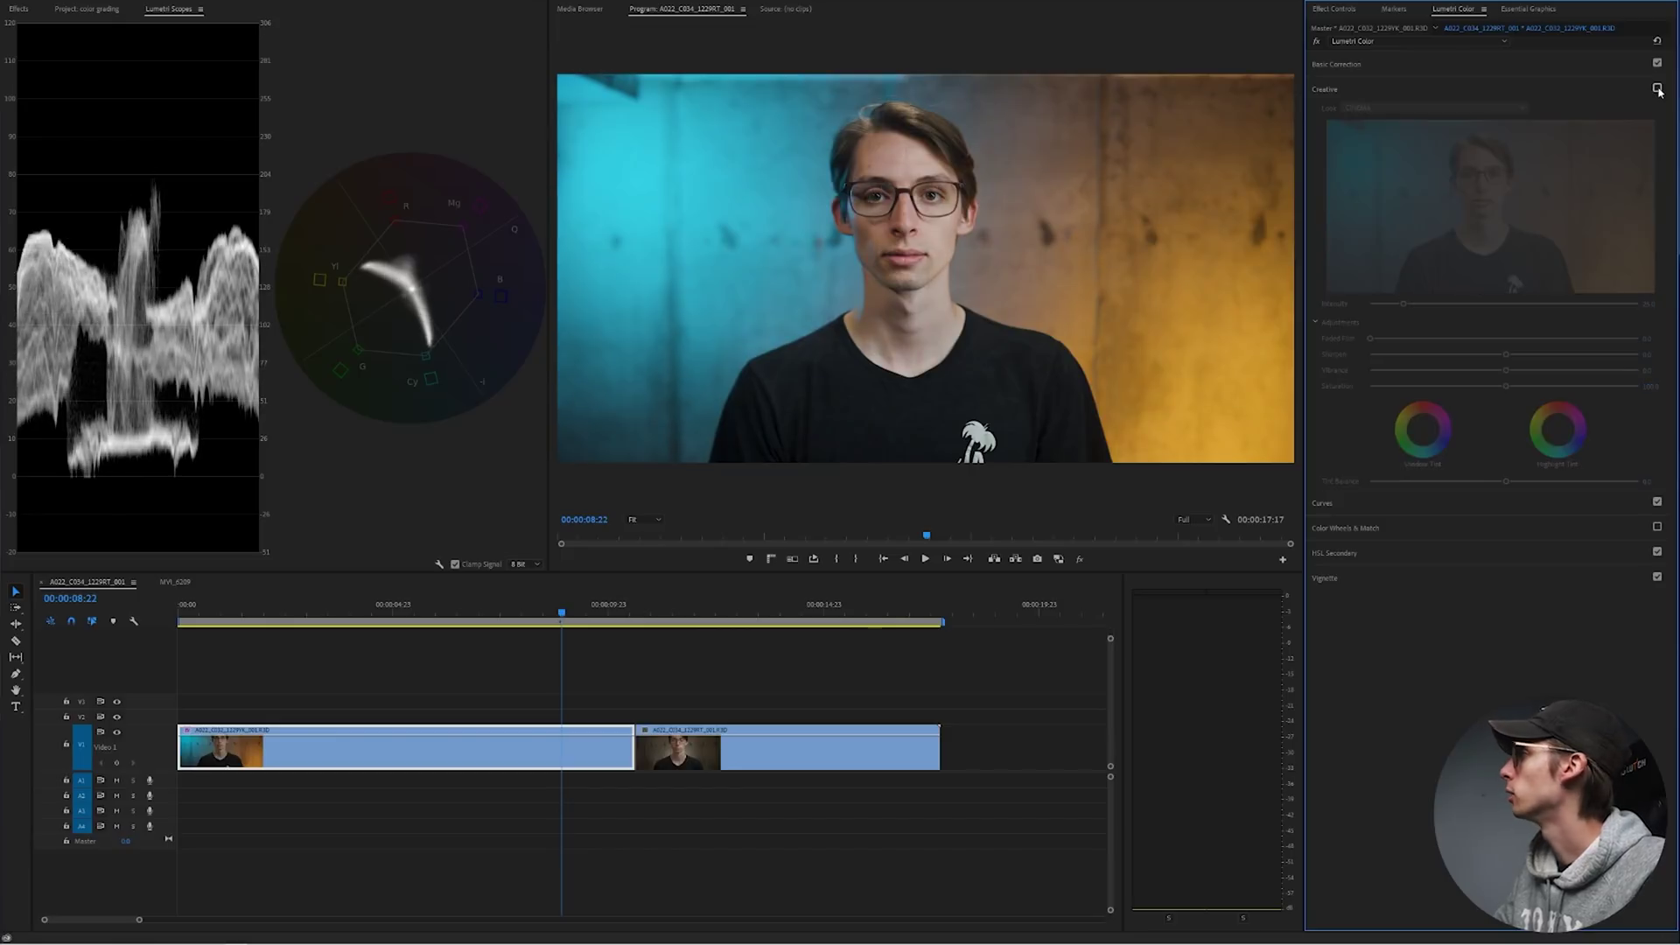
click(1658, 88)
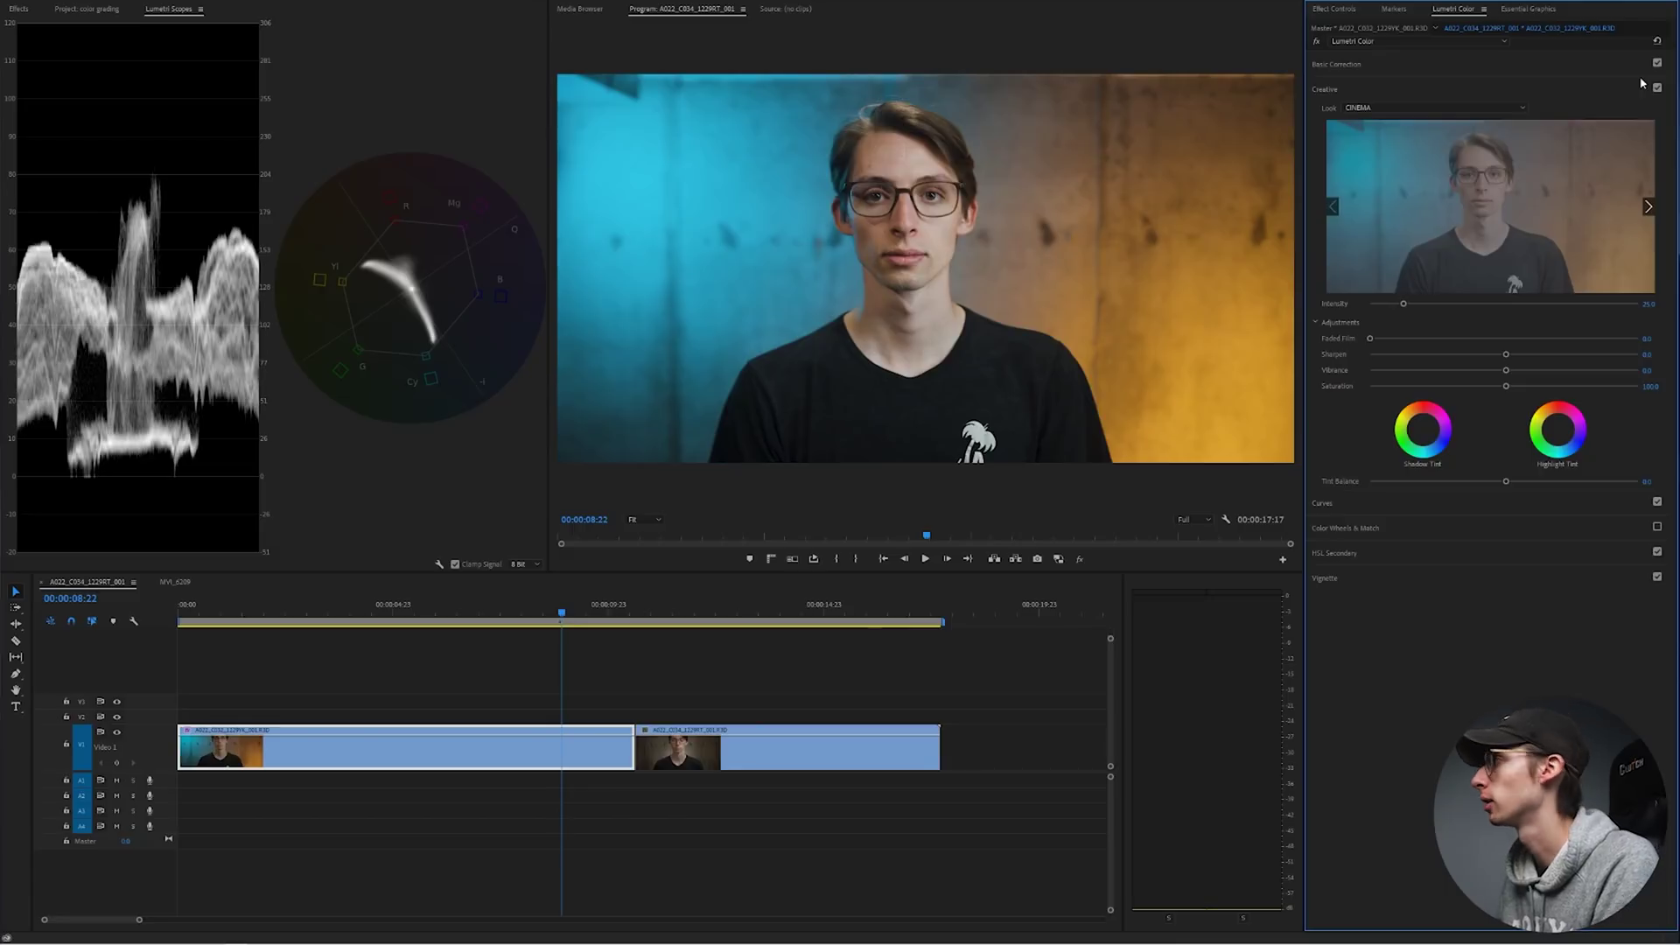
click(1642, 85)
Step: On the second clip, set Contrast to 100 and Highlights to 27, raise Whites, and lower Shadows and Blacks
click(682, 614)
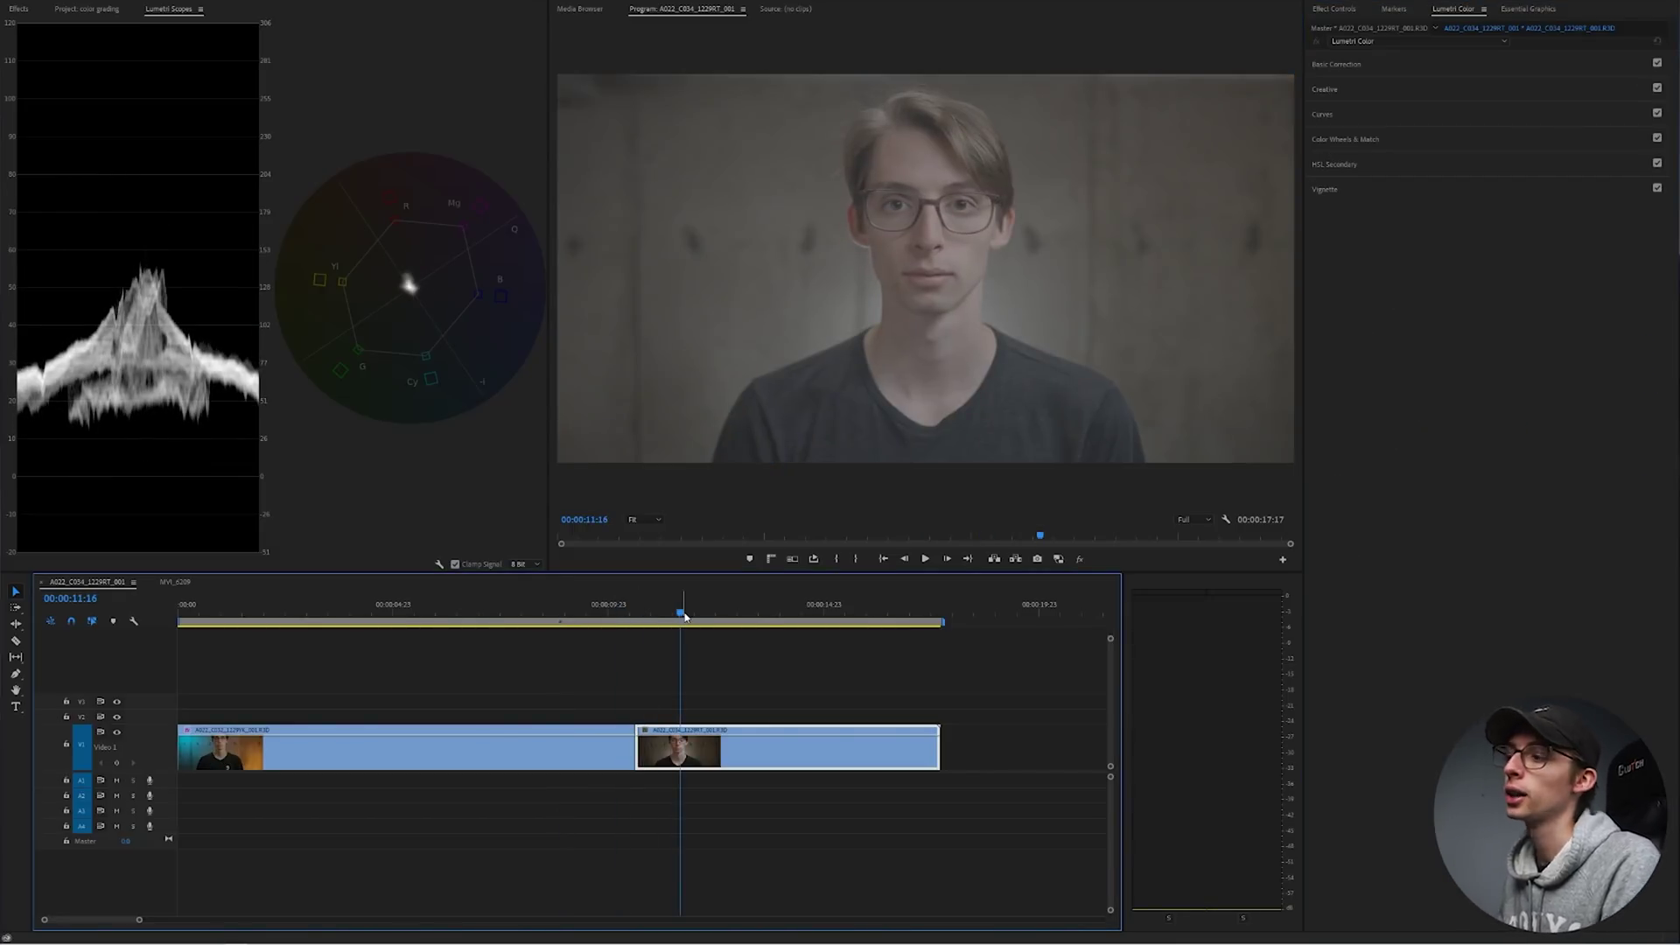
click(1359, 65)
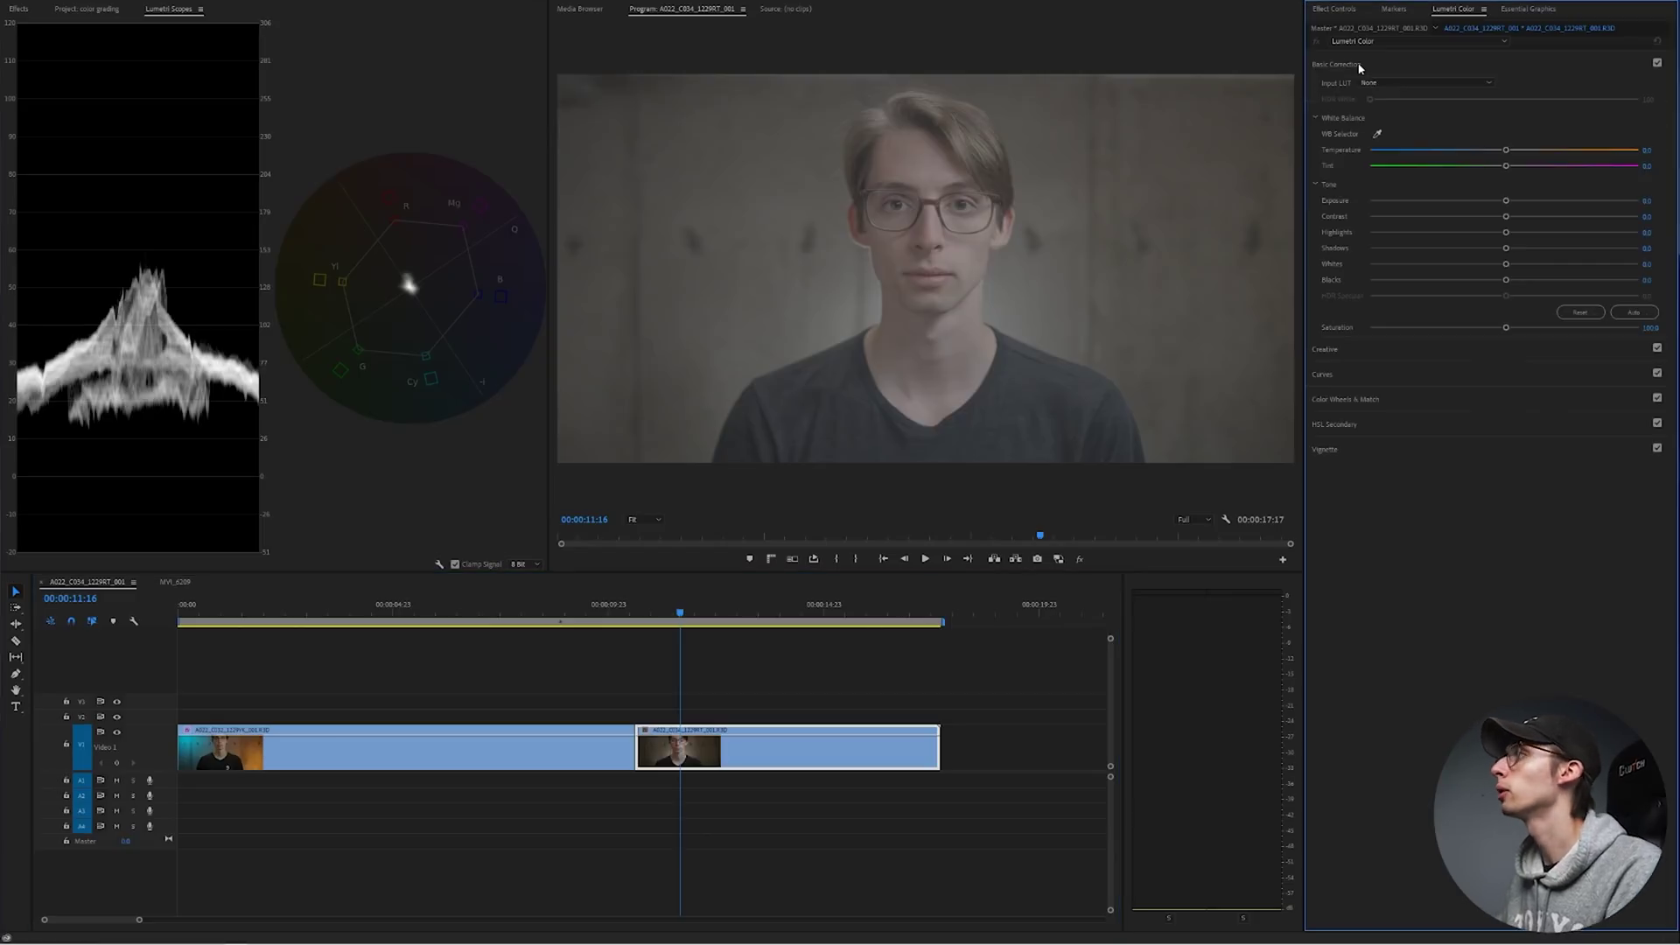
drag(1506, 216, 1639, 217)
drag(1506, 279, 1561, 265)
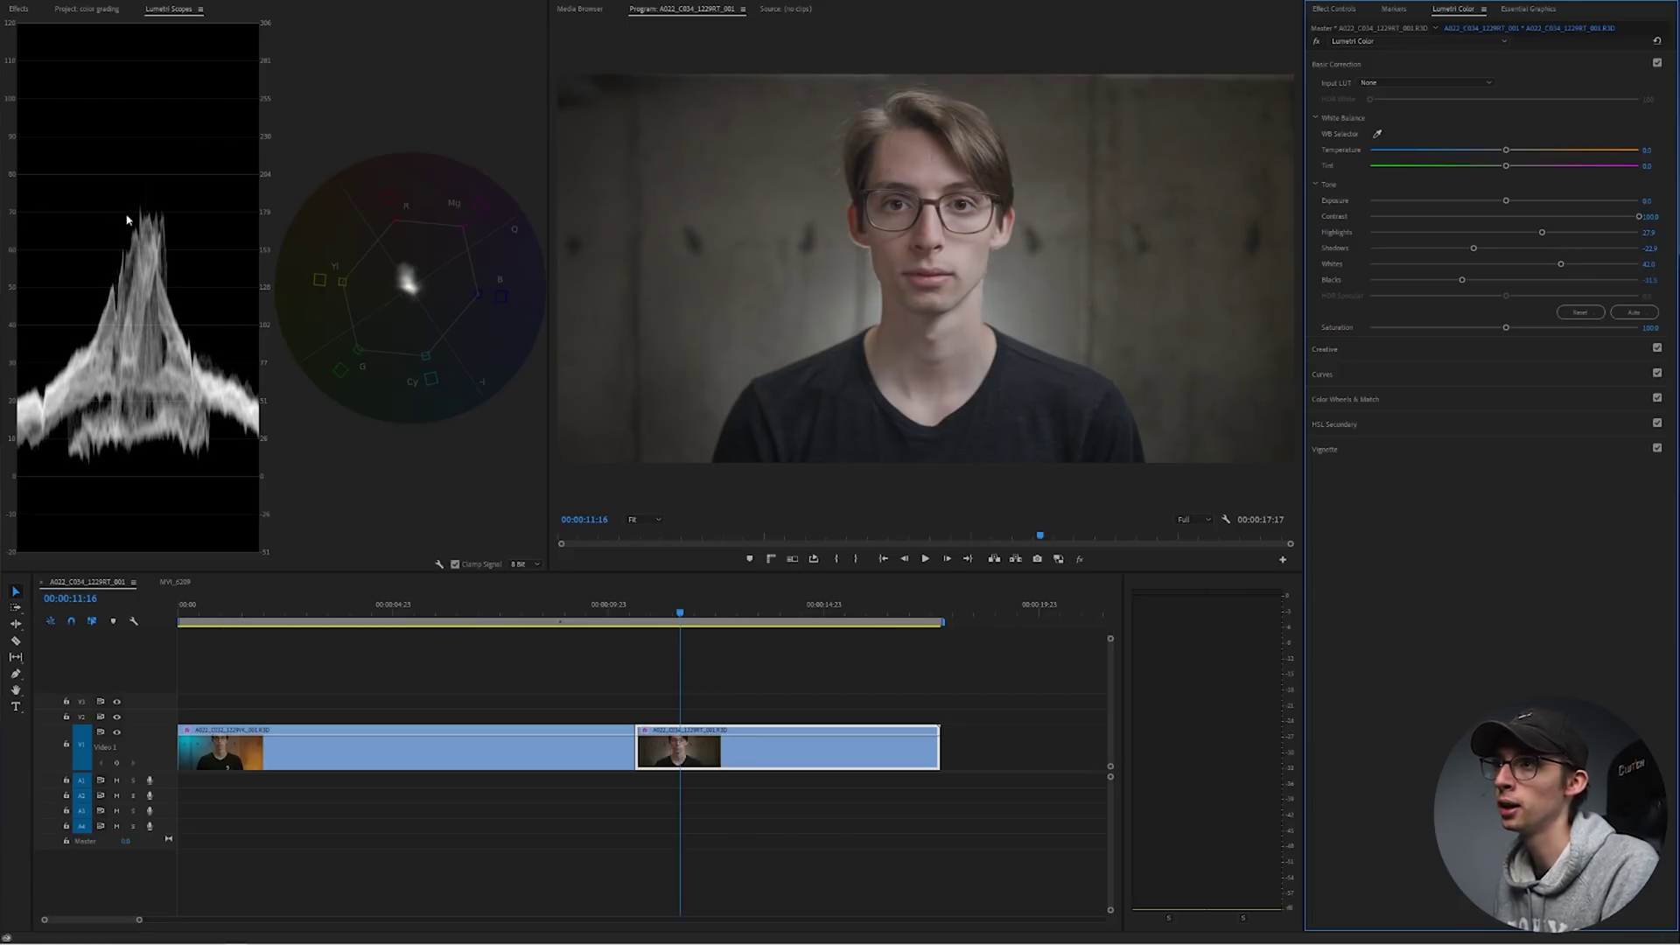
drag(1542, 233, 1563, 266)
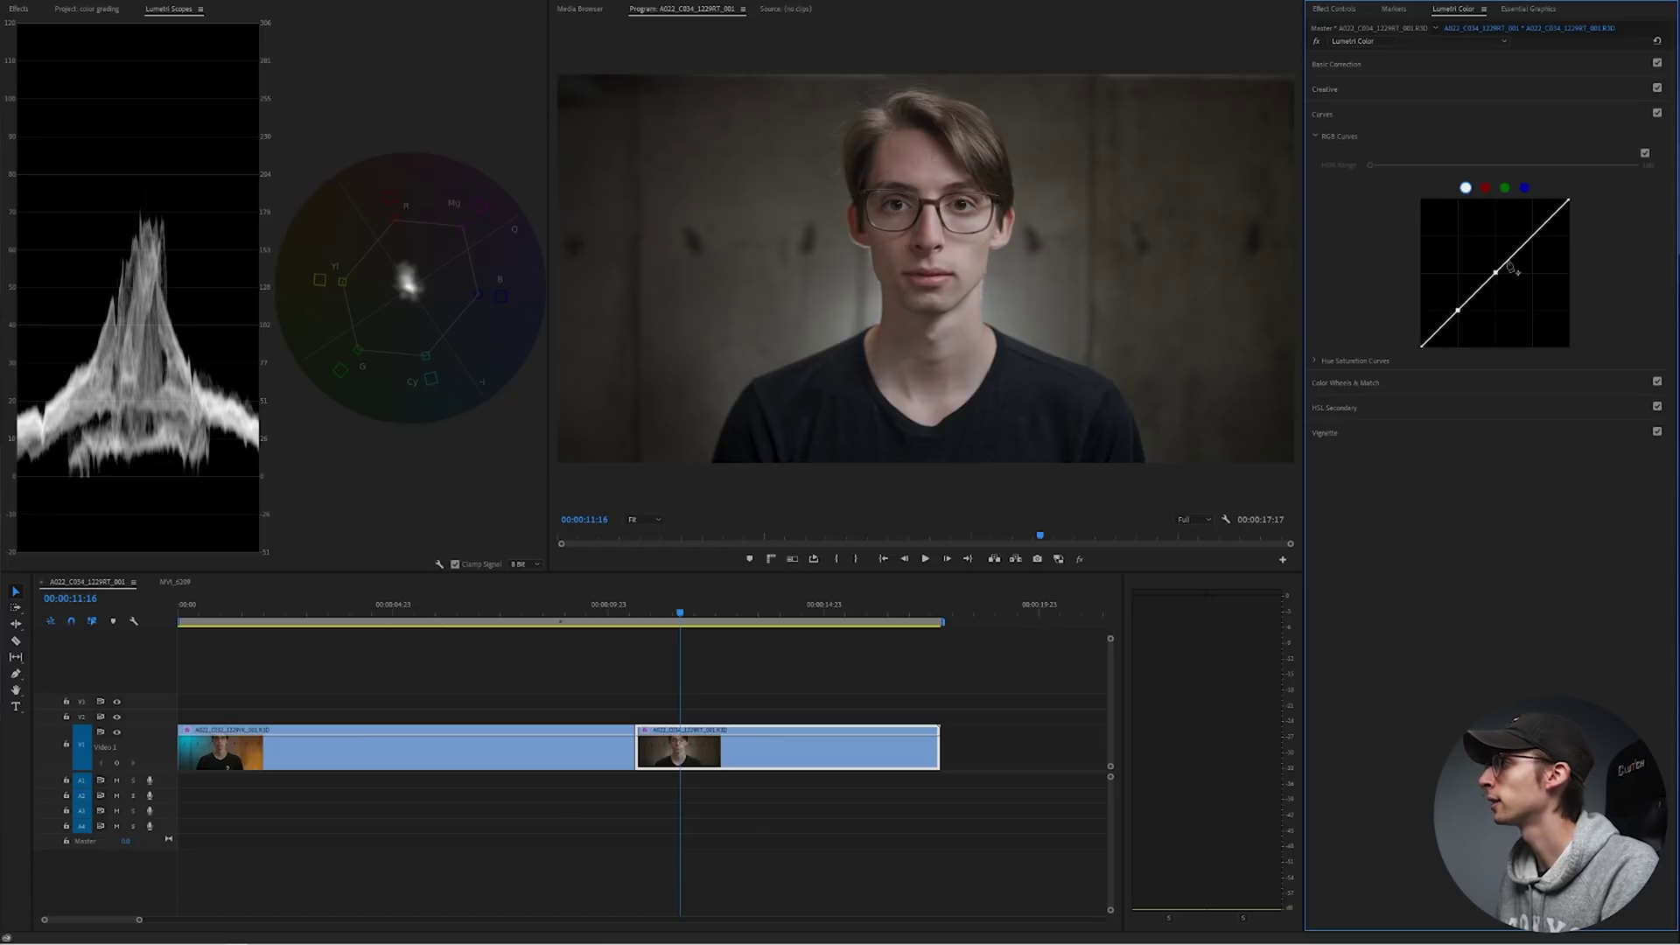
Step: Shape the second clip's RGB curve into a subtle S-curve with lower shadows, raised highlights and a slightly lowered midpoint
click(1533, 234)
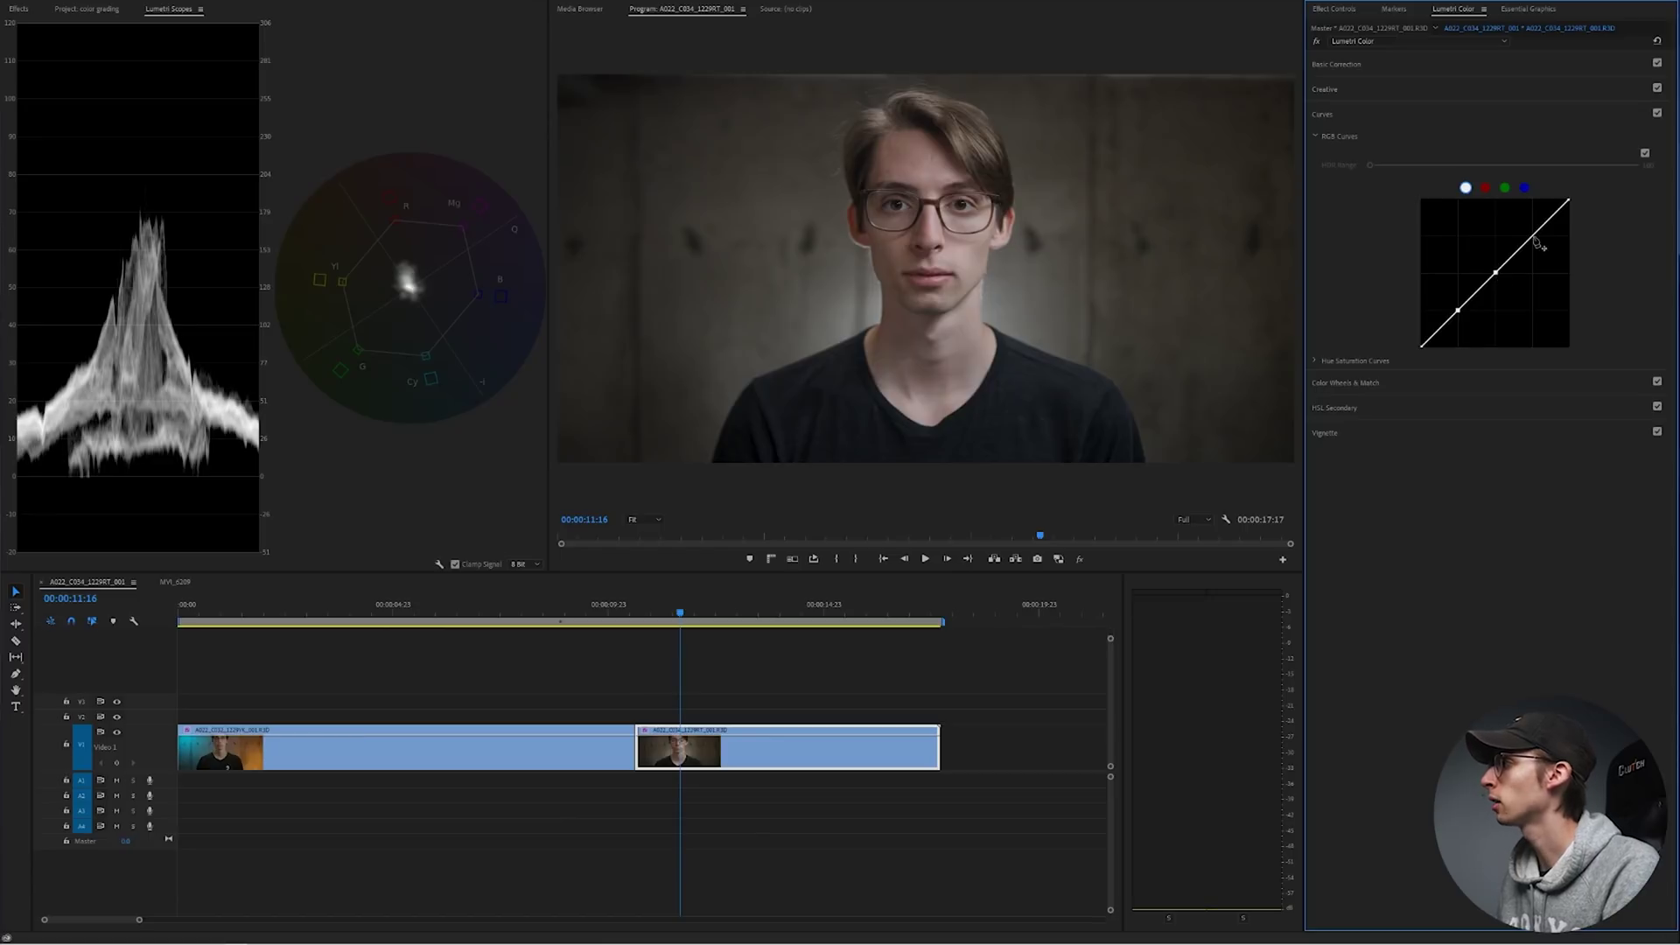
drag(1457, 311, 1460, 312)
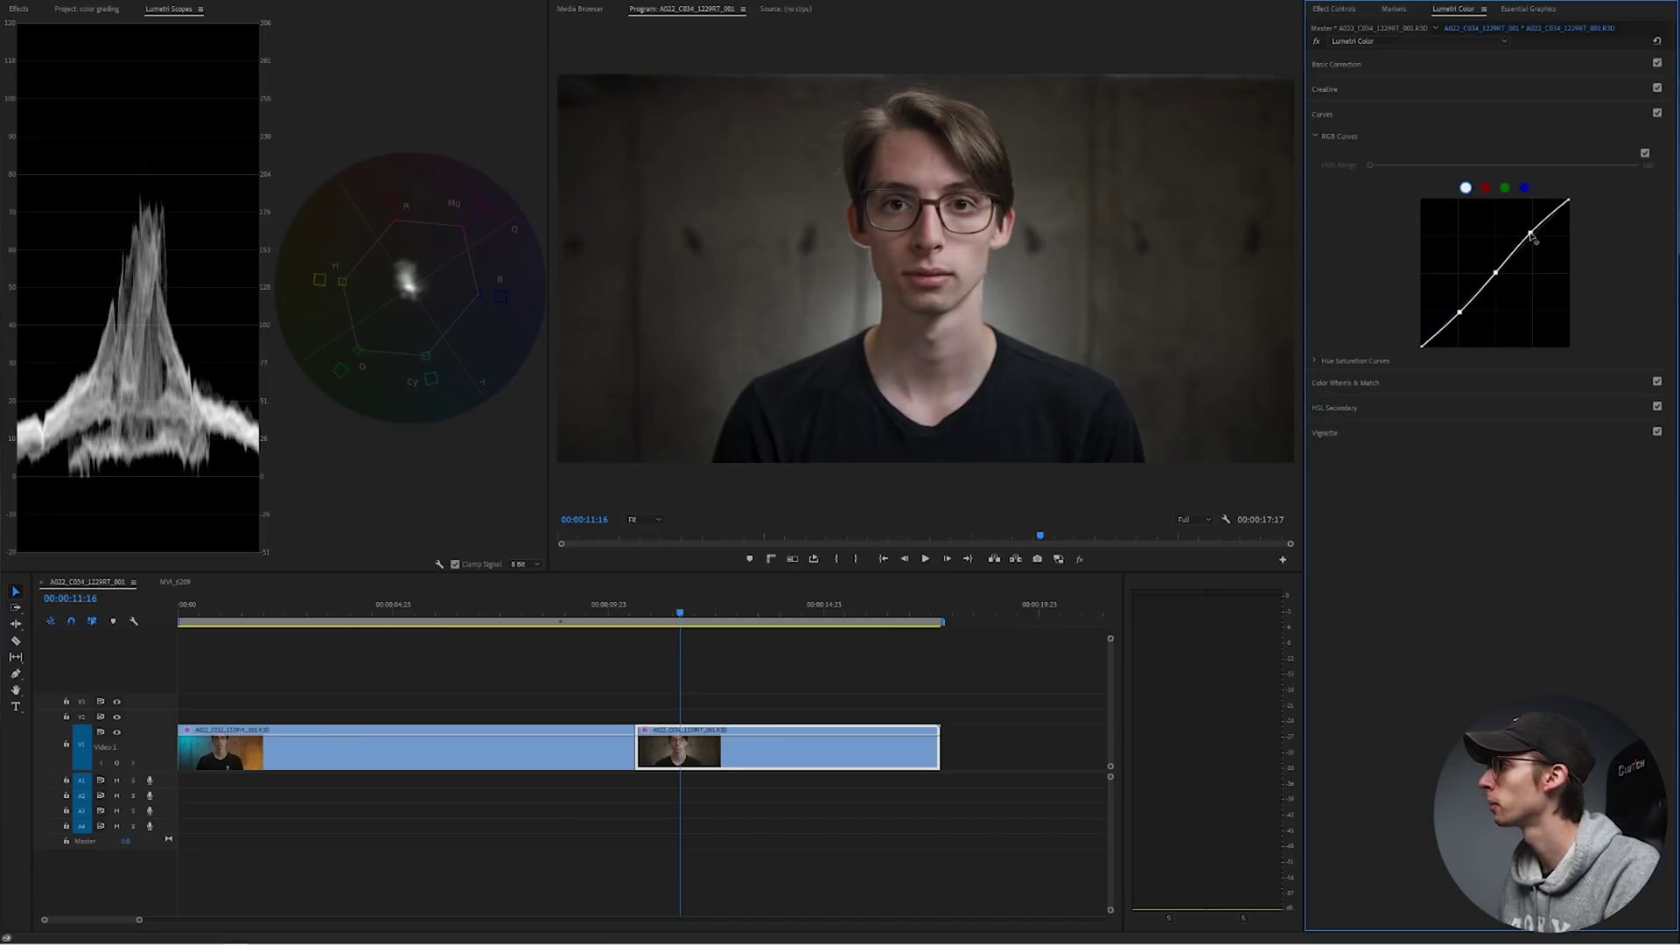
drag(1495, 273, 1495, 276)
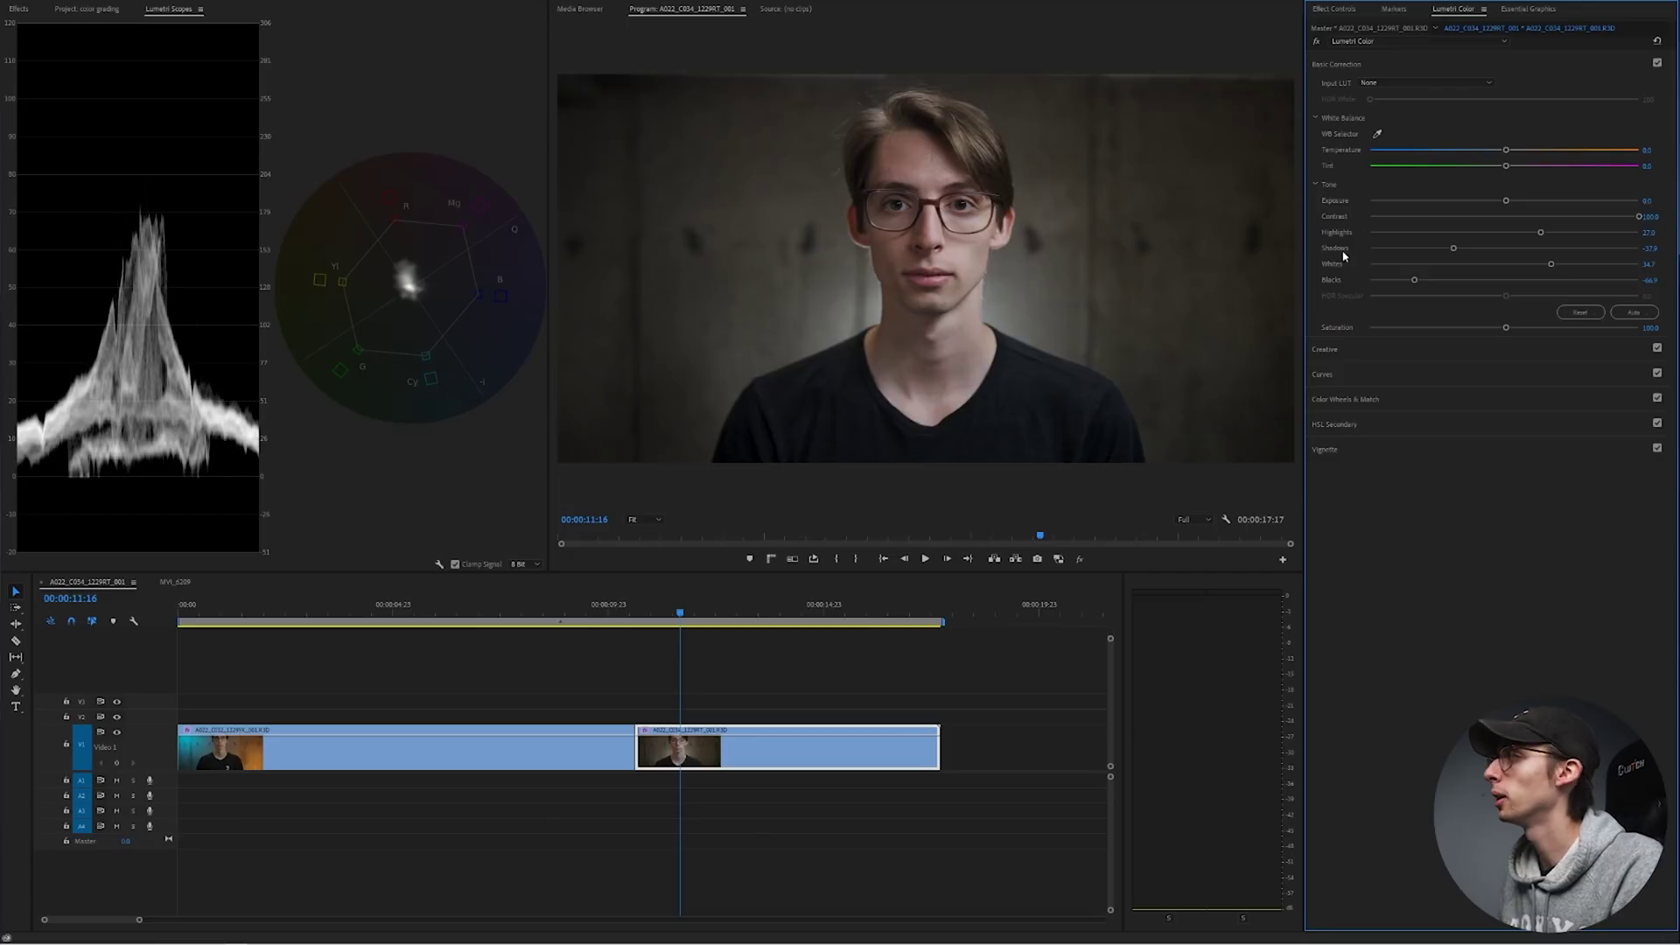
Step: Slightly lower the second clip's Whites and Shadows and raise its Saturation to 110
drag(1551, 264, 1551, 270)
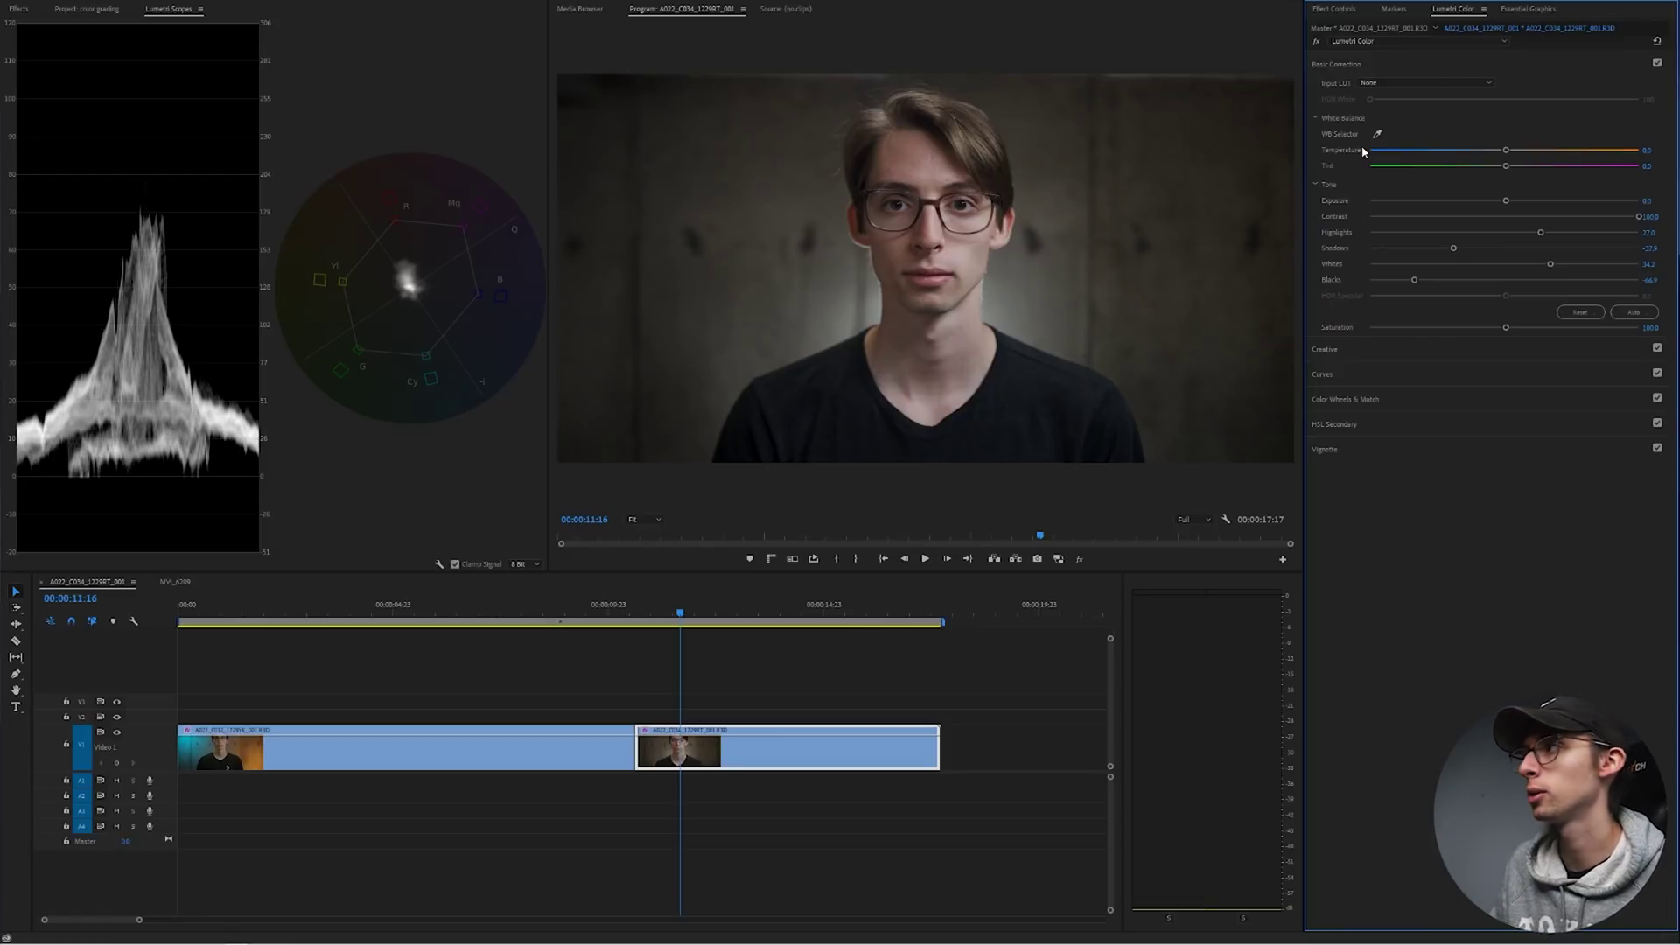
drag(1454, 251, 1452, 251)
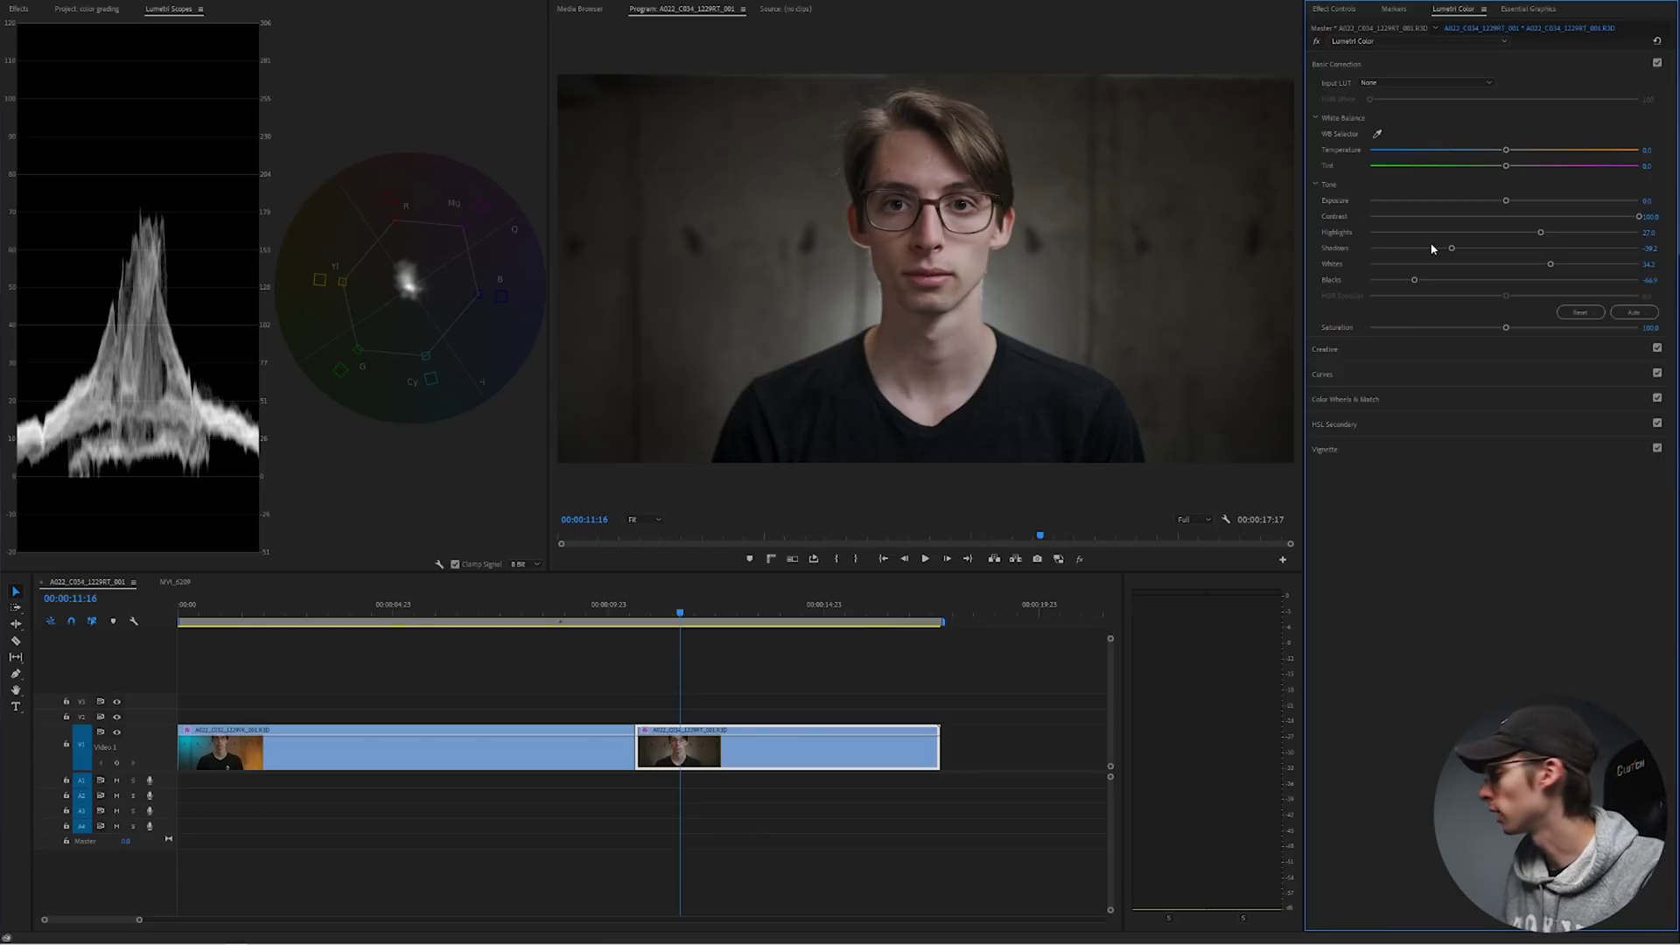
drag(1506, 328, 1519, 327)
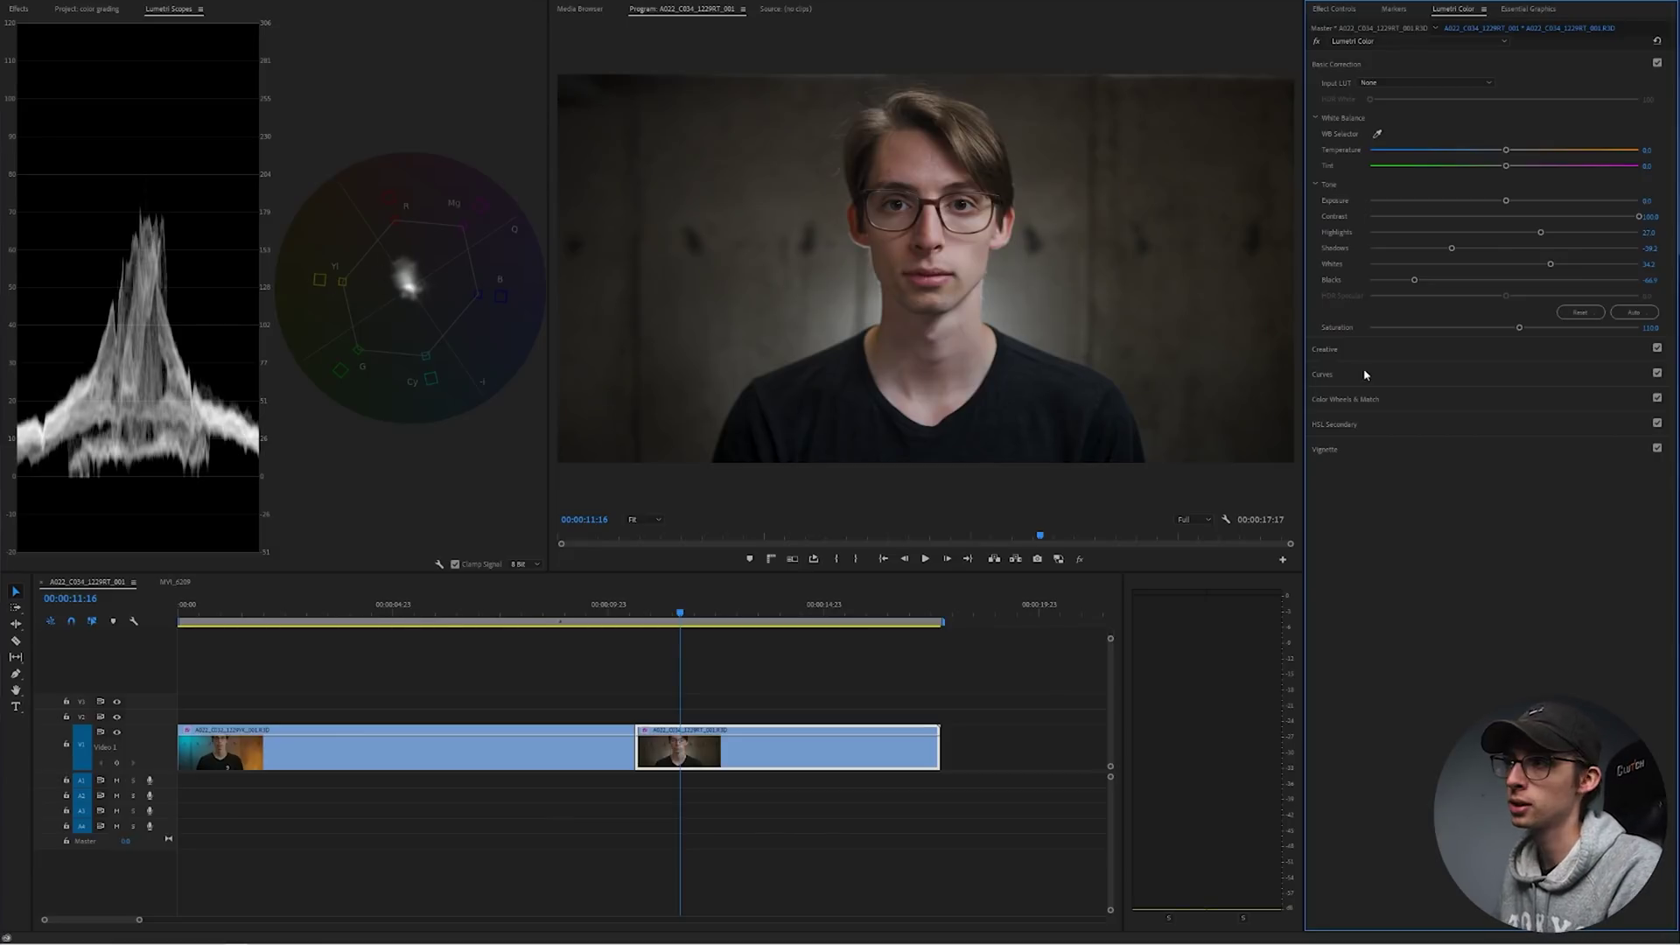
click(1412, 65)
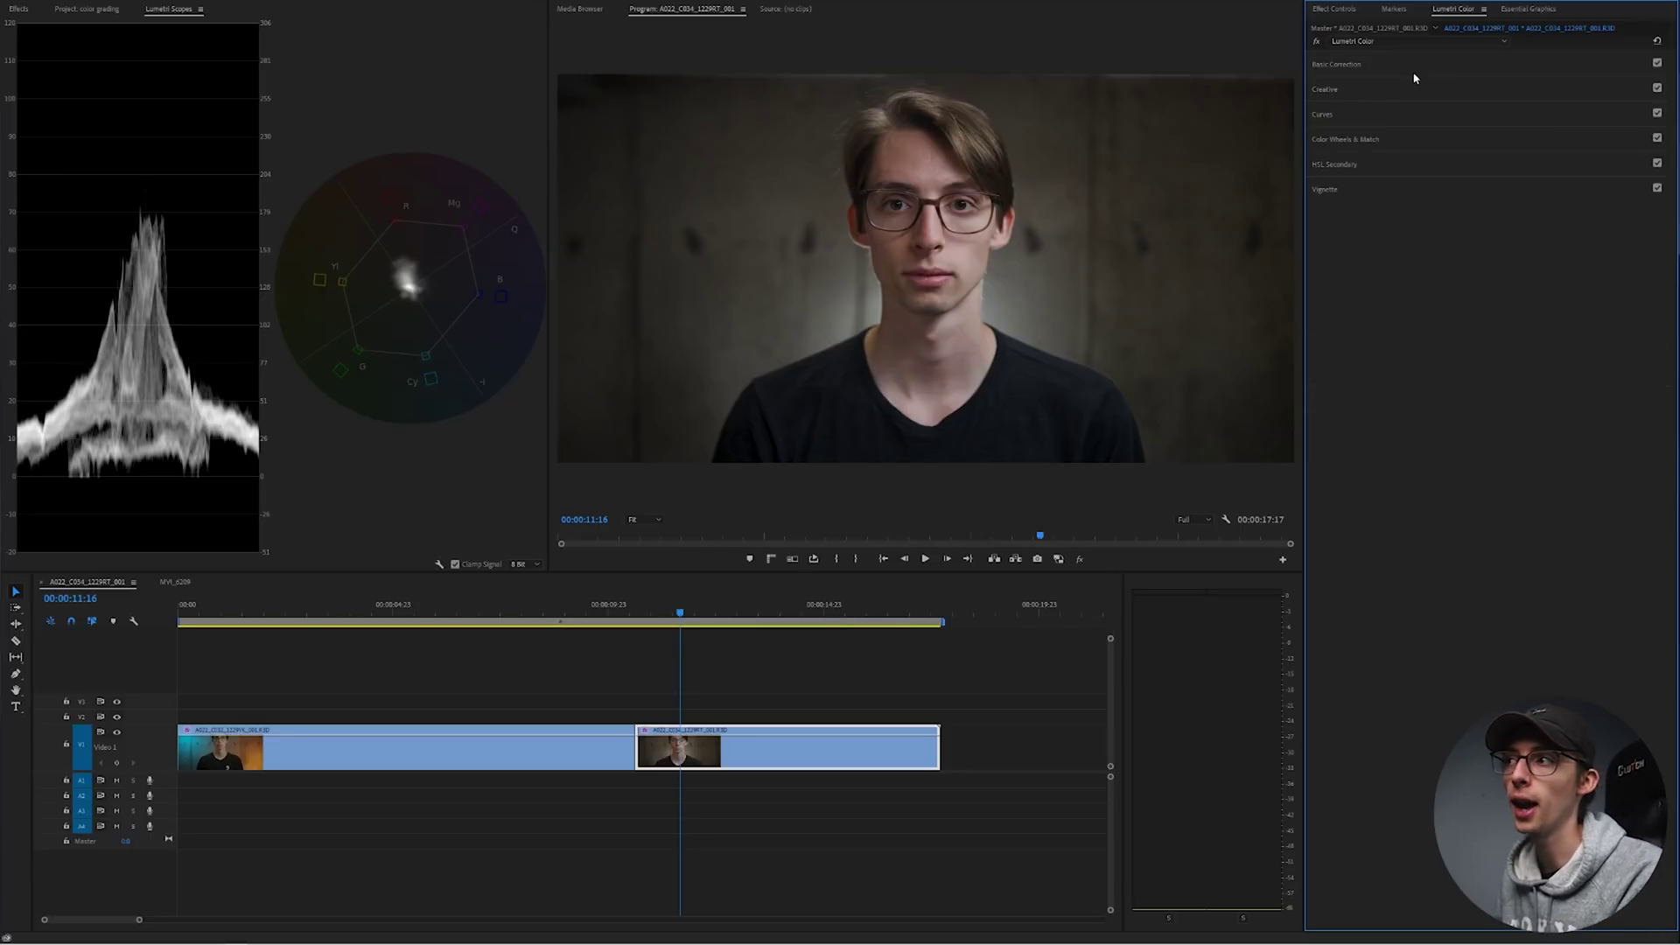
Step: Apply the CINEMA LUT as the second clip's Creative look at about 25 intensity and compare the image without and with it
click(1414, 88)
click(1435, 107)
click(1409, 136)
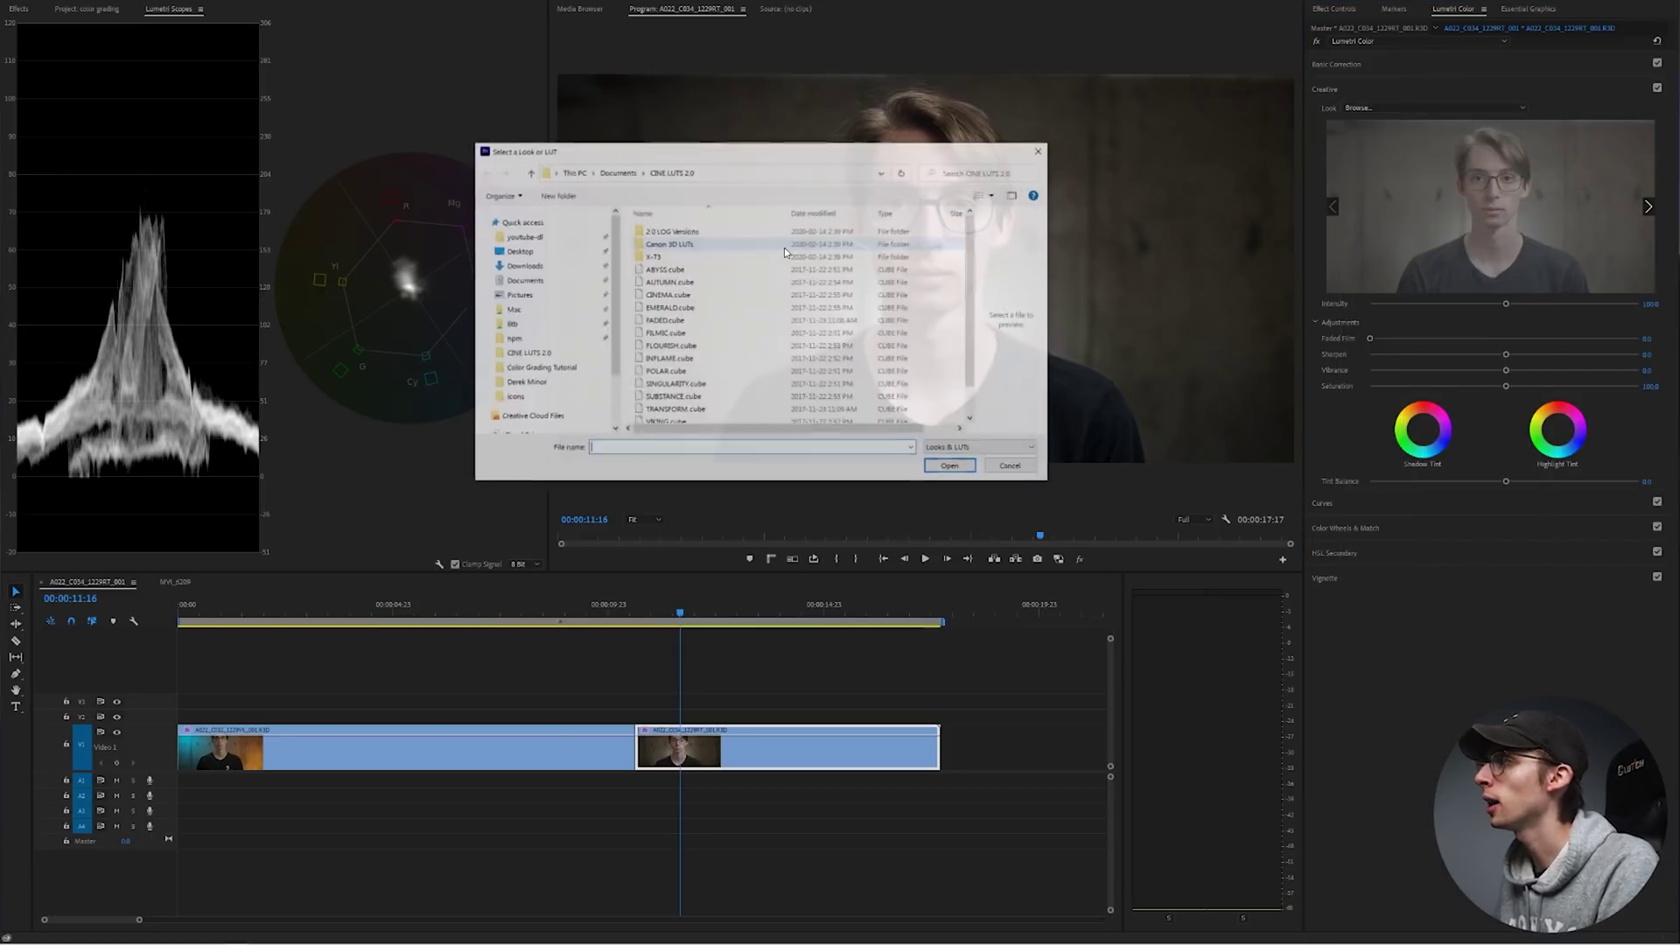
double_click(667, 295)
drag(1649, 304, 1547, 338)
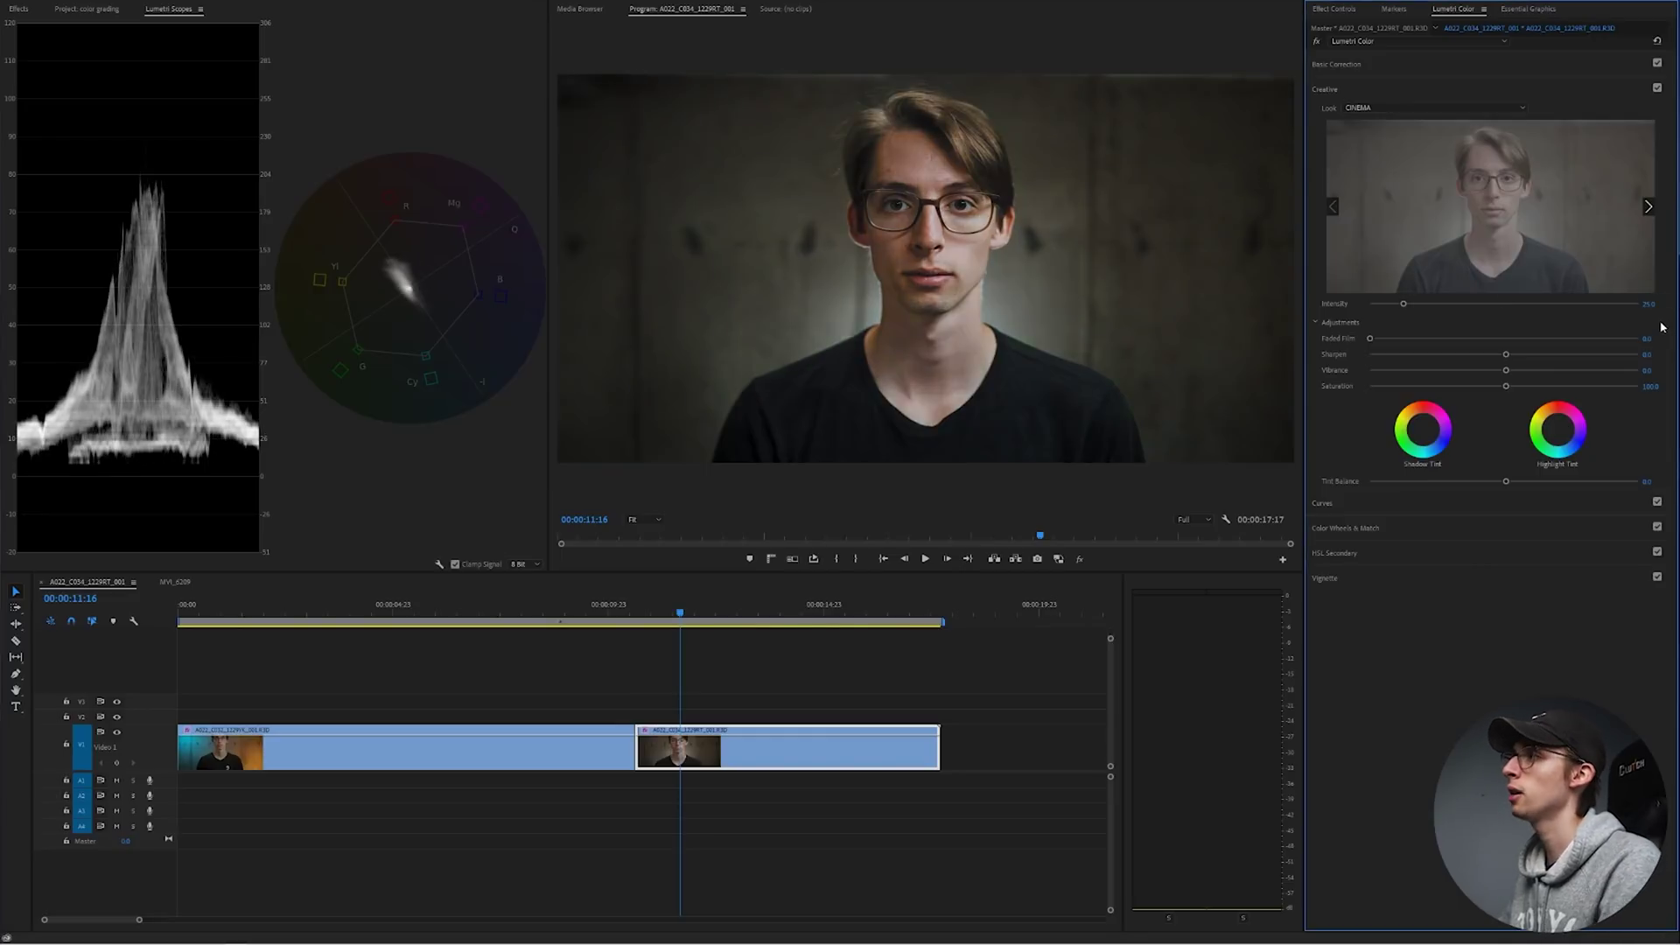
click(1657, 88)
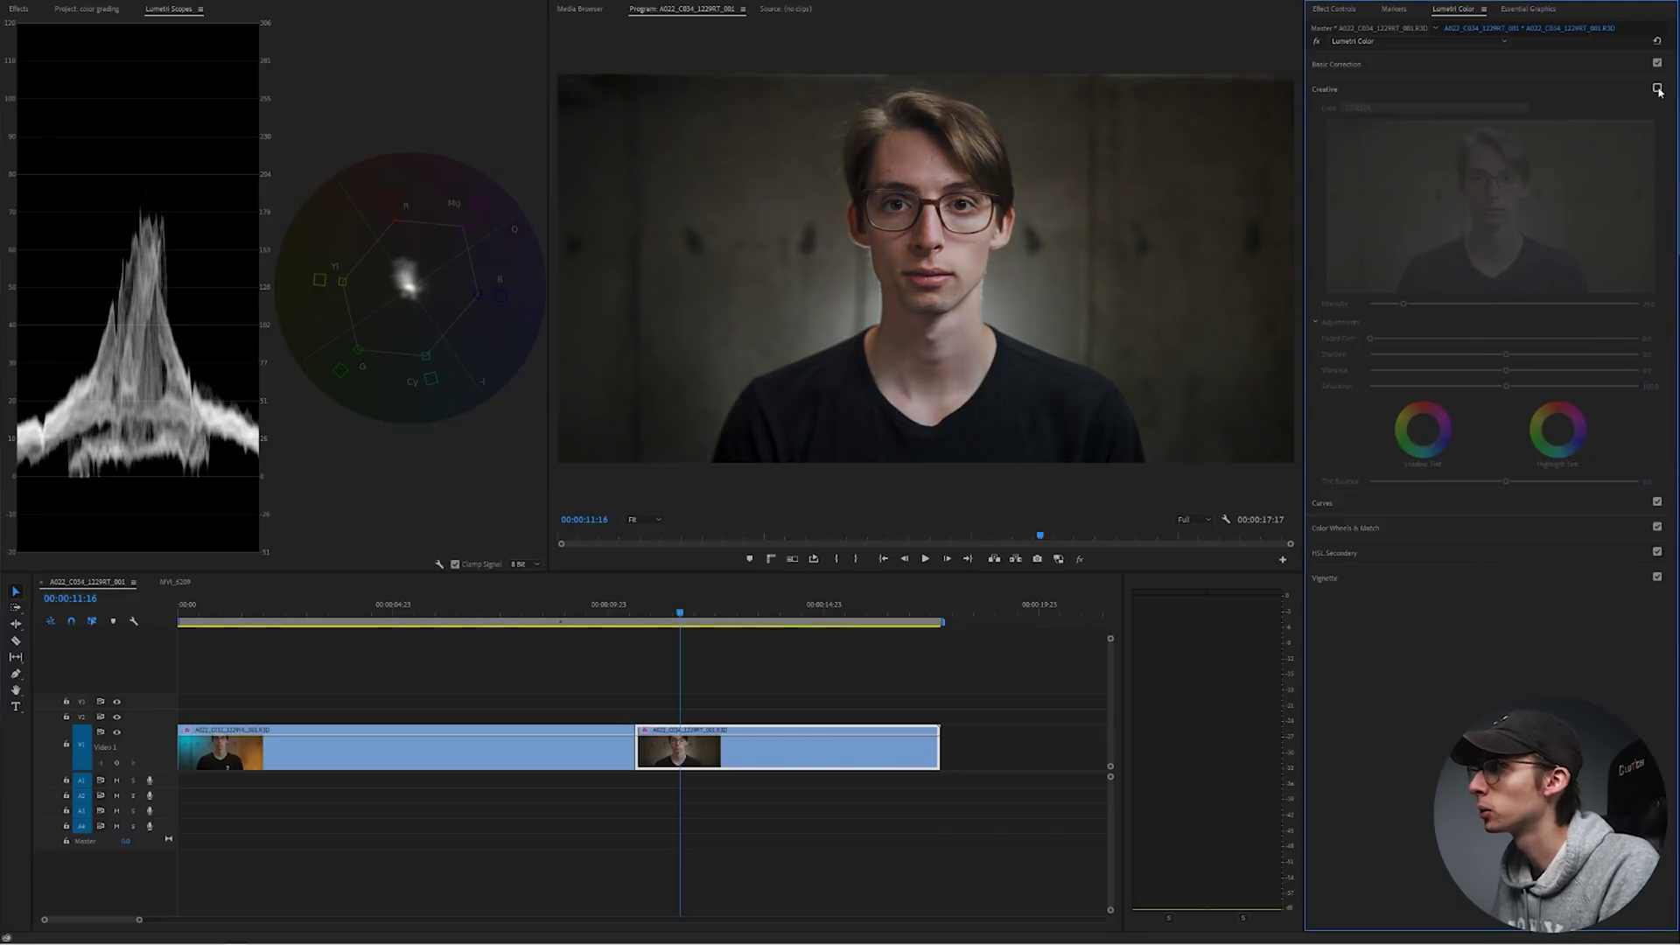
click(1656, 88)
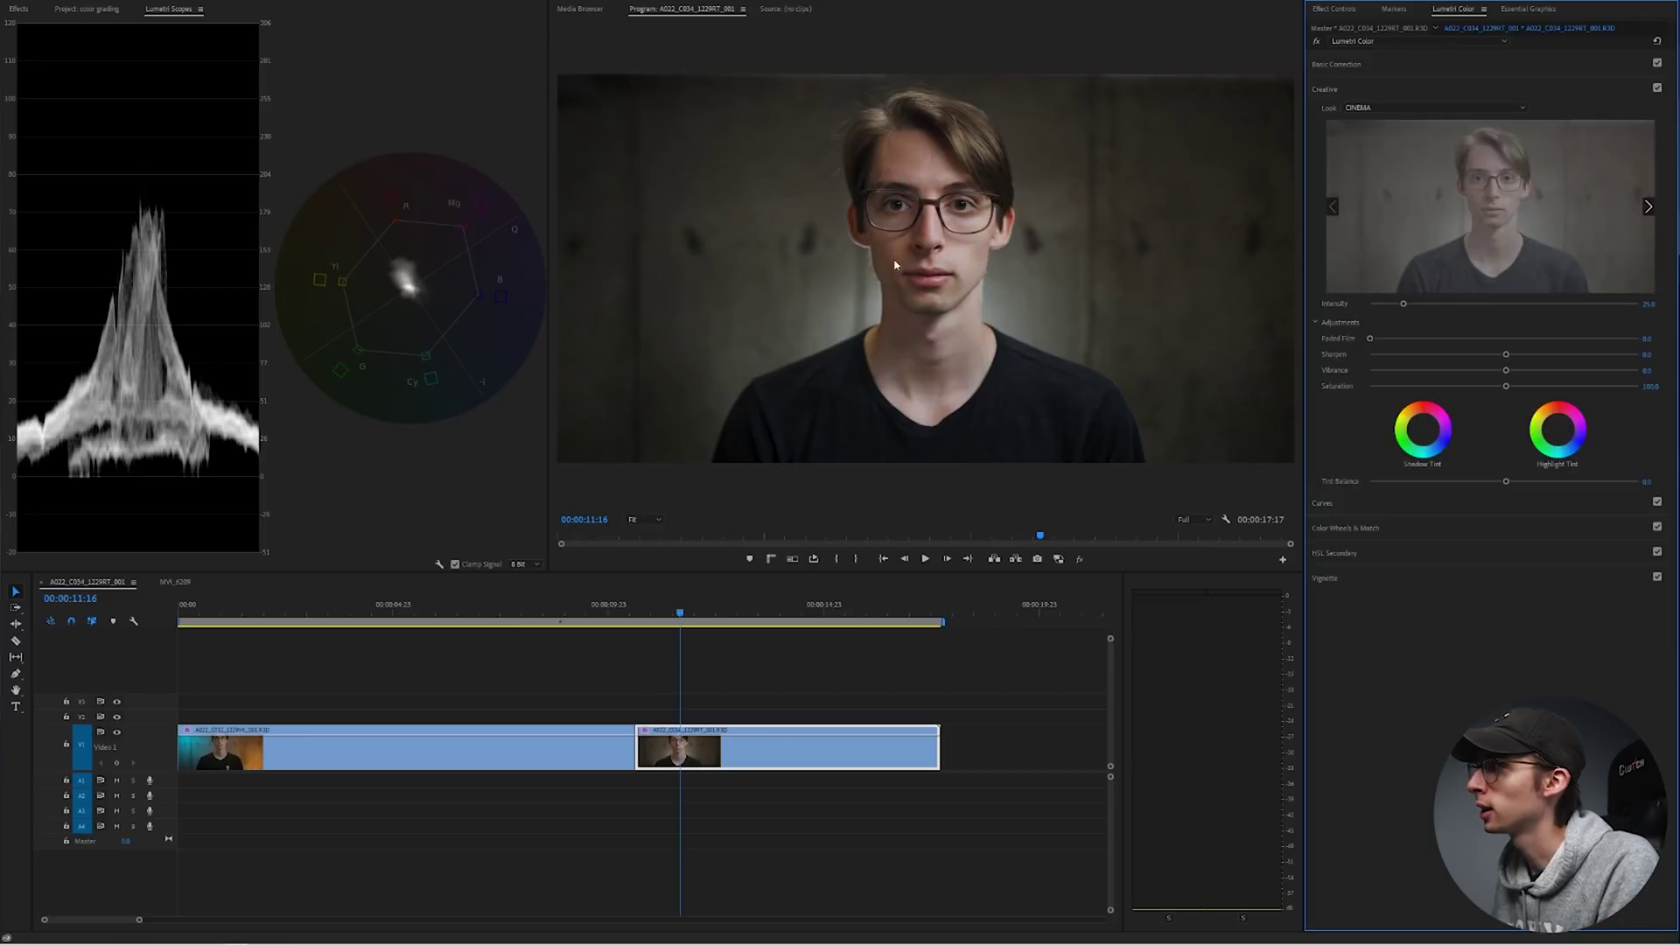
Step: Set the second clip's Tint to 4 and compare the image with the Creative look off and on
click(1394, 67)
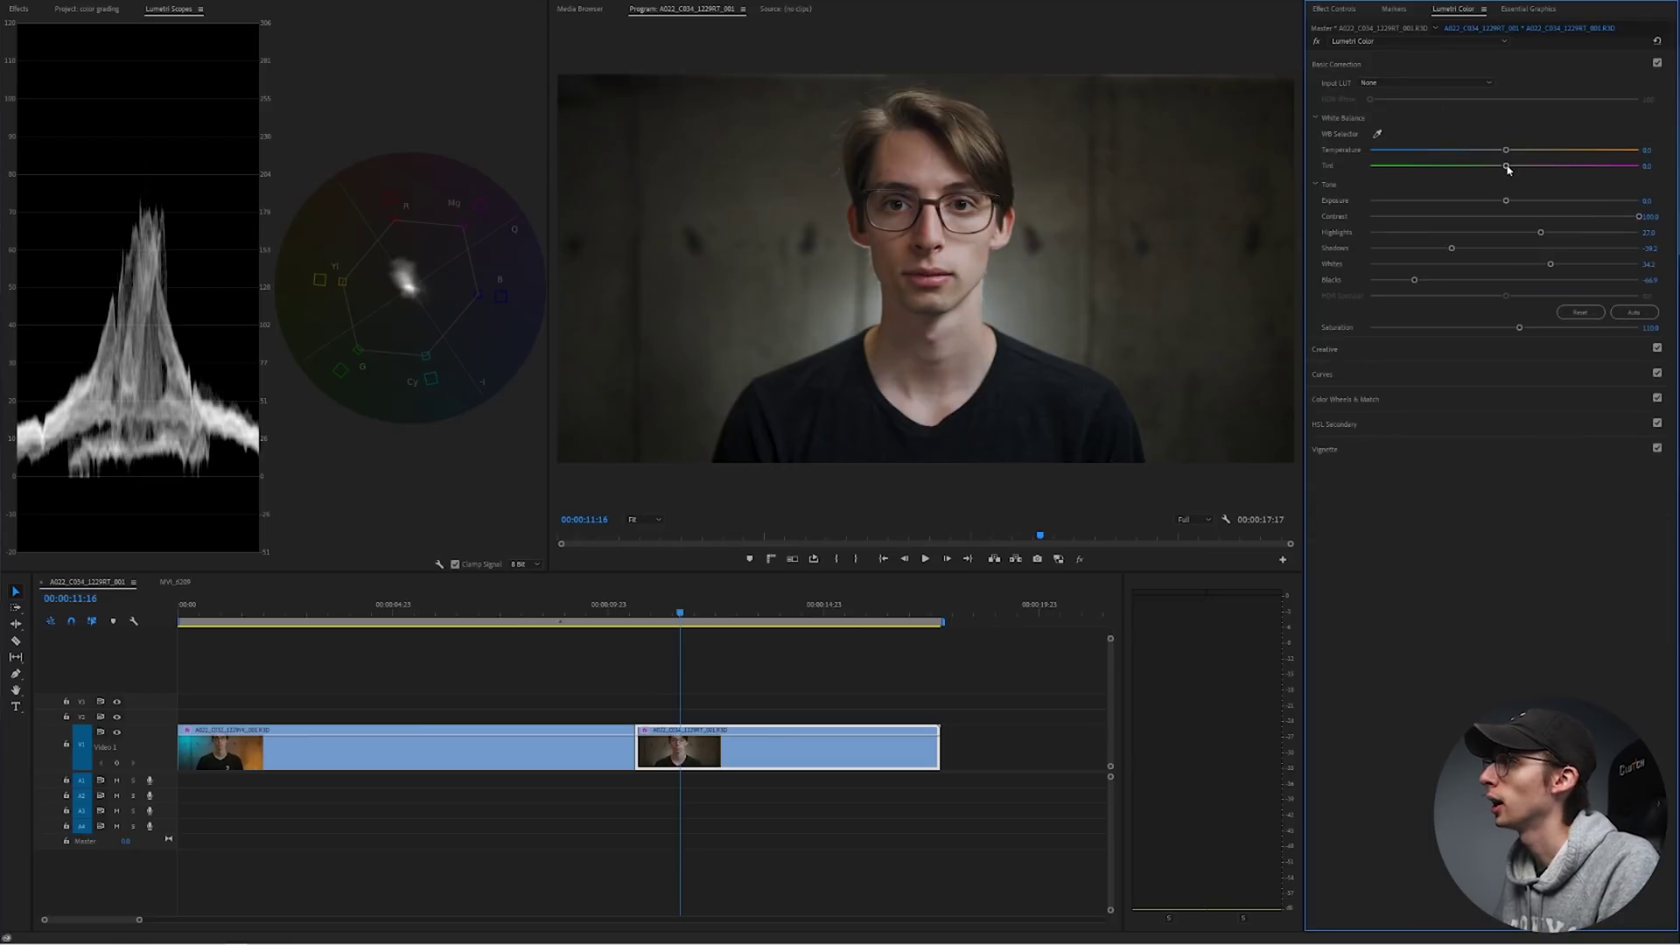
drag(1508, 170, 1509, 168)
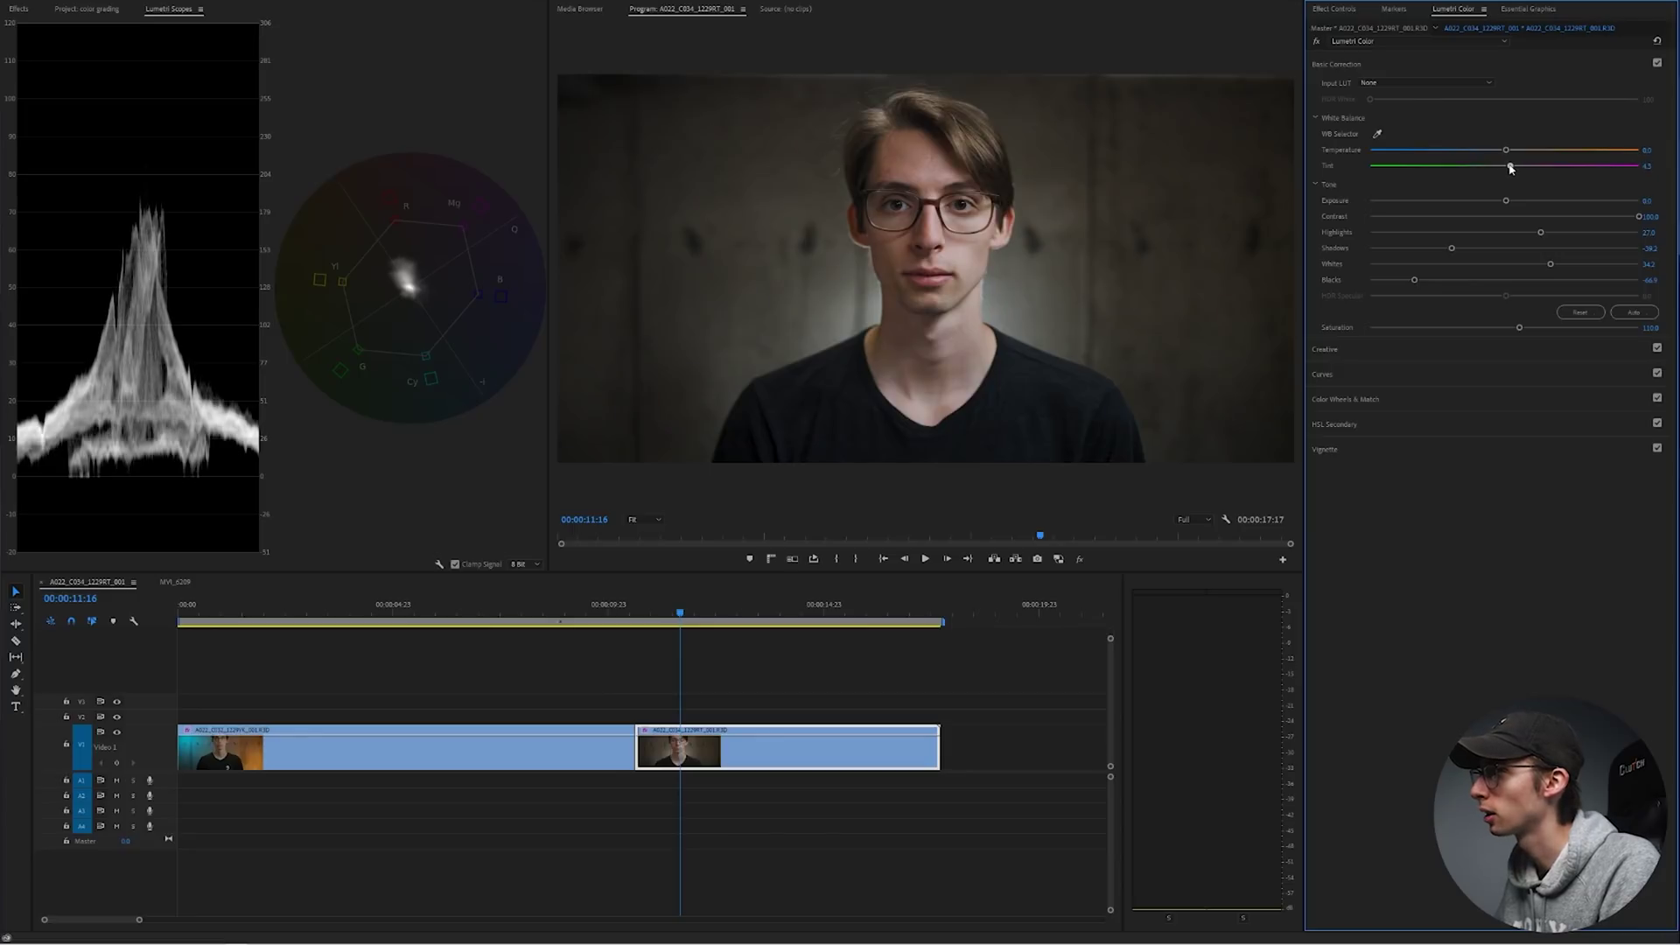
click(1648, 165)
text(4)
key(Return)
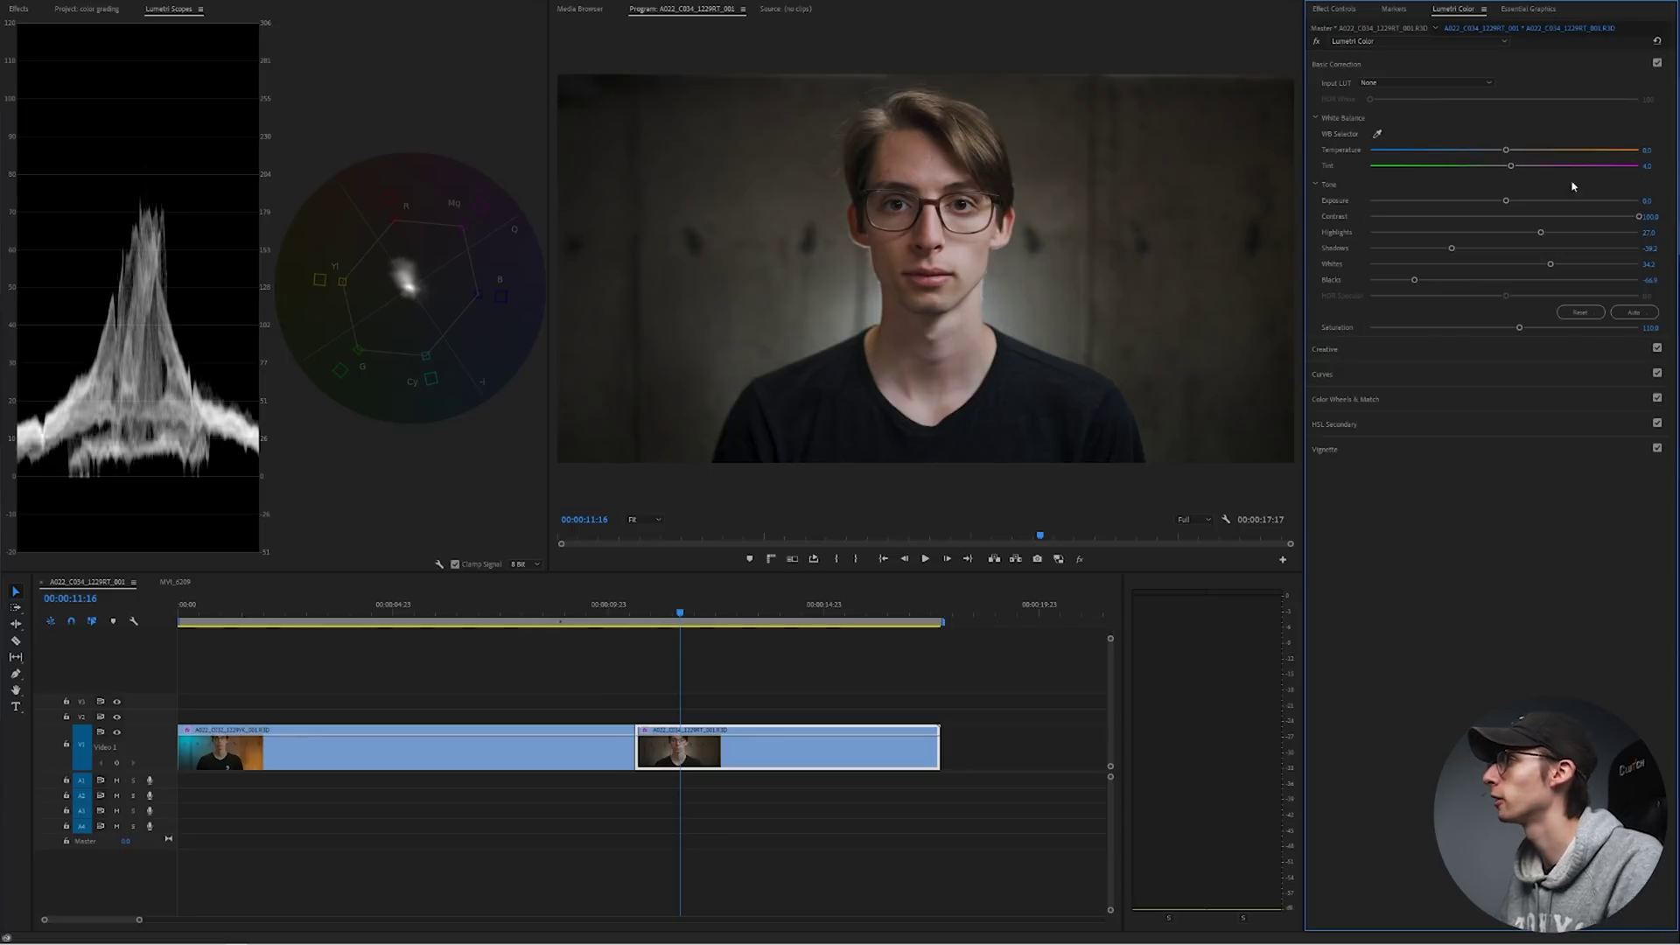
click(1657, 348)
click(1657, 347)
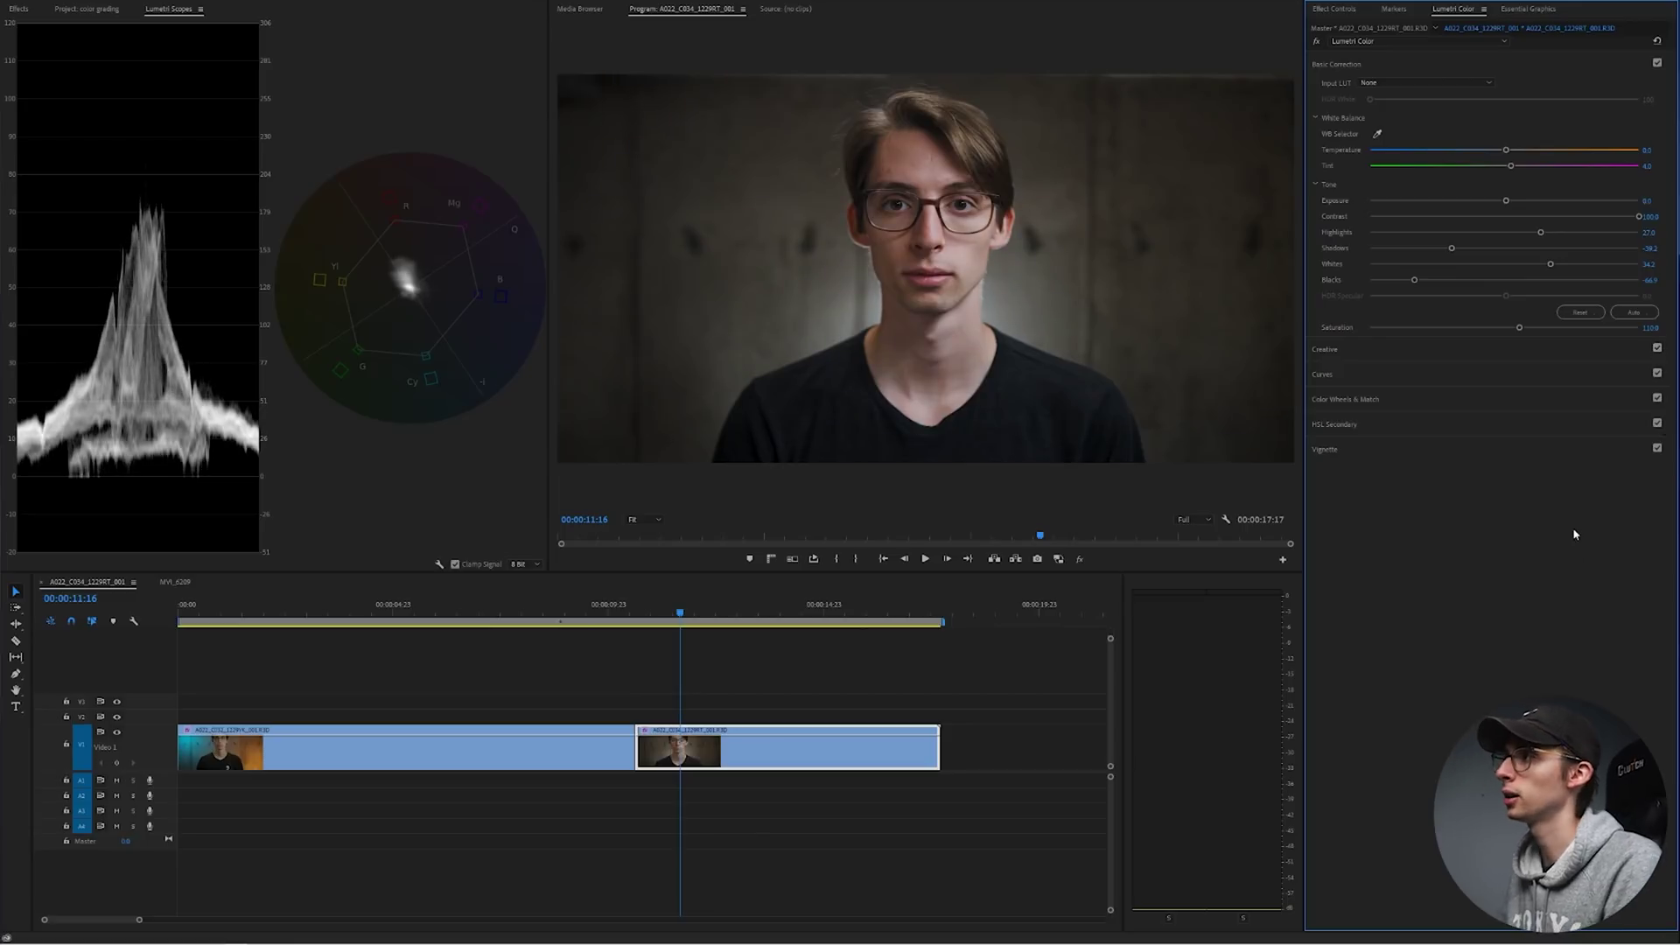
Step: Shape the second clip's Luma vs Sat curve to fully desaturate the darkest shadows and brightest highlights, keeping the midtones flat
click(1339, 64)
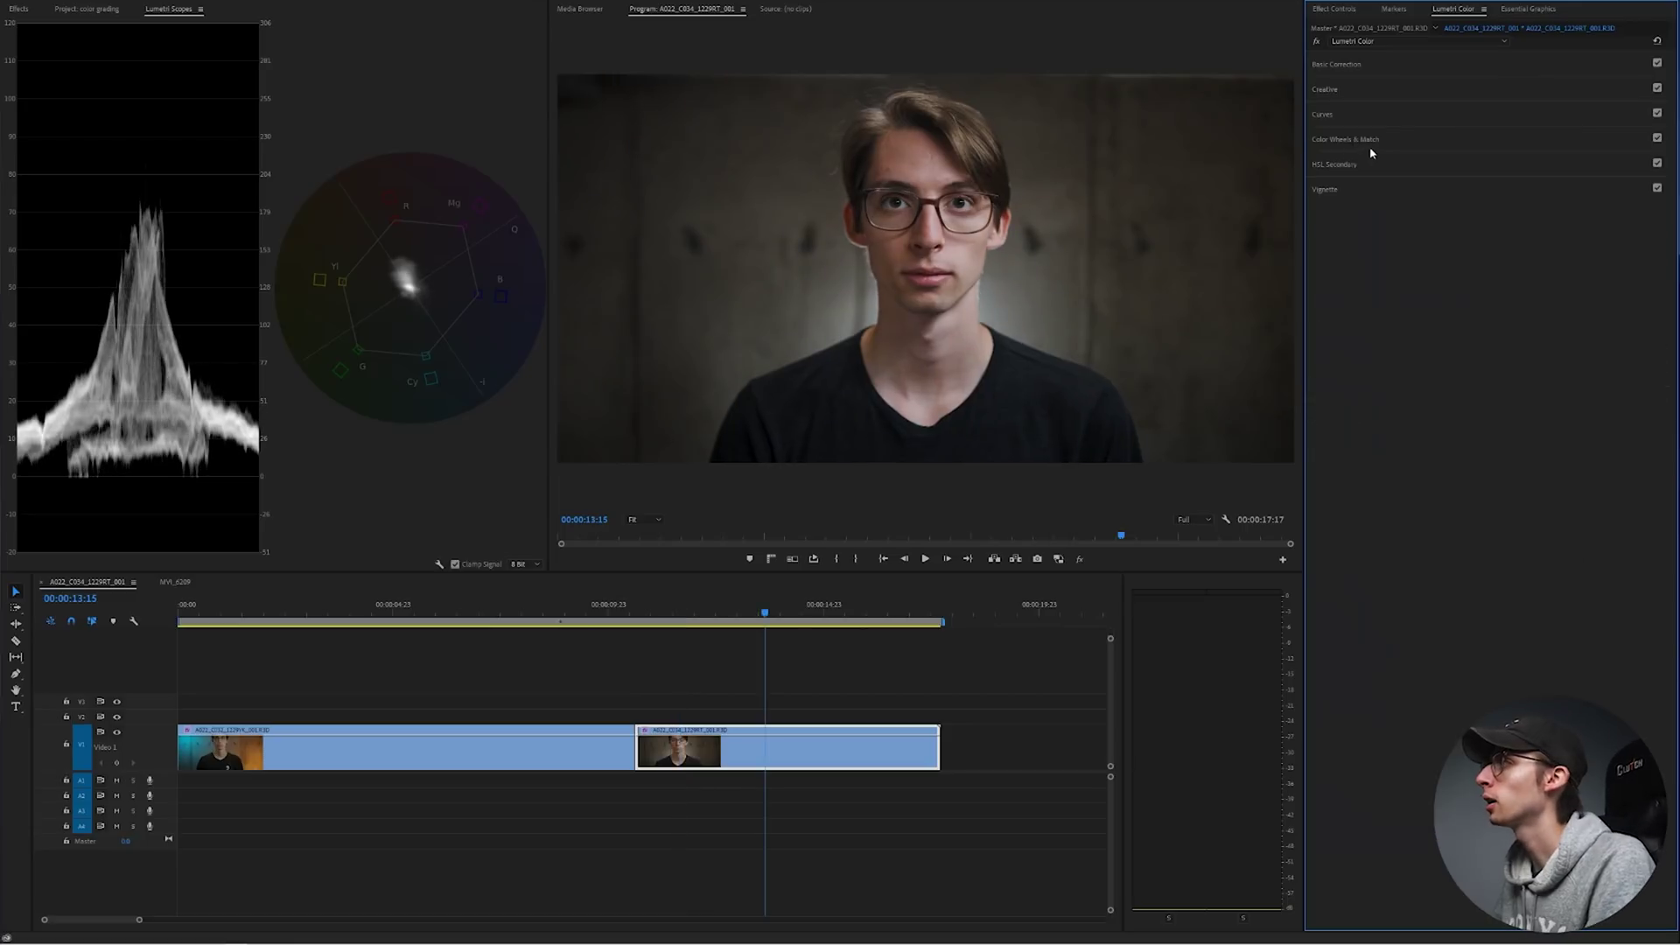
click(1323, 113)
scroll(1675, 400, down, 5)
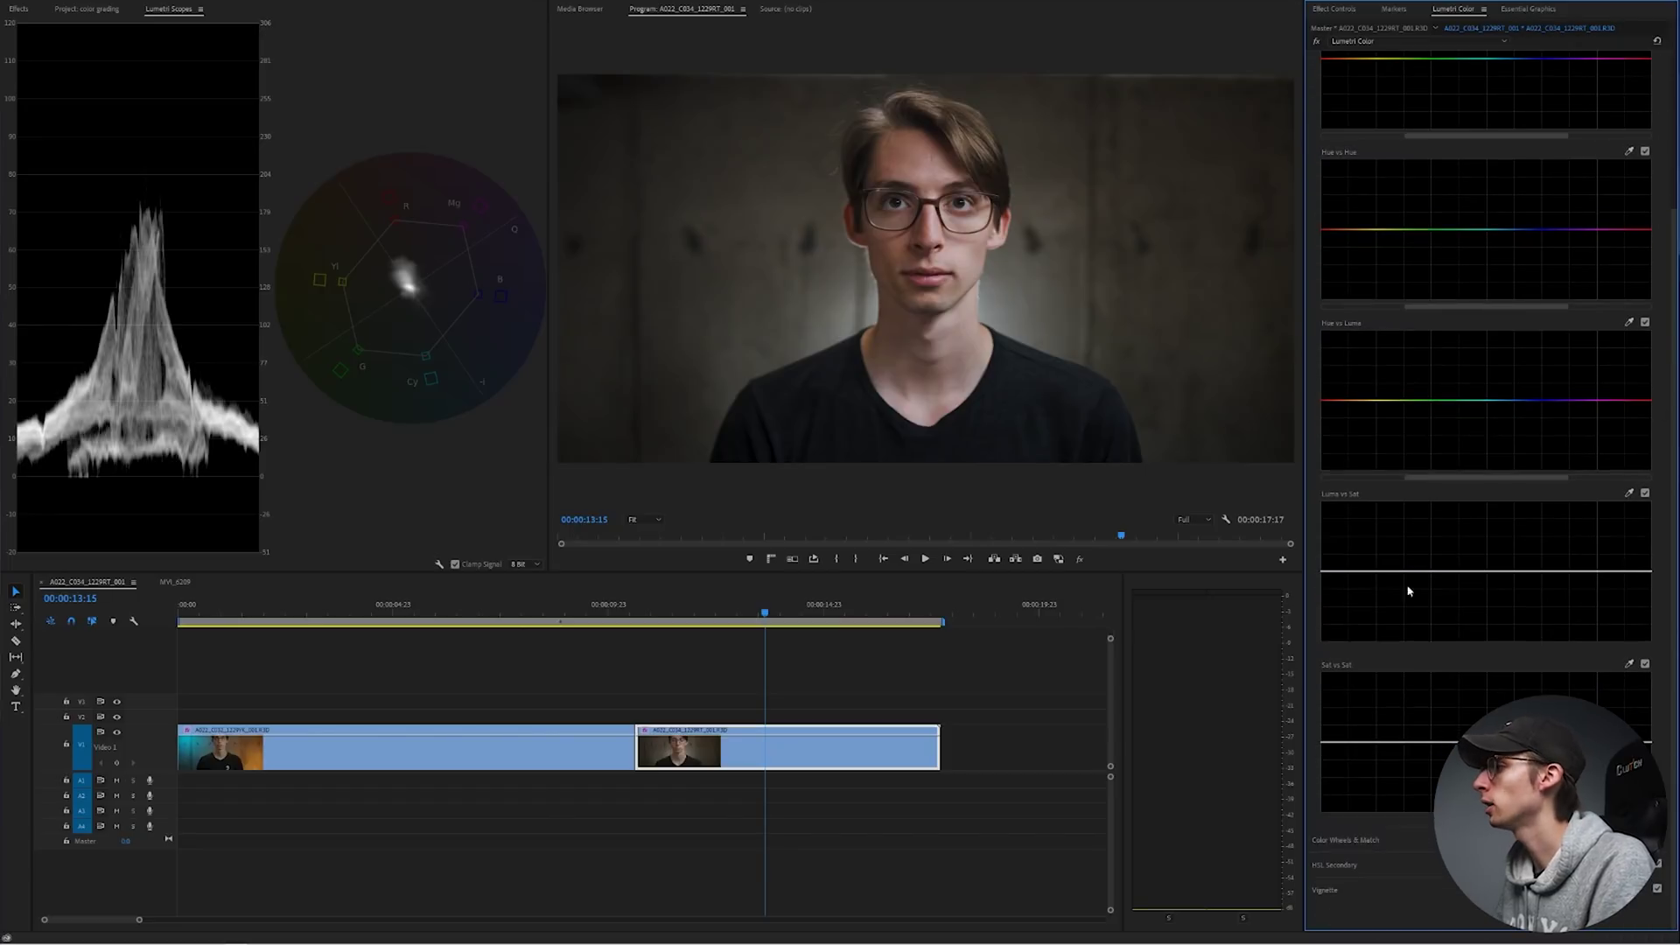
click(1348, 571)
drag(1322, 571, 1321, 656)
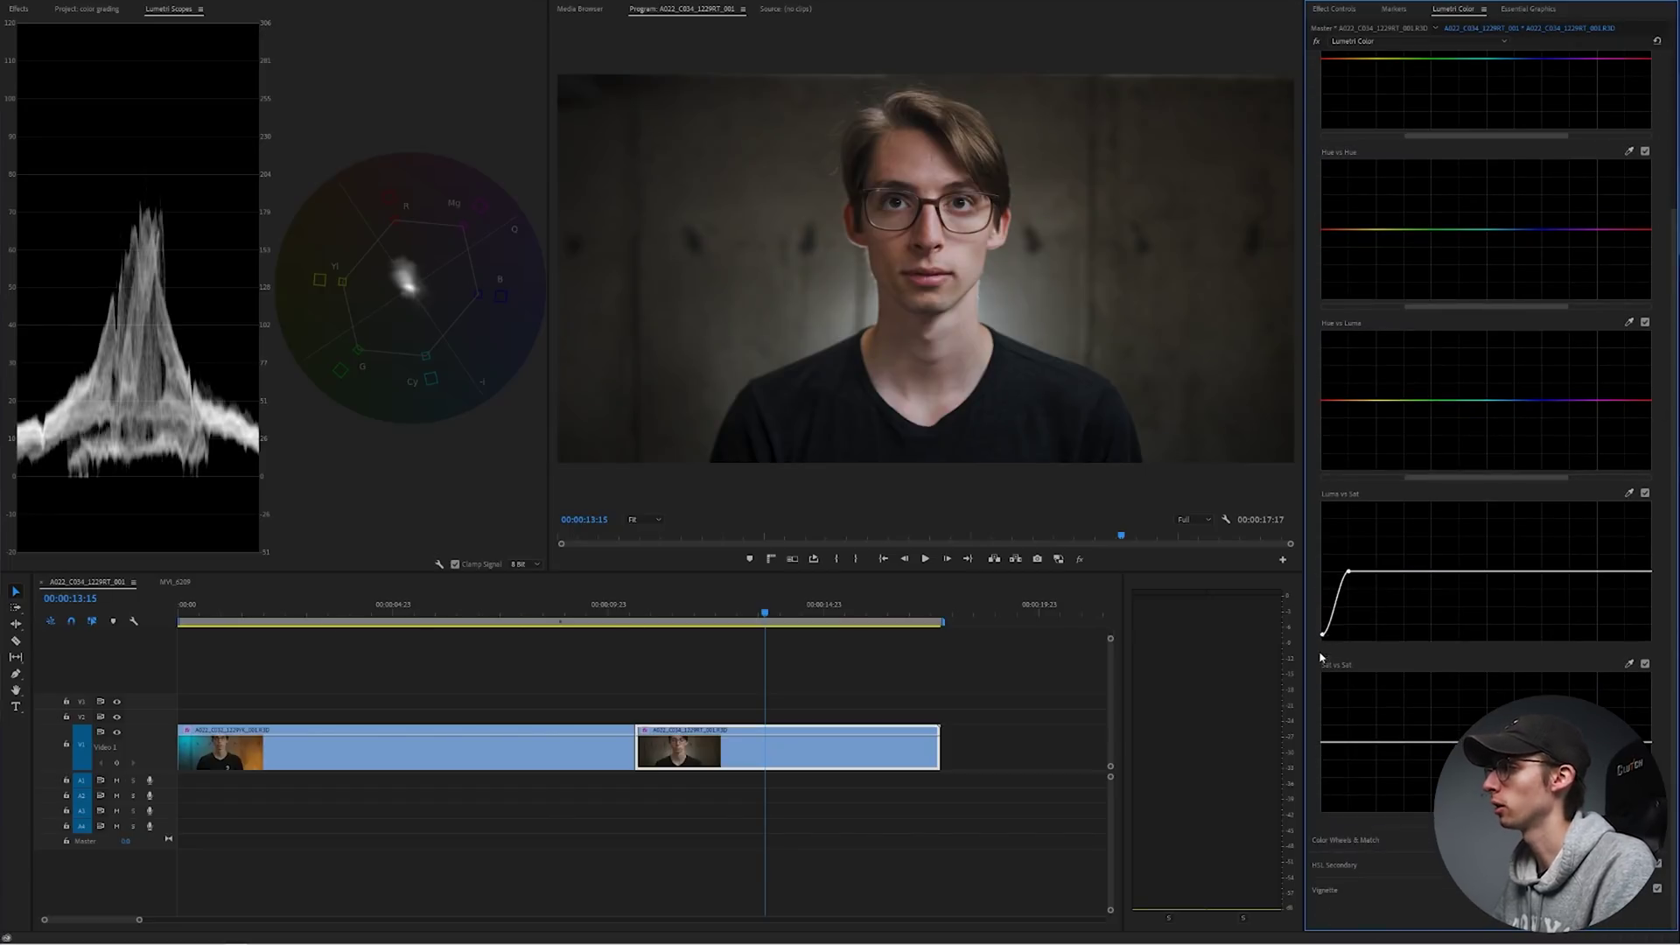
click(1625, 570)
drag(1651, 572, 1652, 640)
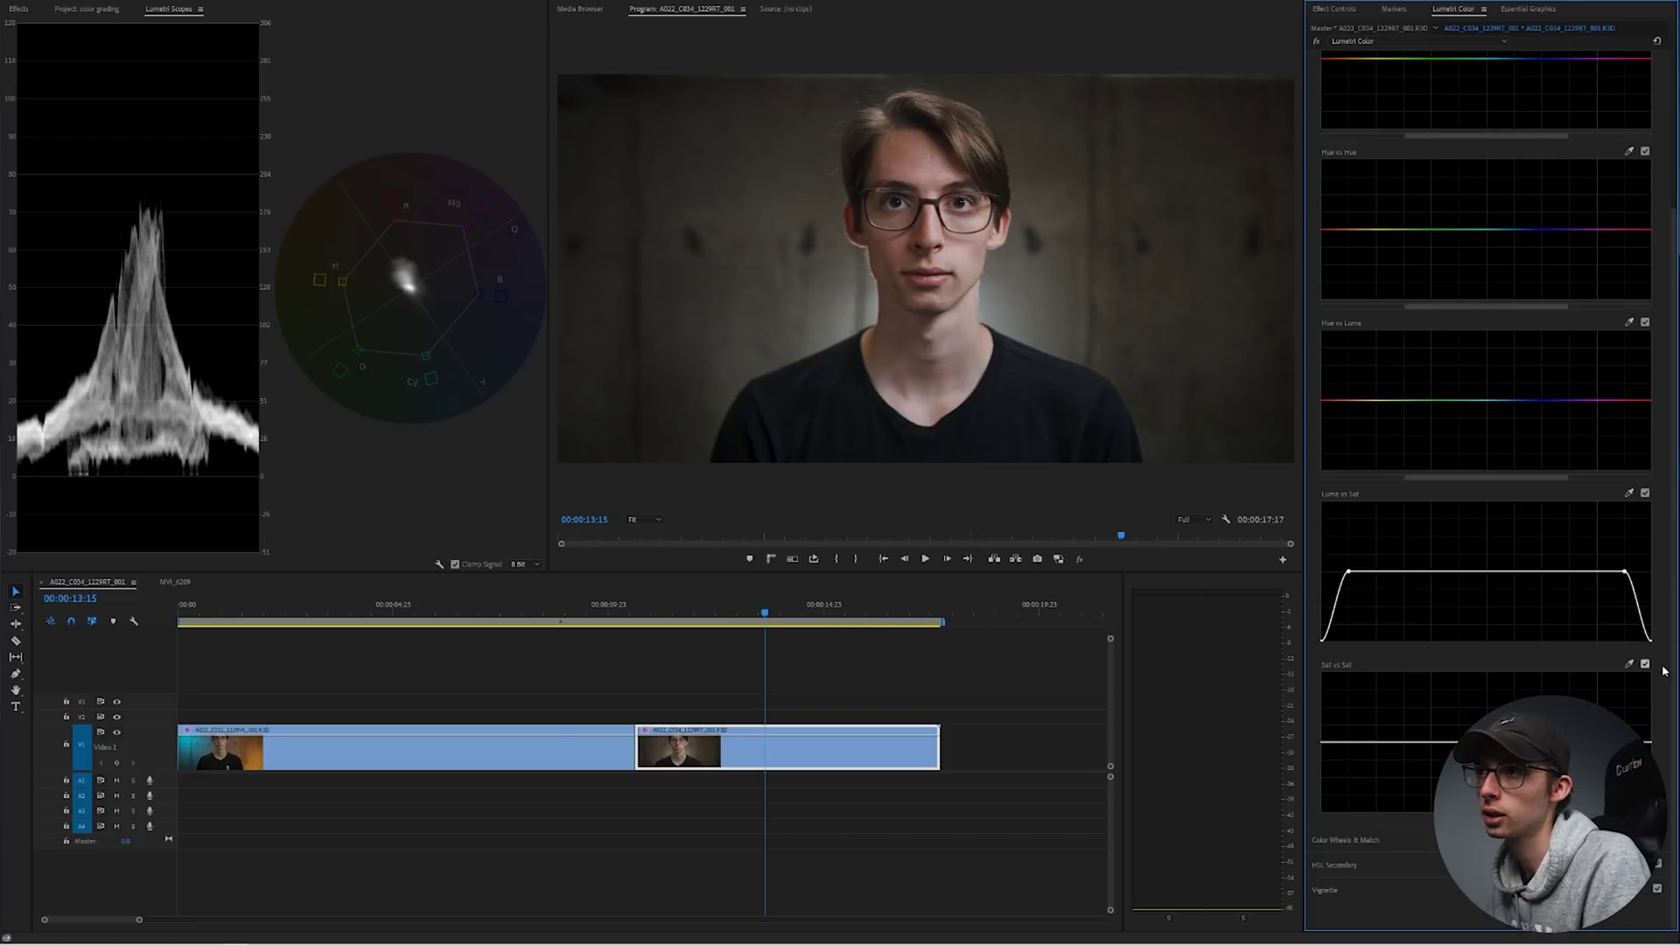
Step: Add a second Lumetri Color effect to the second clip and slightly raise its Exposure
click(1467, 29)
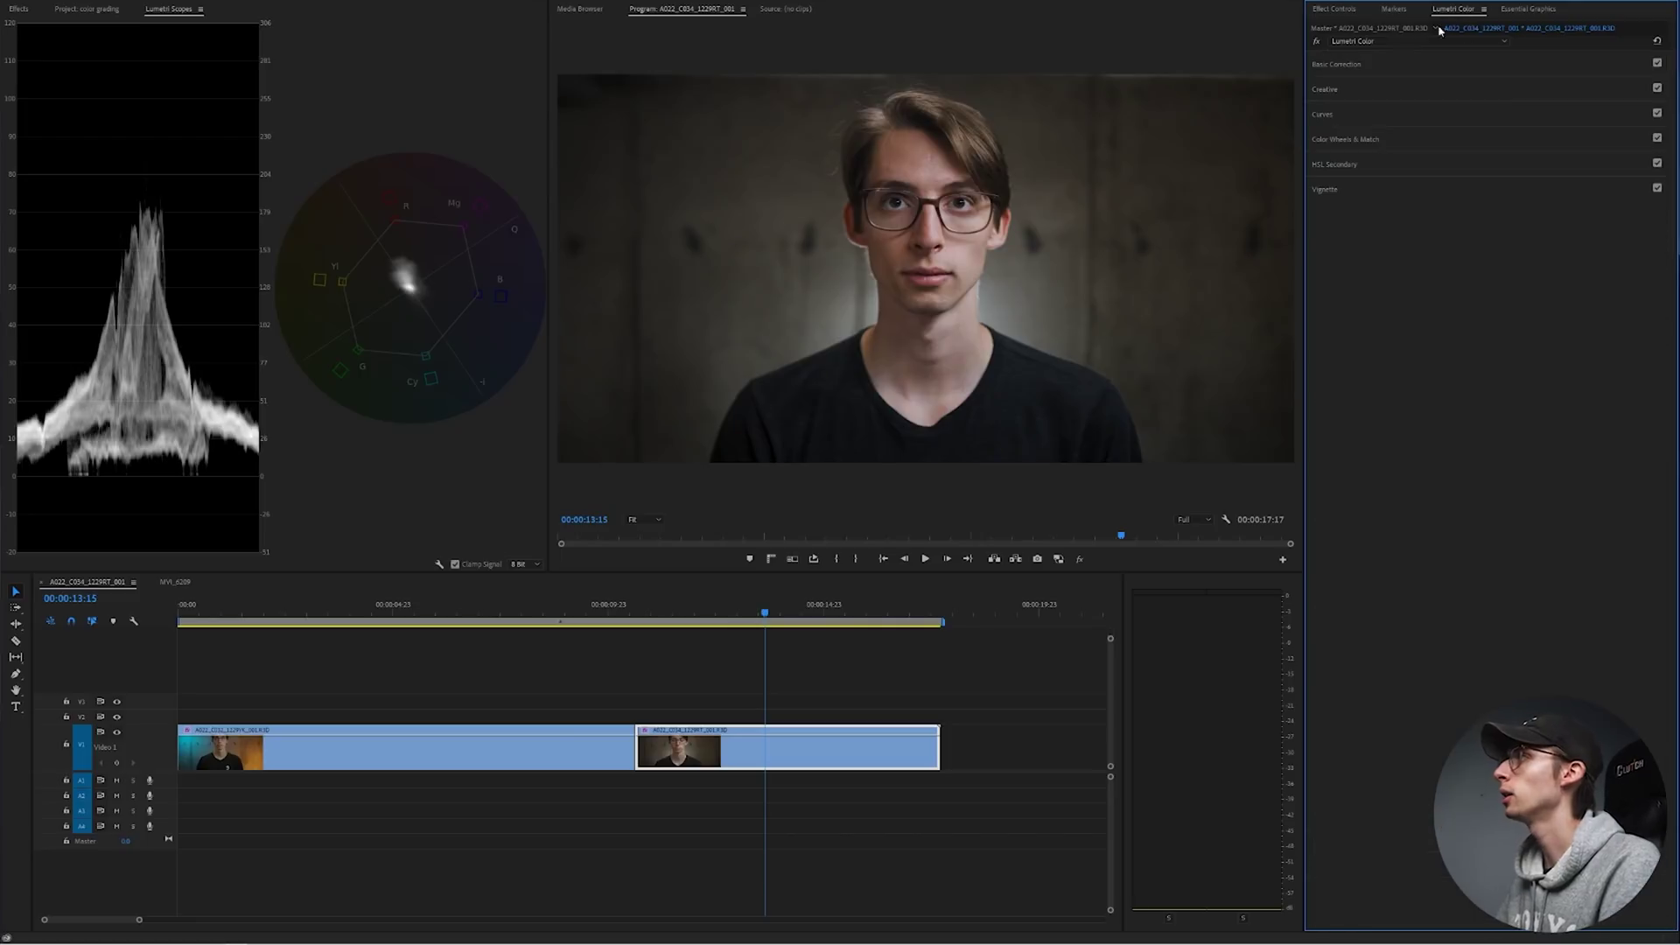
click(1452, 41)
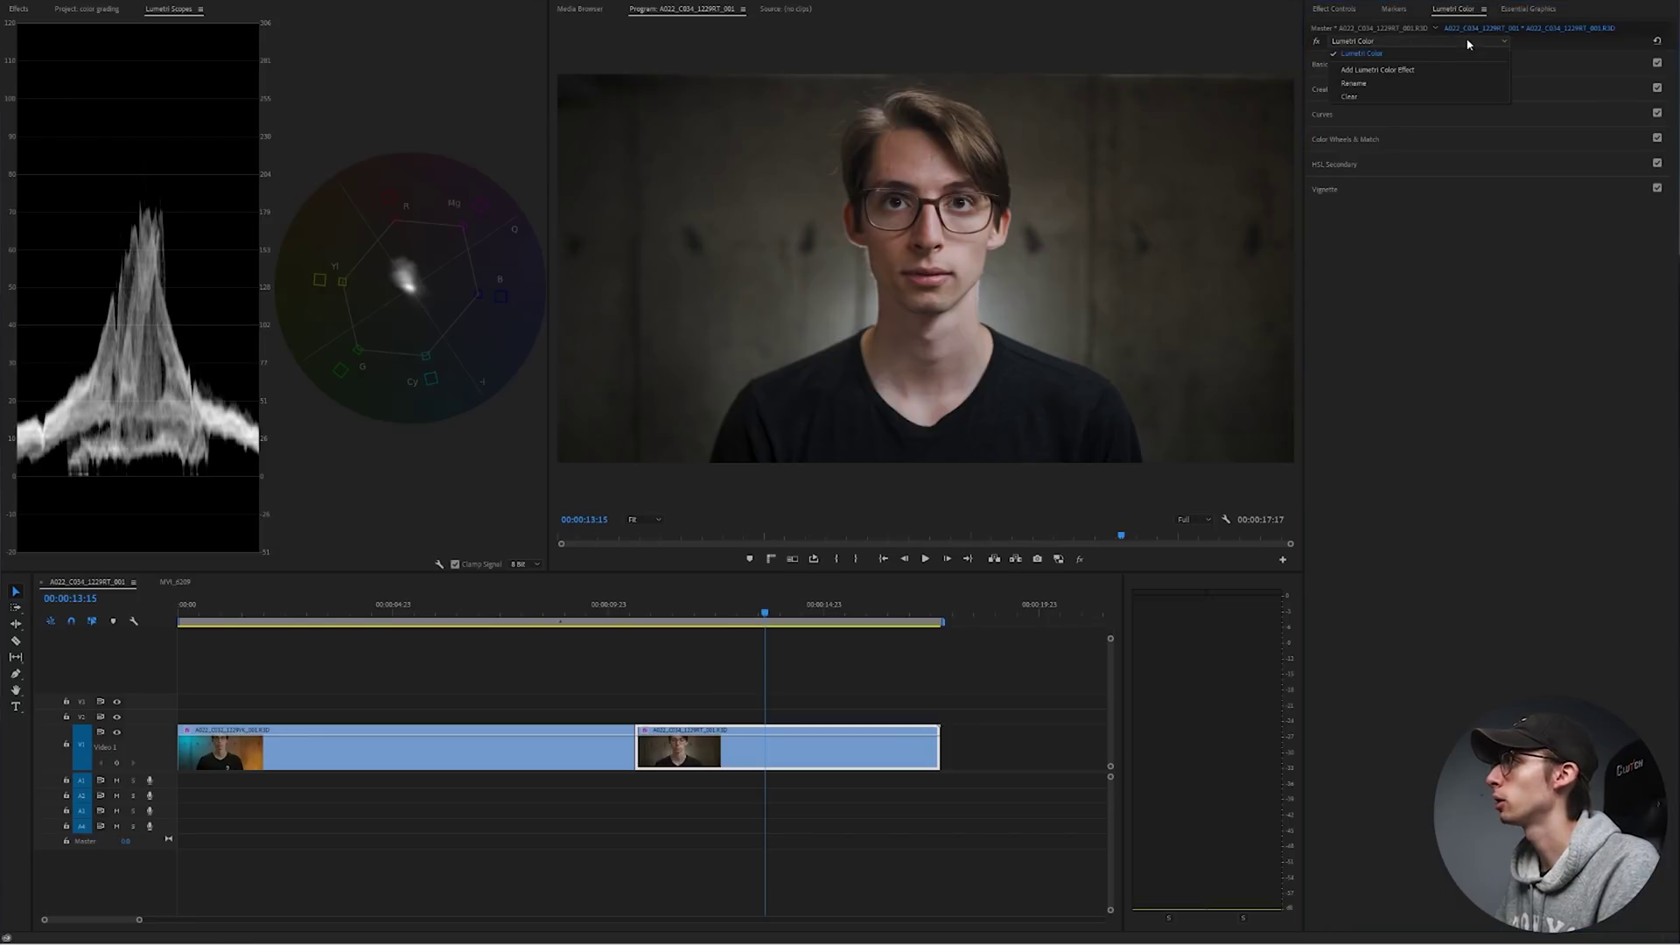
click(1396, 71)
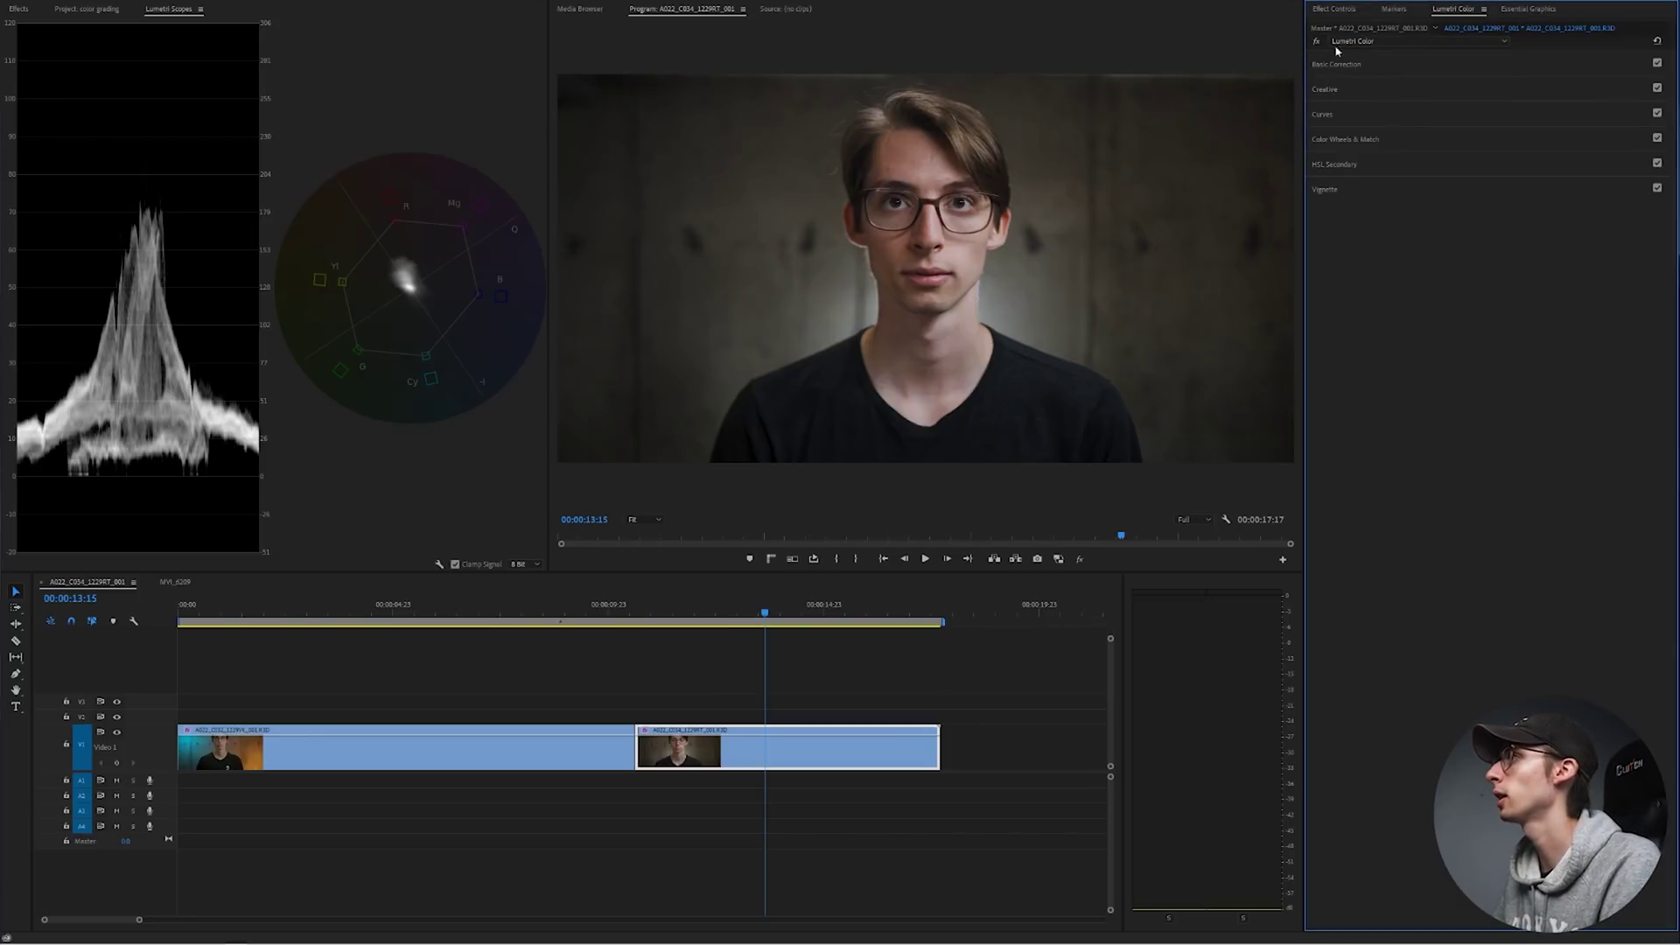
click(1339, 64)
drag(1508, 201, 1522, 201)
Step: Limit the second Lumetri Color effect to a tall elliptical mask around the face and widen the mask's feather
key(shift+5)
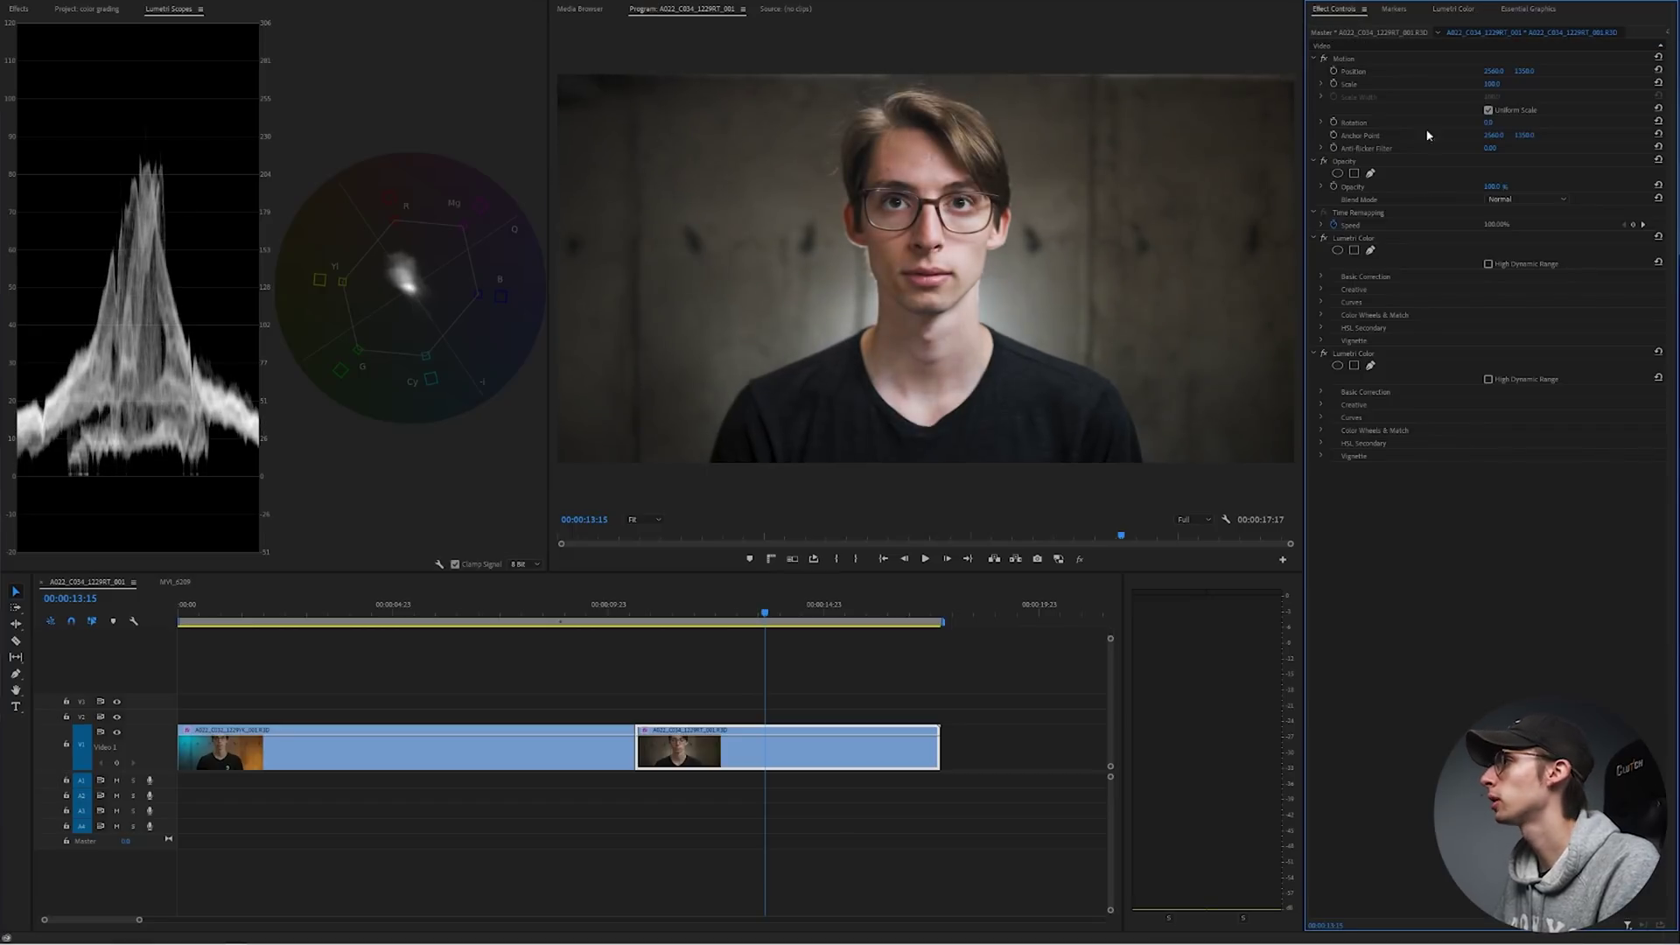
click(1315, 238)
click(1337, 263)
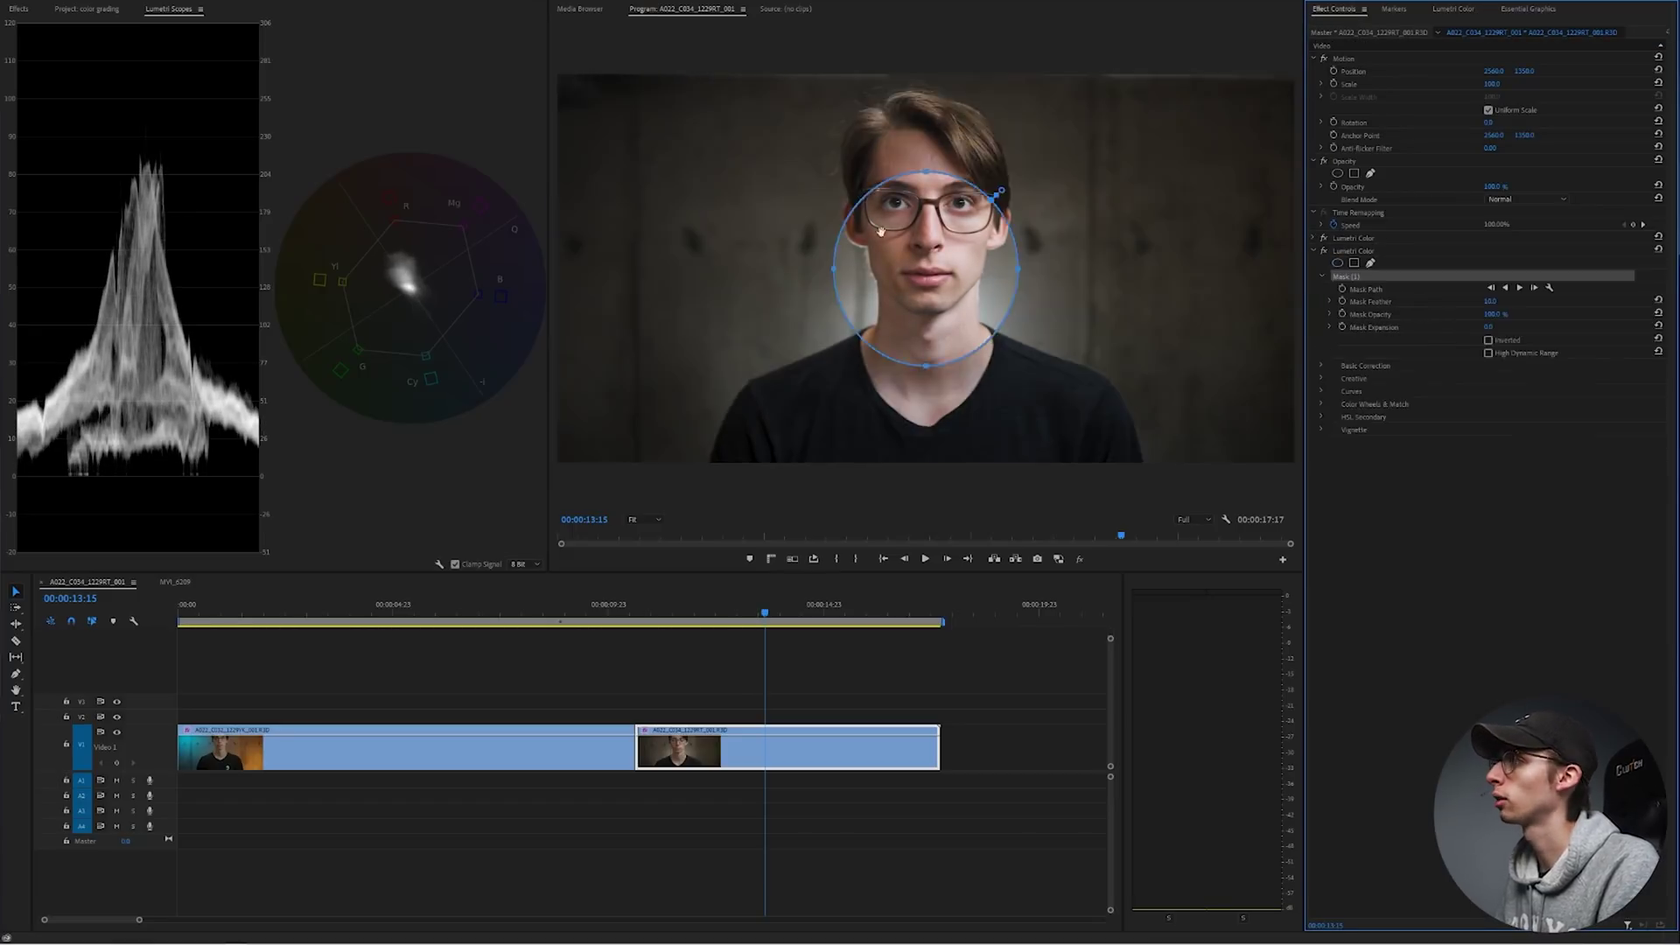
drag(927, 174, 1025, 118)
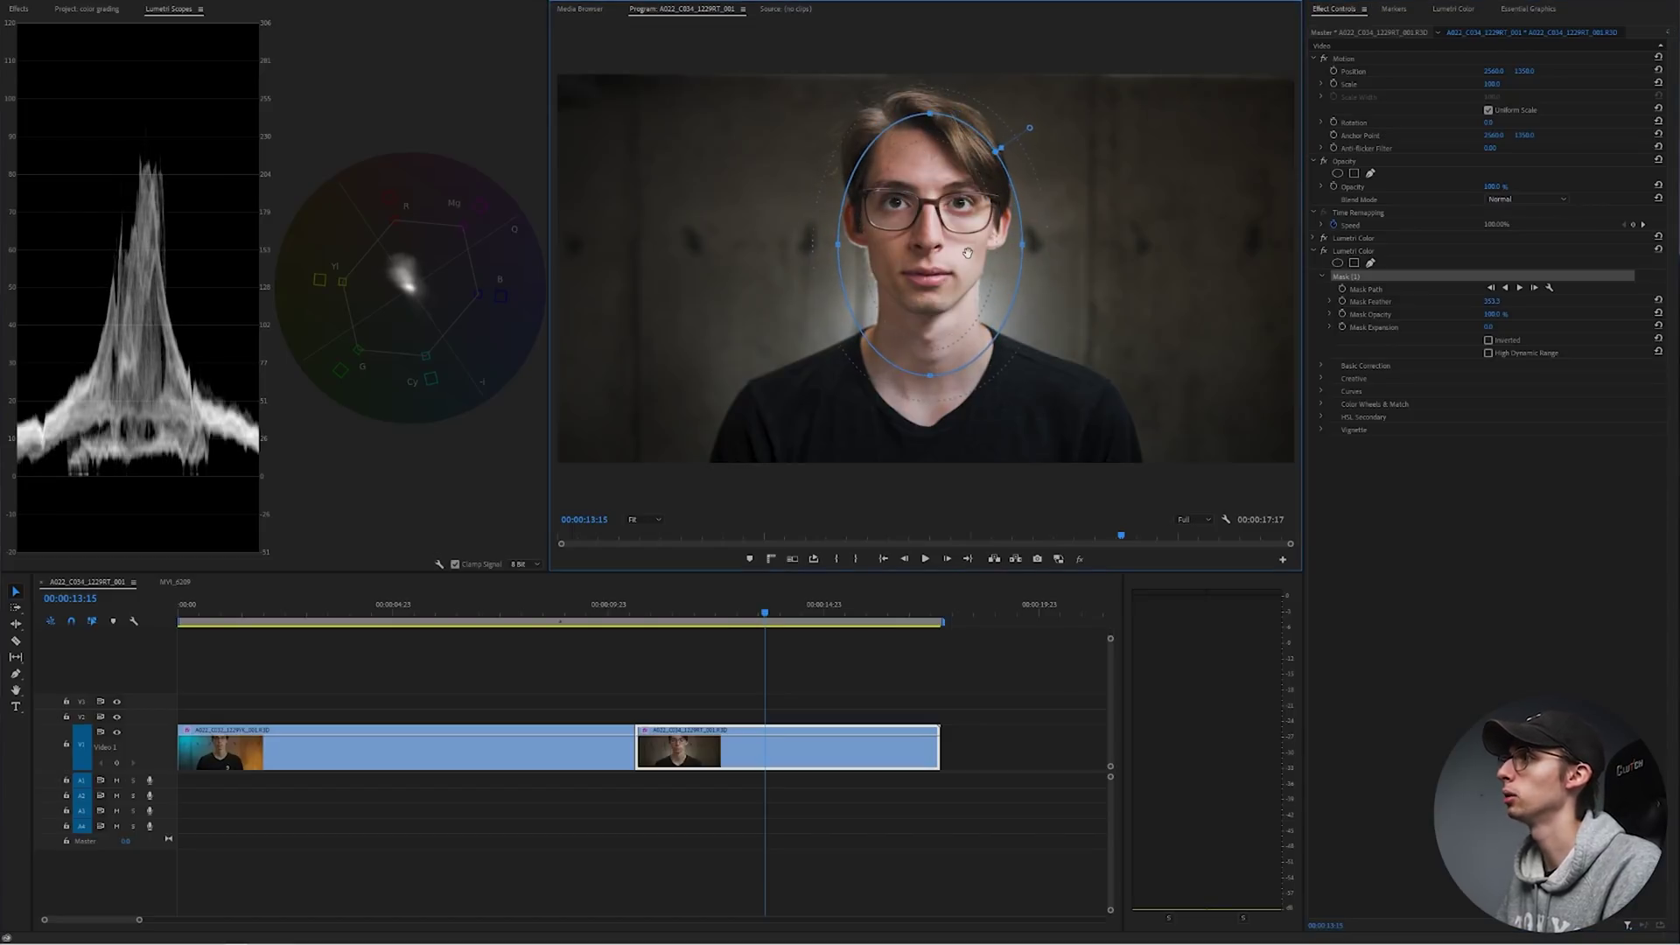
click(1386, 618)
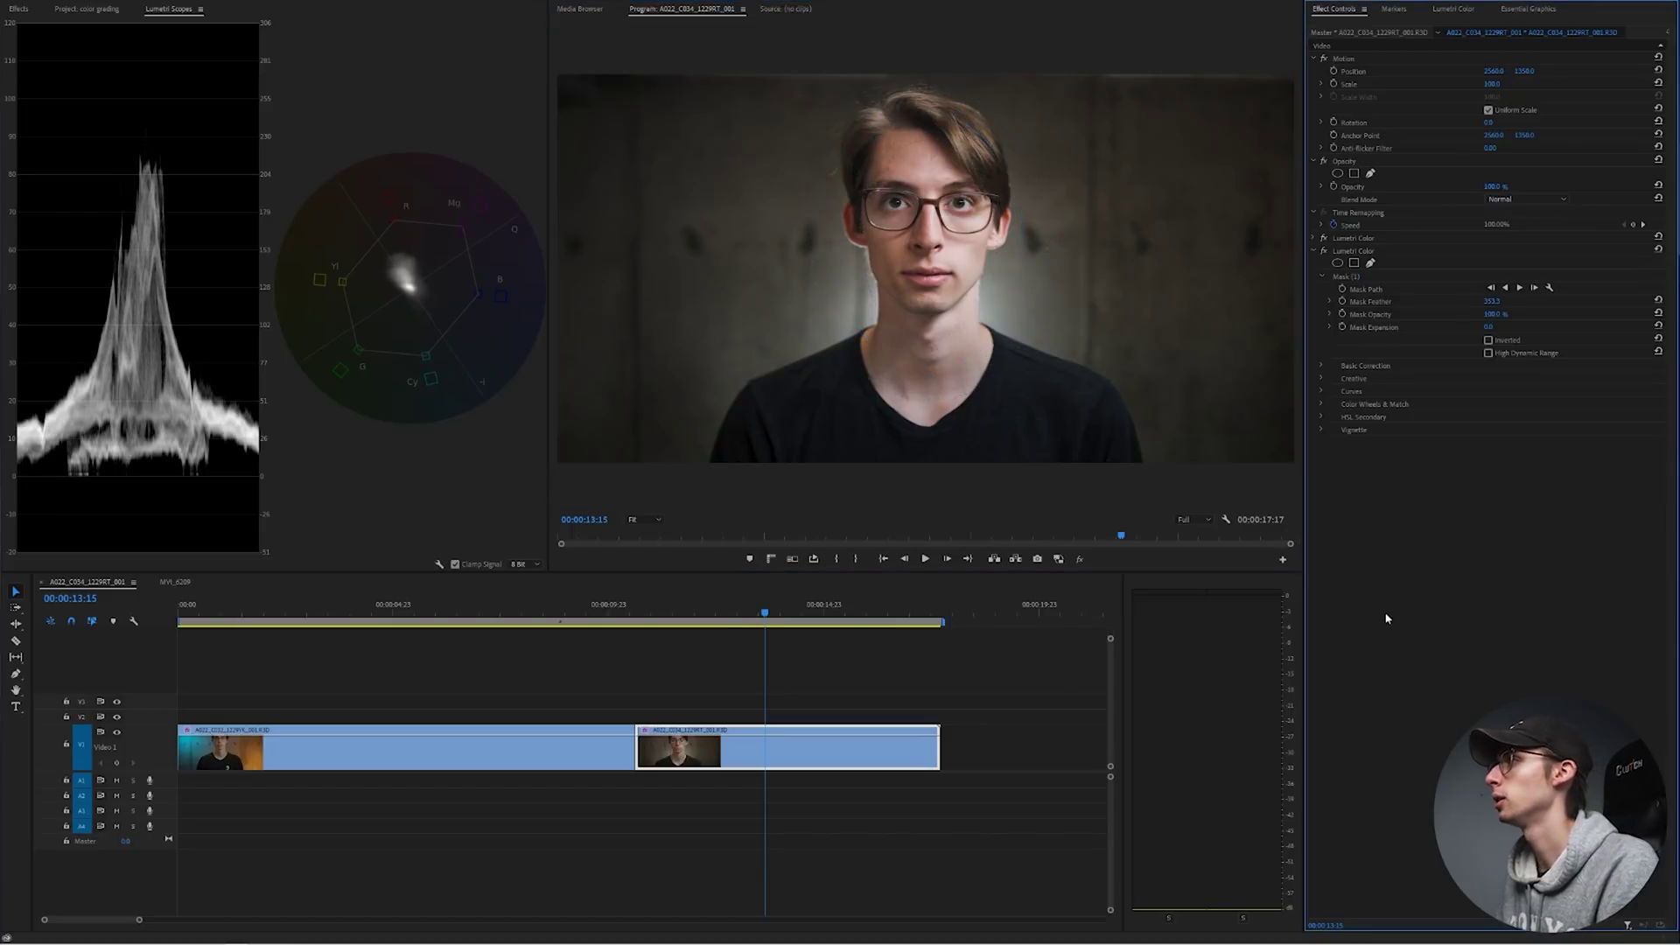
Step: Compare the second clip with the masked Lumetri Color effect off and on
click(1365, 276)
click(764, 612)
click(1655, 272)
click(1325, 251)
click(1325, 251)
click(1325, 251)
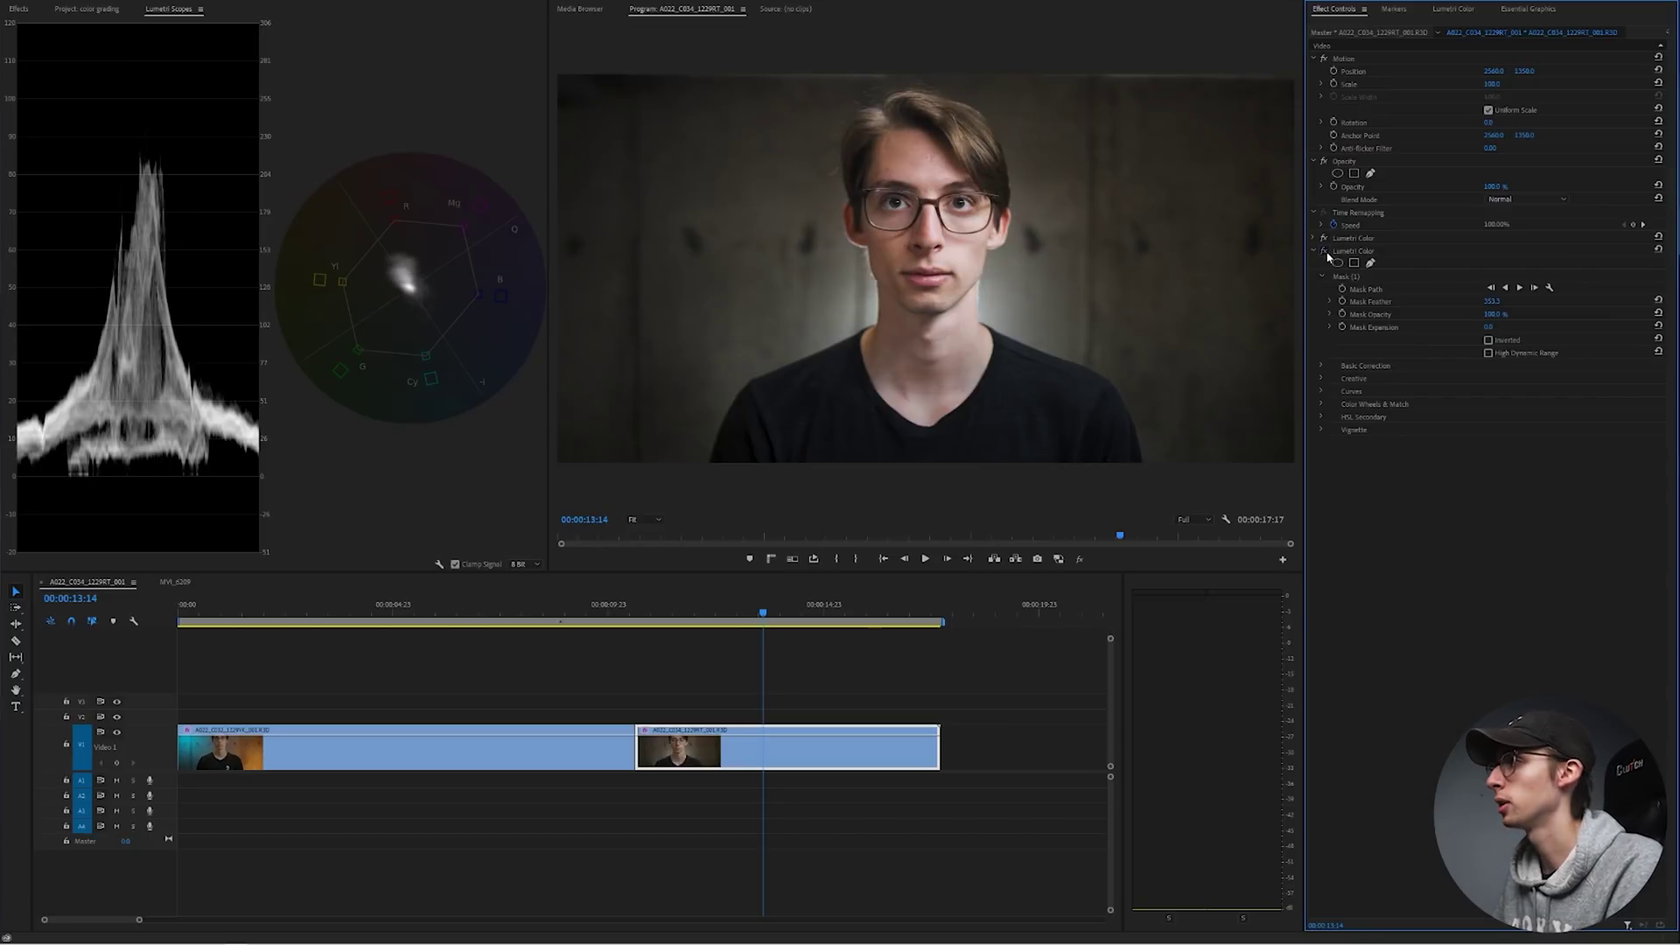
click(1324, 251)
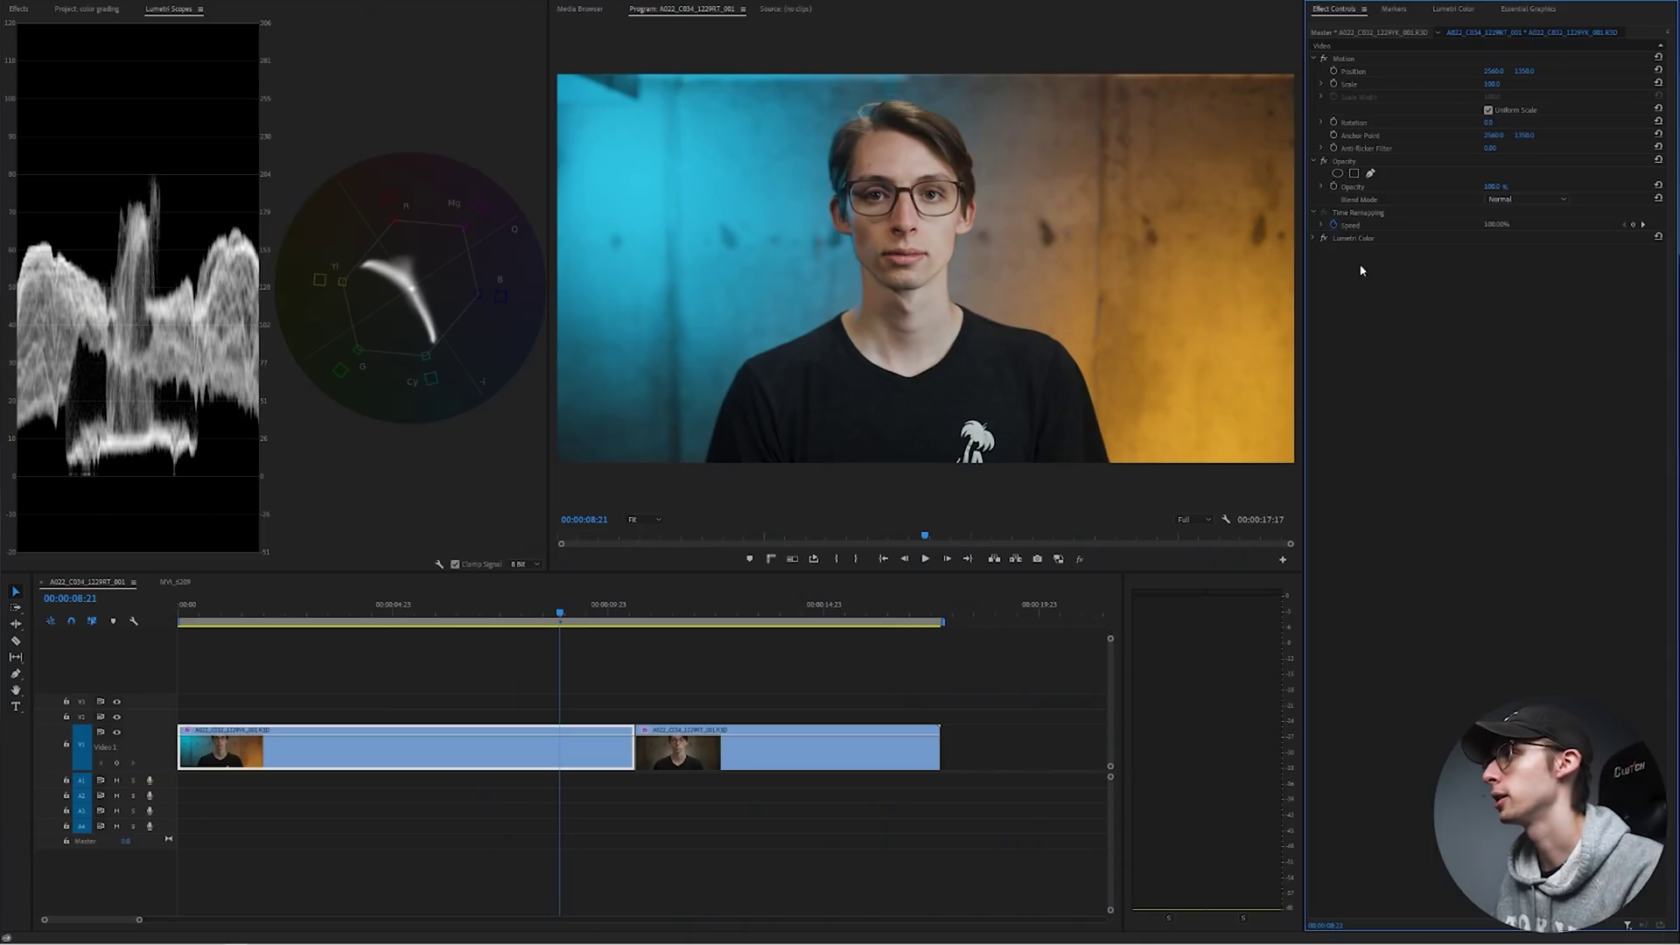
Step: Save the teal-and-orange clip's Lumetri Color effect as a Scale-type preset named Lumetri Color Preset
click(1321, 238)
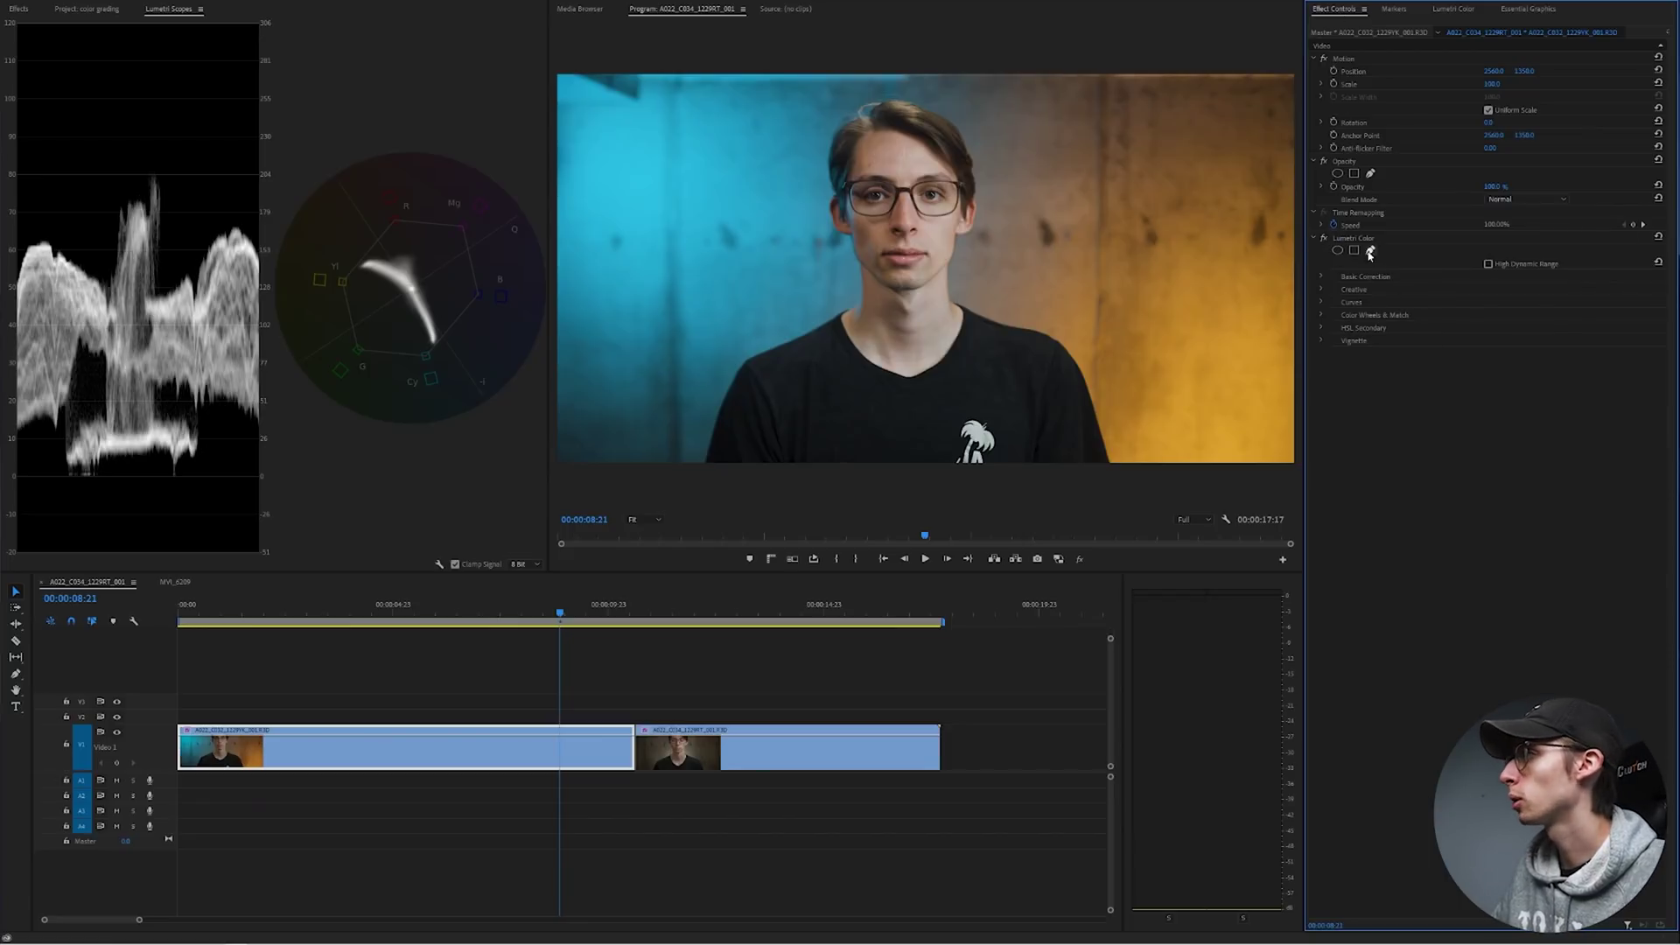
right_click(1359, 238)
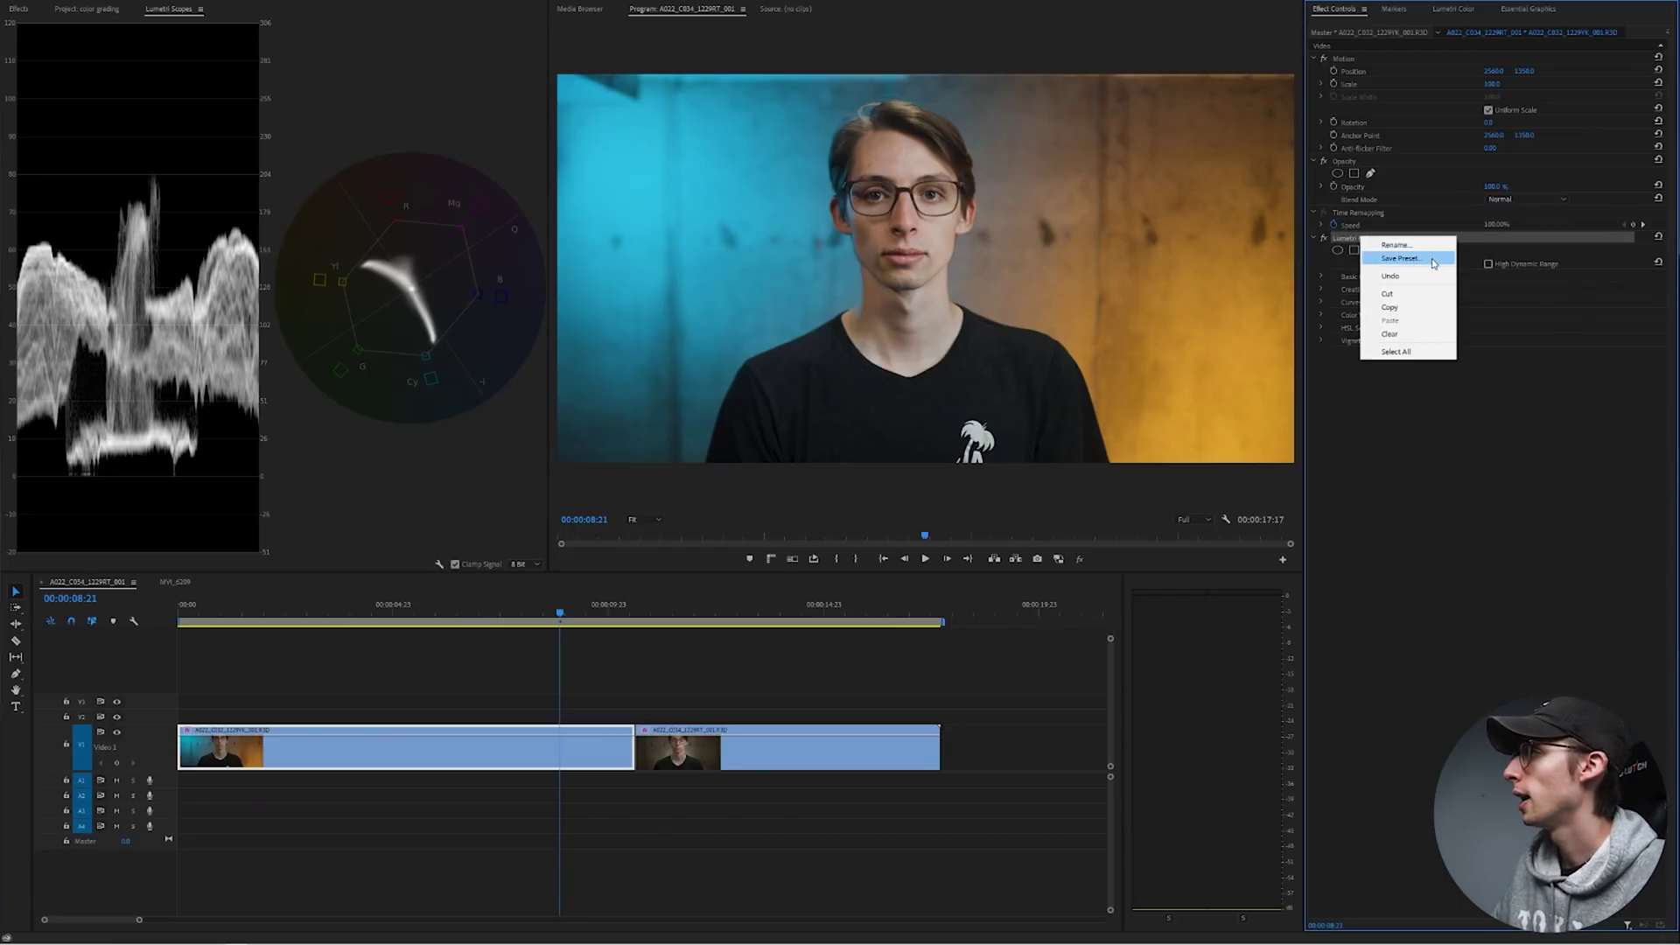
click(1400, 258)
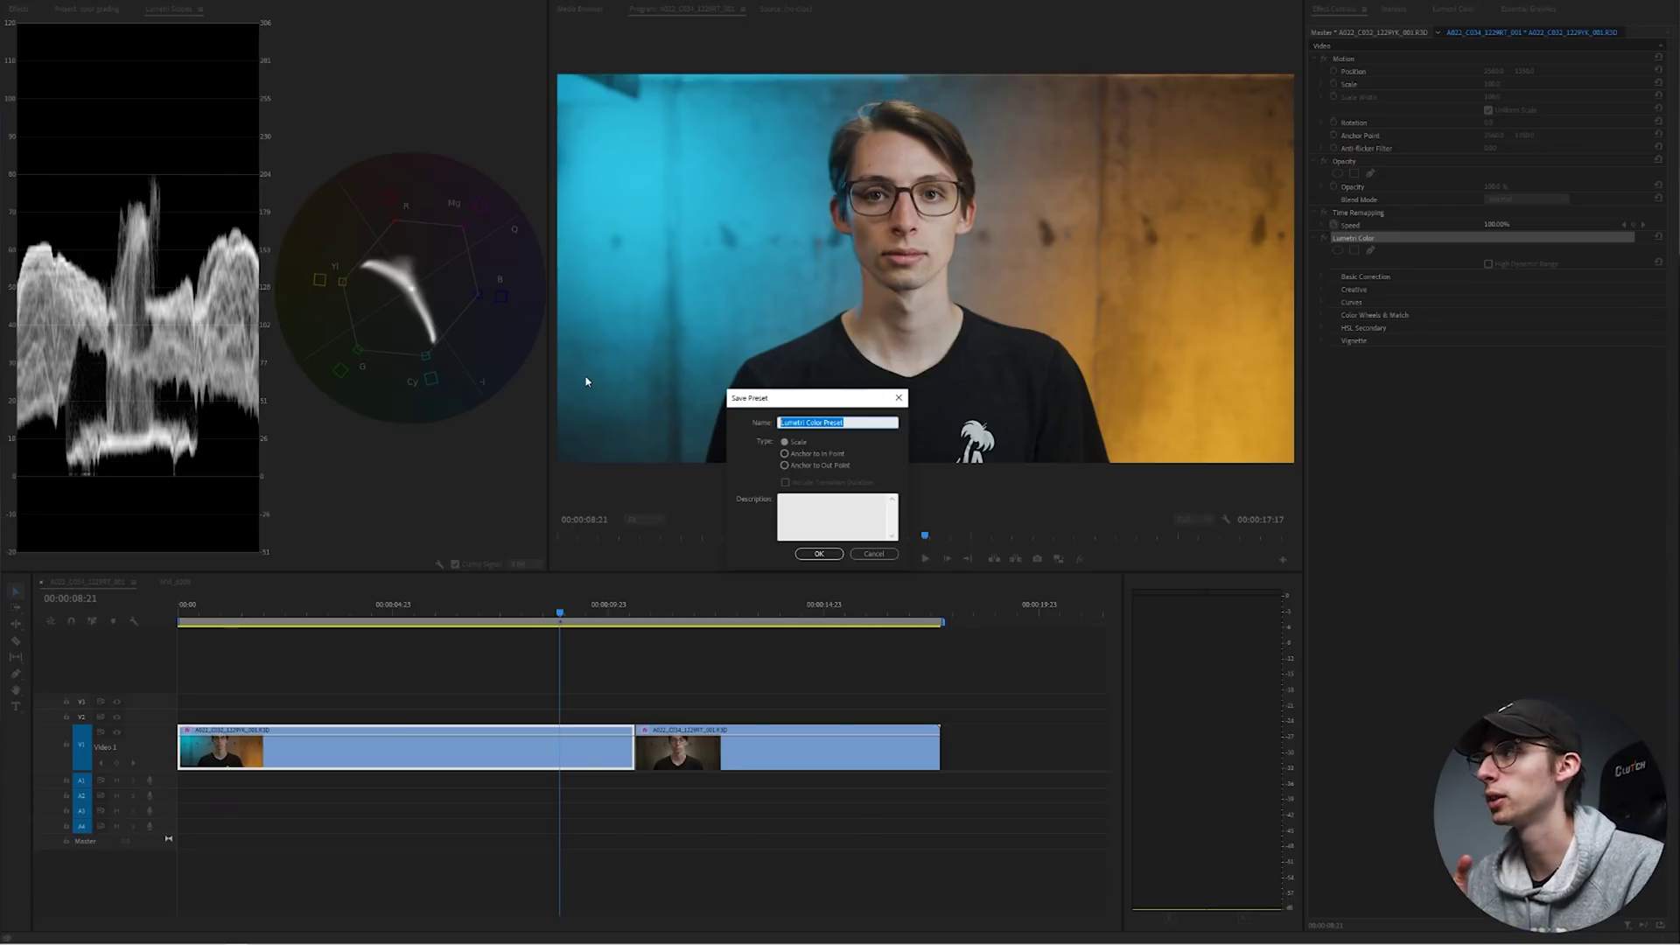
click(819, 553)
Step: Cut the teal-and-orange clip into five segments along the timeline
click(373, 683)
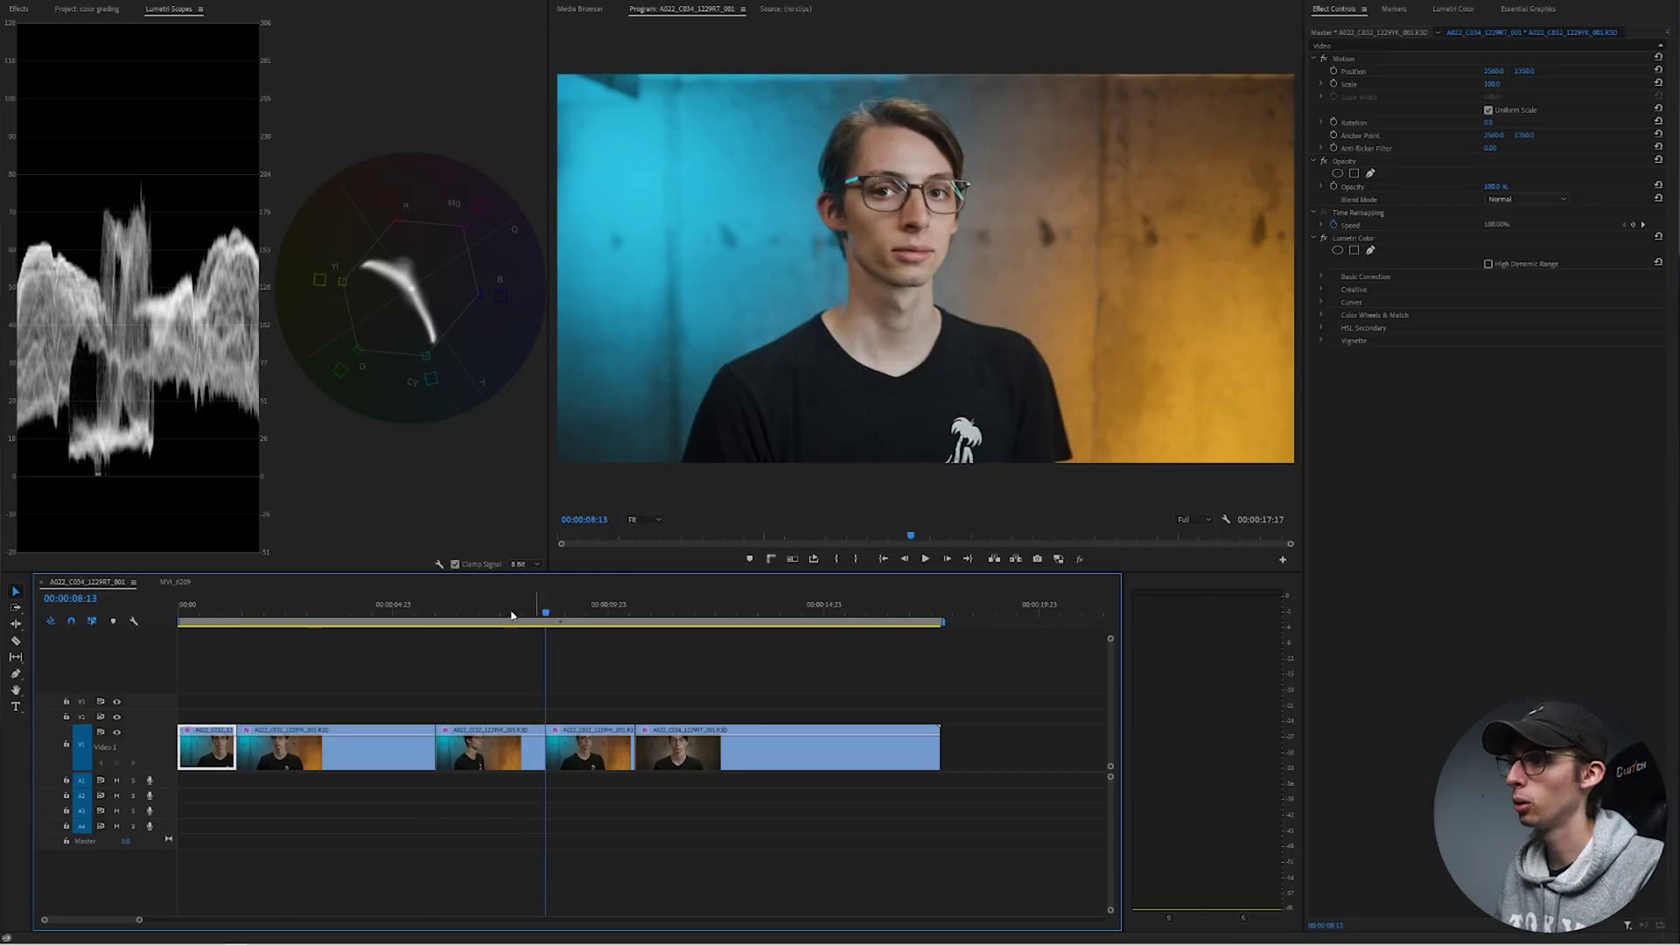
drag(512, 616, 355, 612)
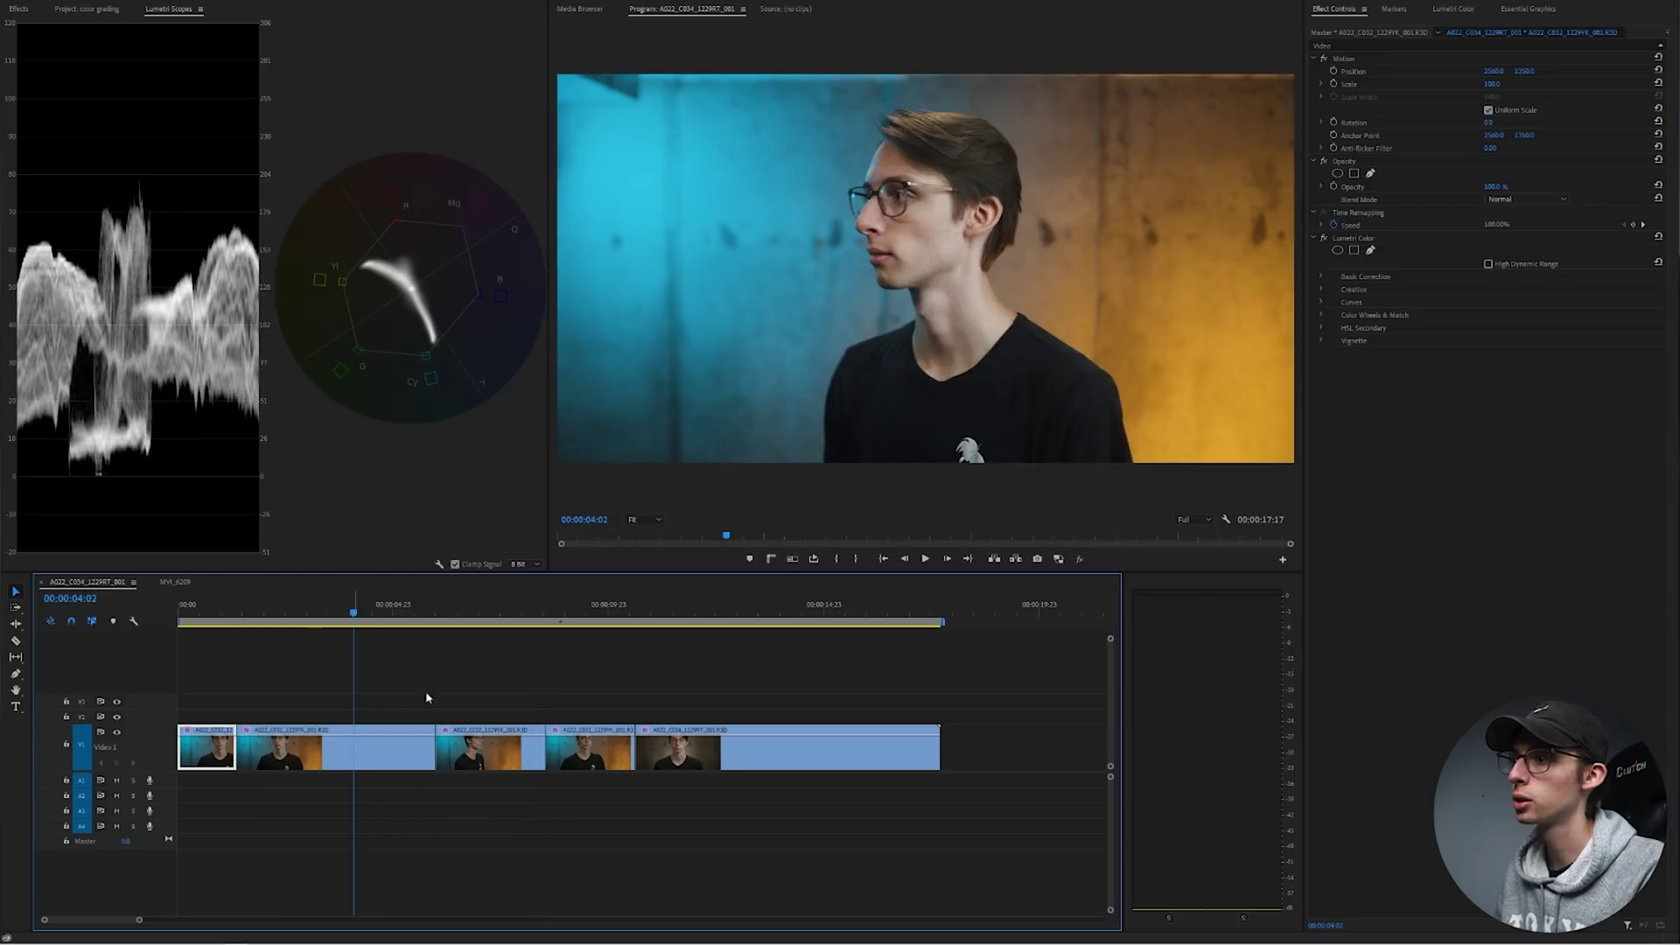
click(423, 694)
key(ctrl+k)
click(576, 606)
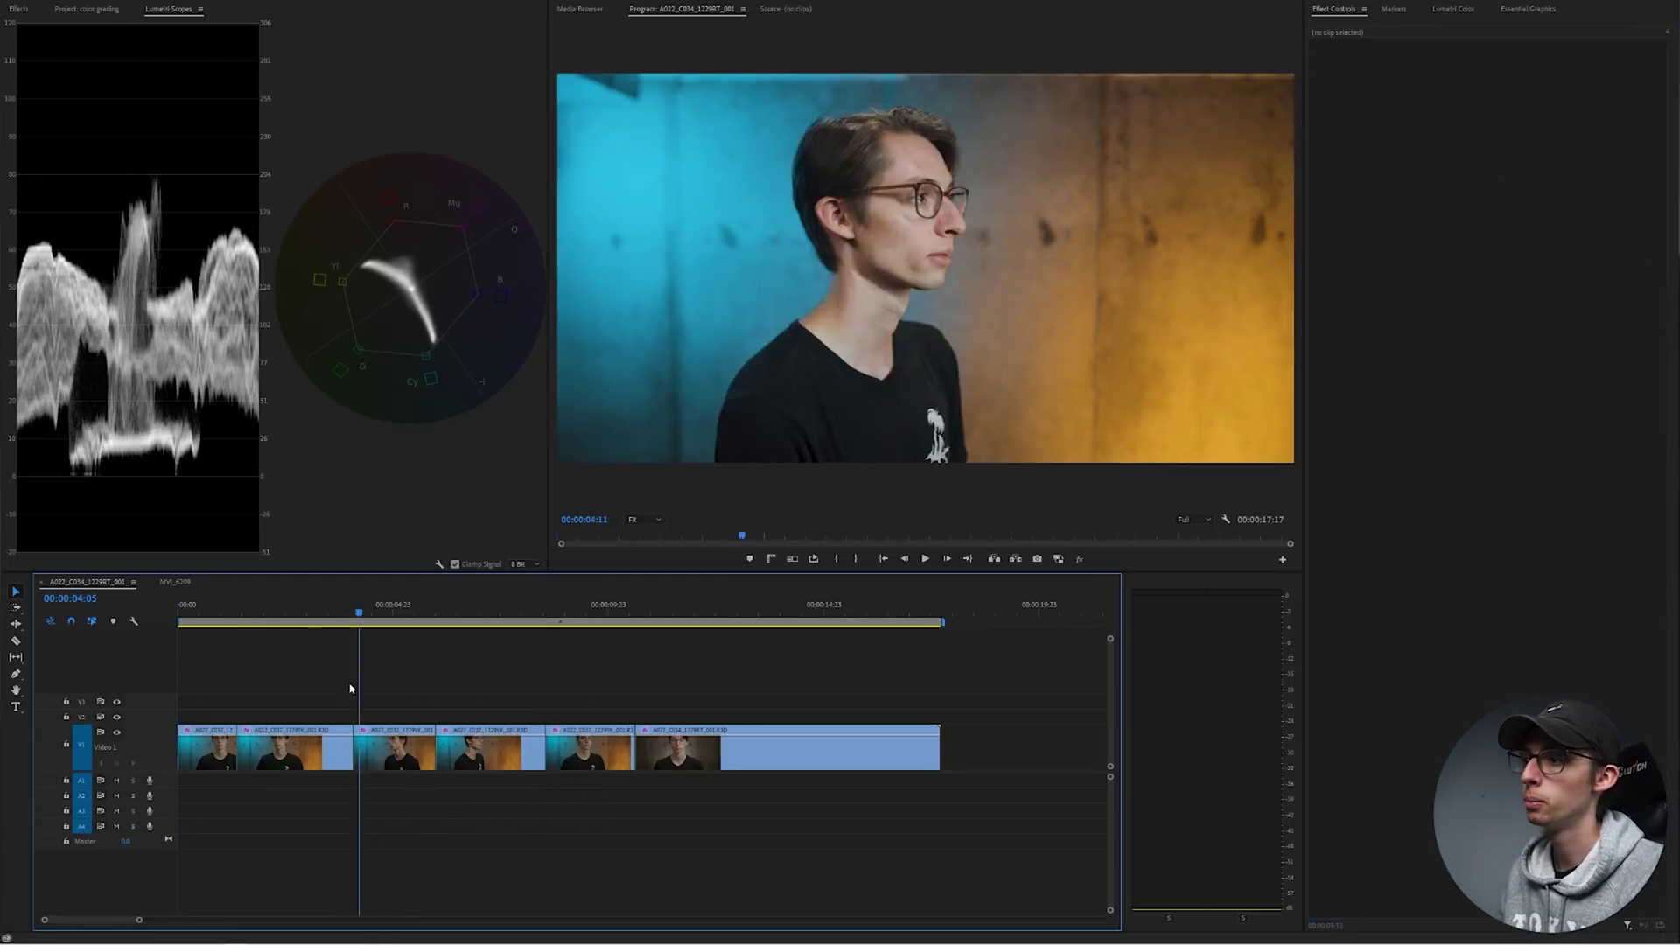
drag(584, 688, 214, 739)
right_click(596, 757)
click(296, 701)
Step: Remove the attributes, including Lumetri Color, from the last four teal-and-orange segments
drag(297, 701, 602, 751)
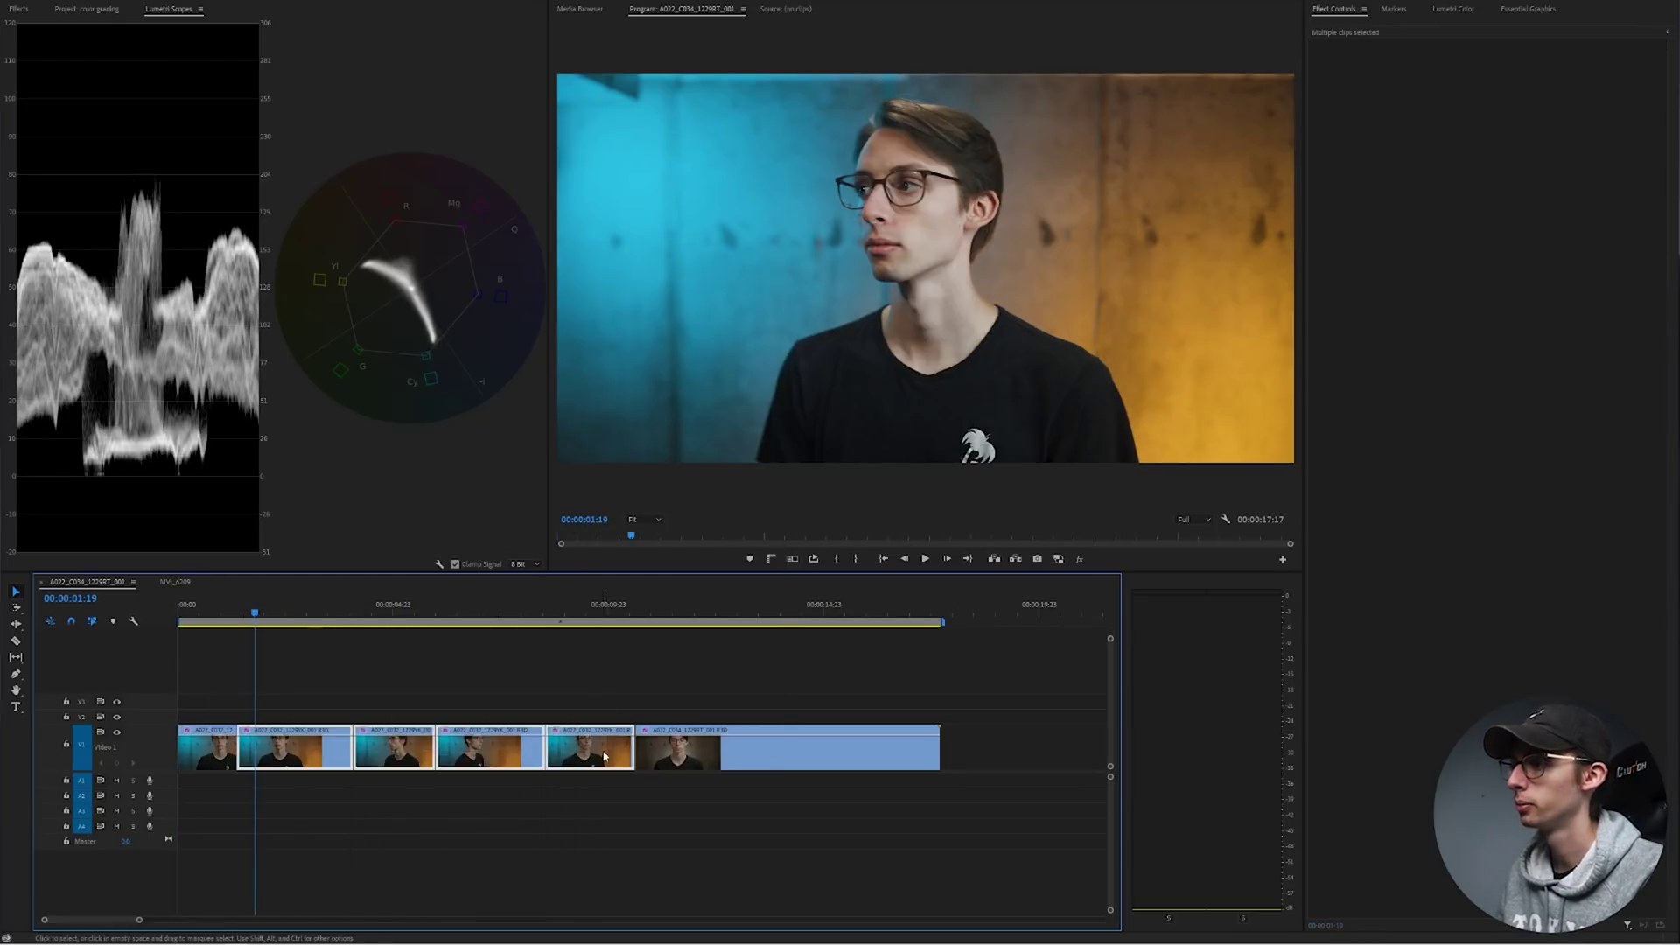
right_click(602, 751)
click(691, 233)
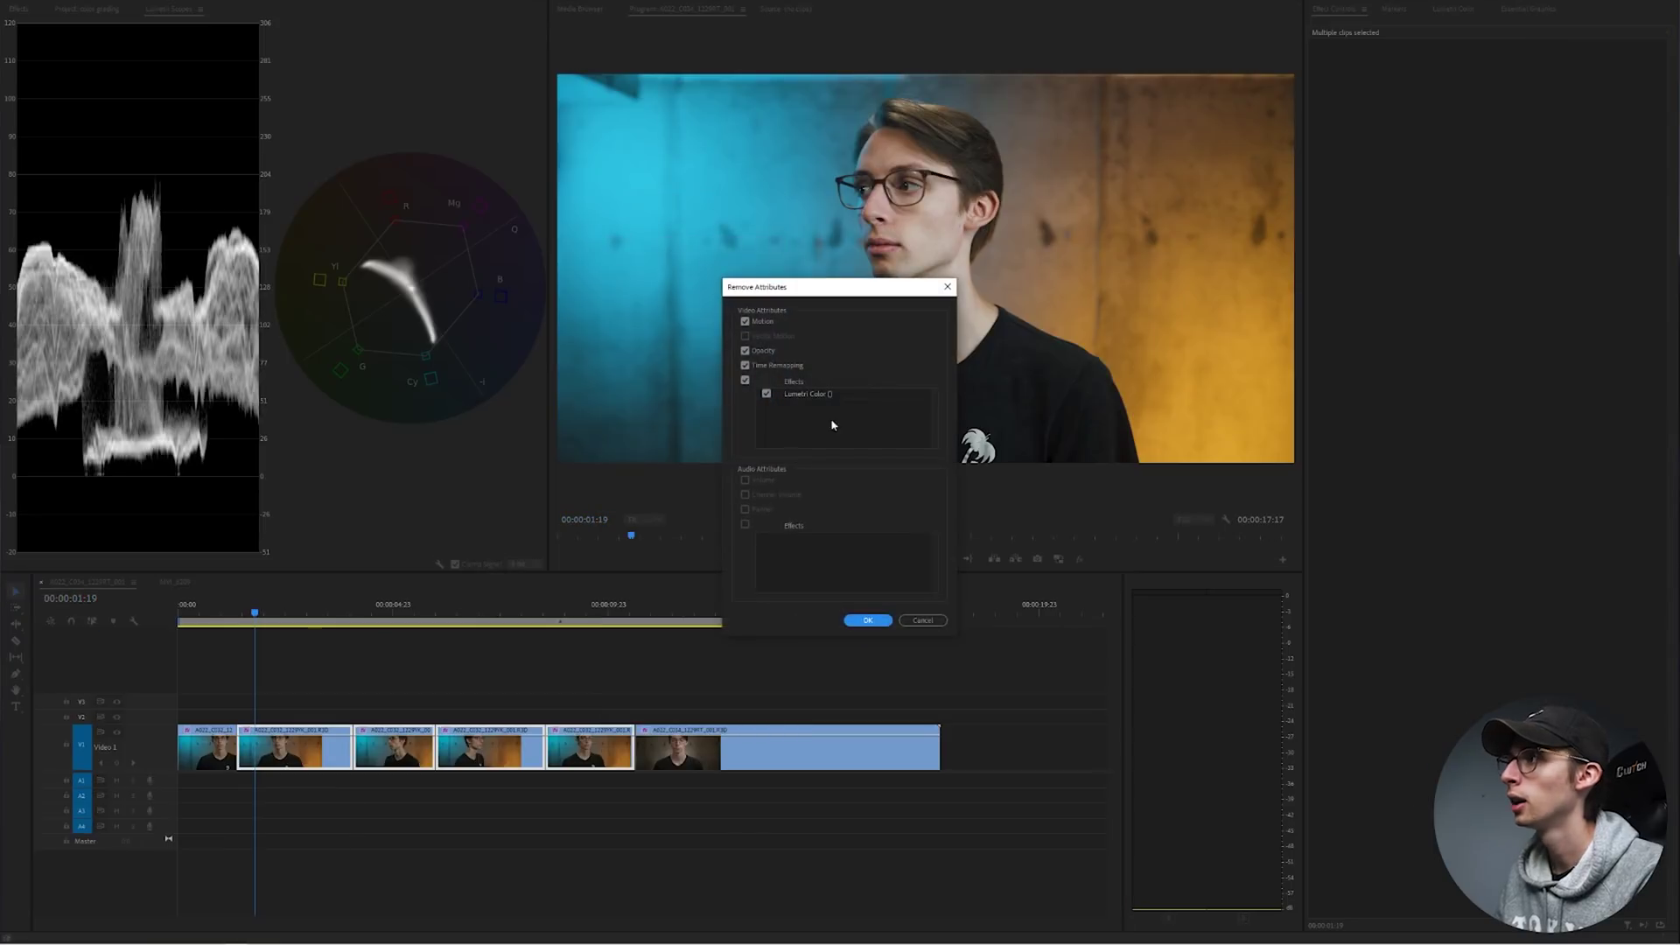
click(868, 621)
Step: Move the Lumetri Color effect from the first teal-and-orange segment to its master clip
click(221, 617)
mouse_move(224, 632)
mouse_down()
mouse_move(207, 627)
mouse_move(589, 627)
mouse_move(201, 634)
mouse_up()
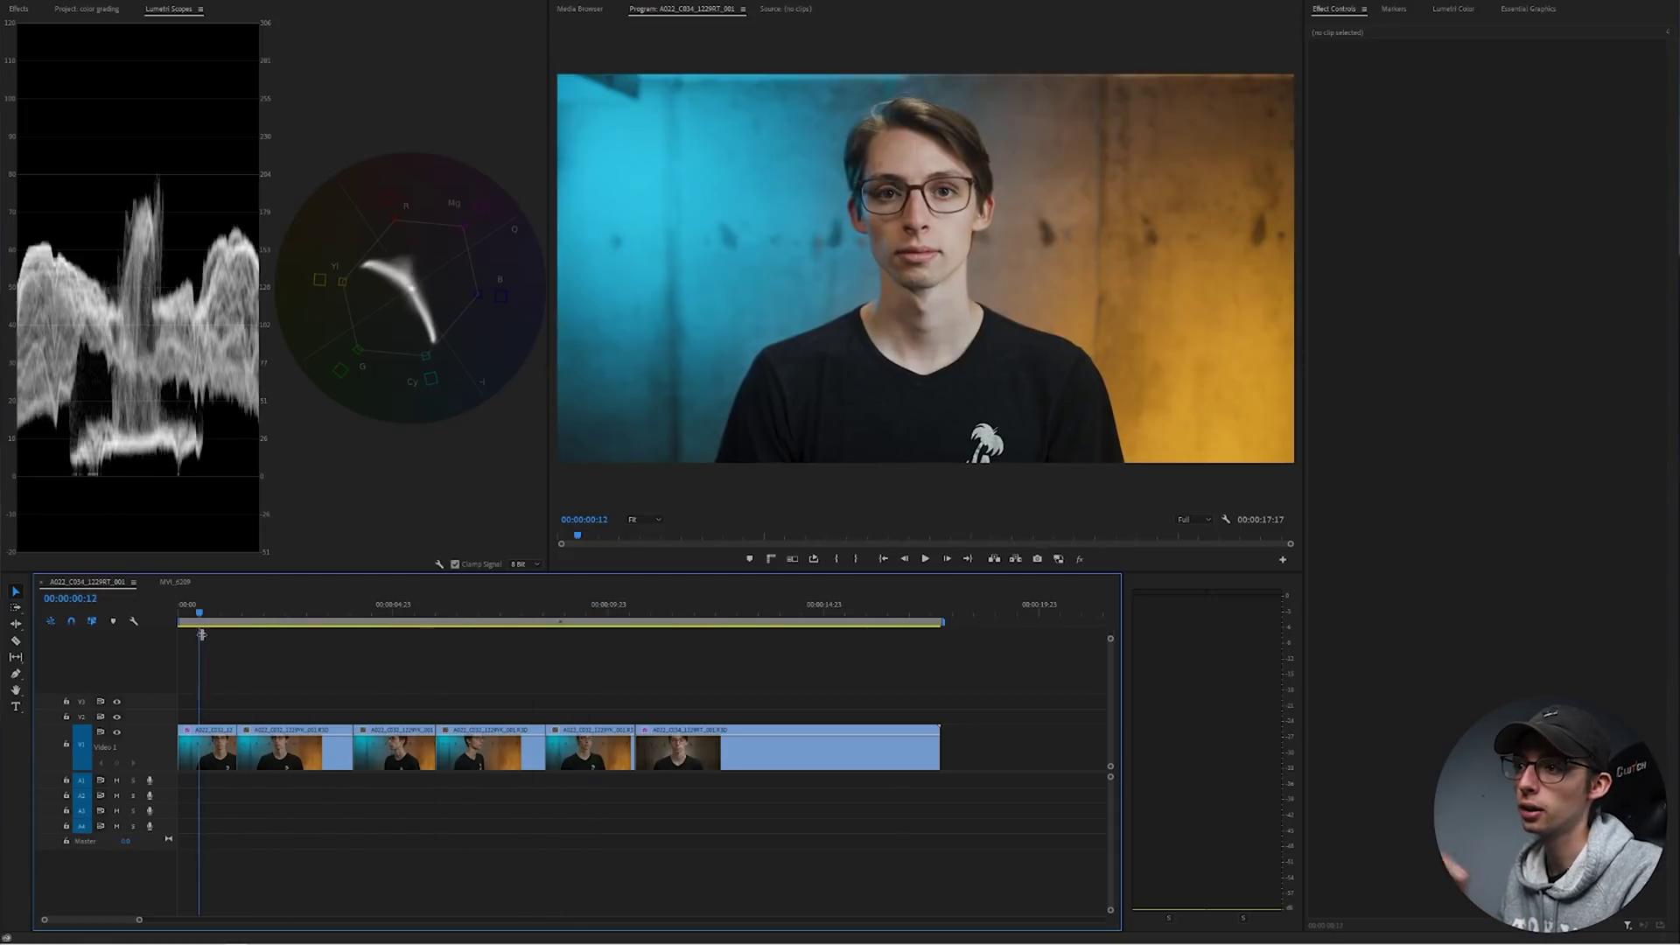
click(201, 748)
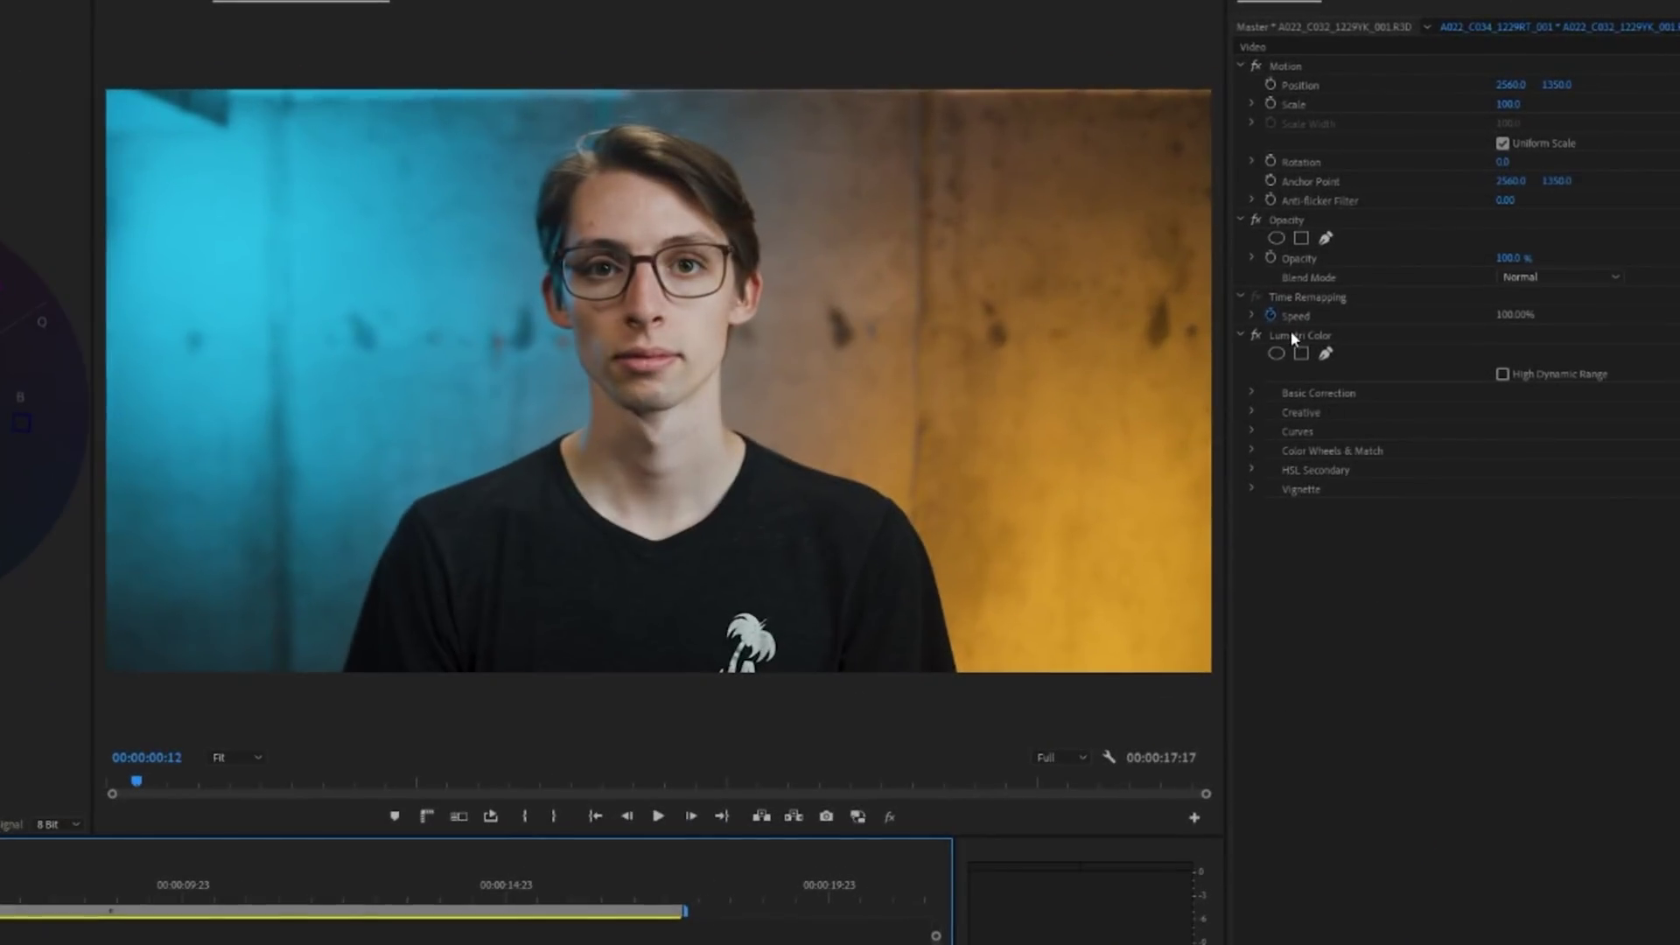
click(1292, 336)
key(Delete)
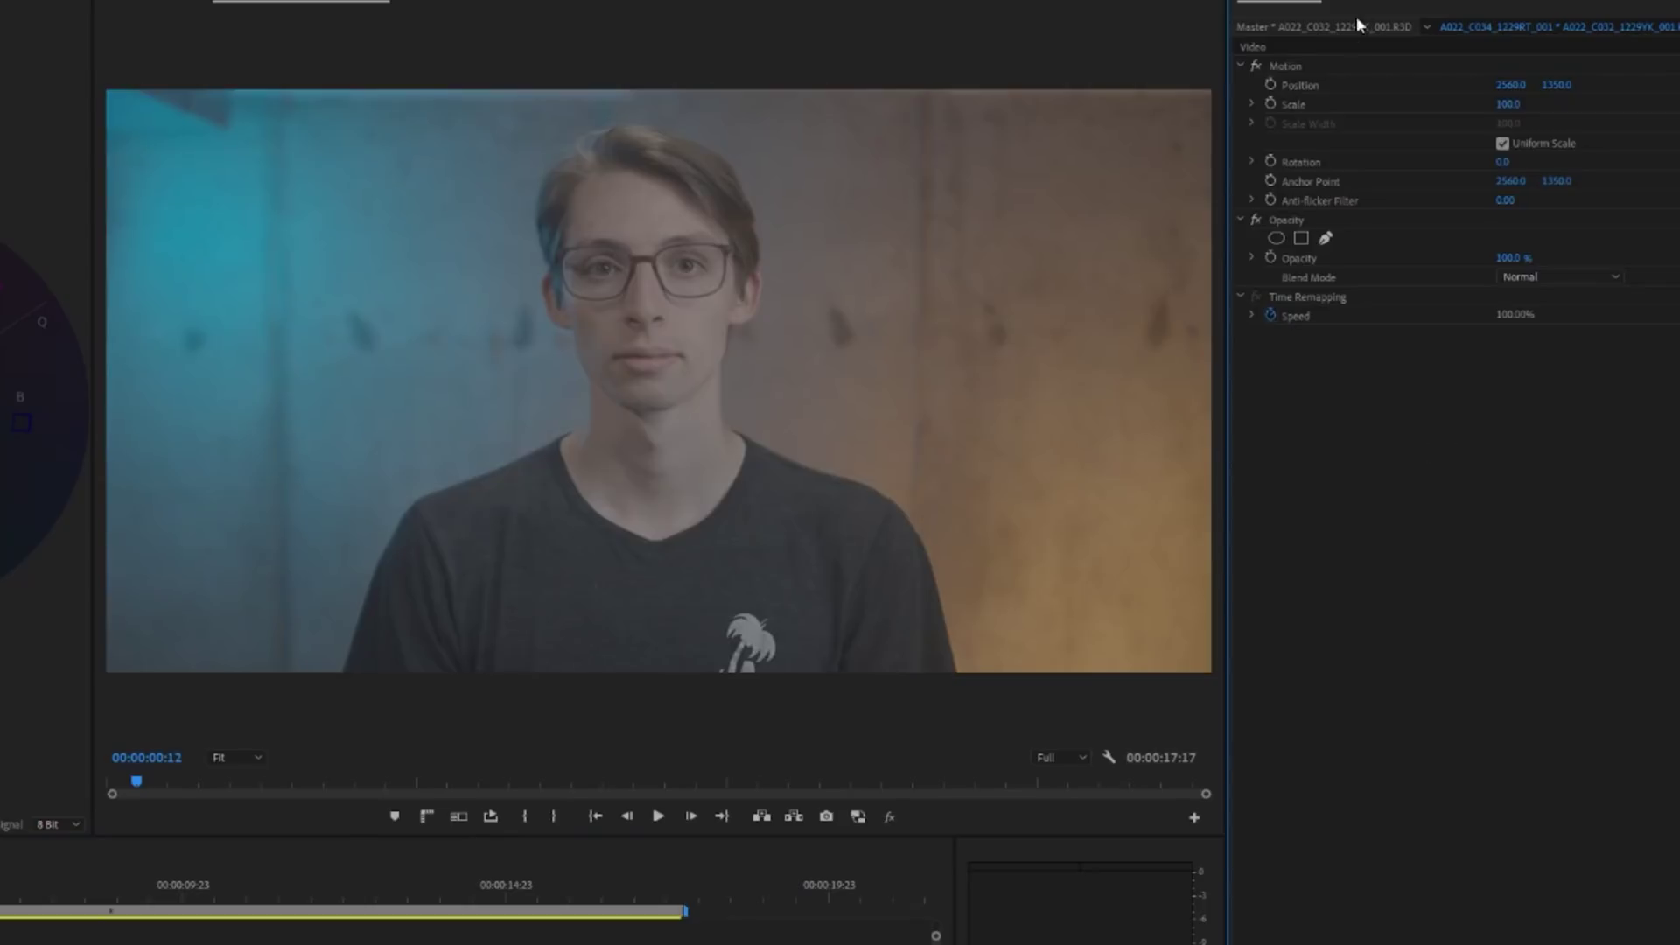
click(1348, 26)
click(1242, 67)
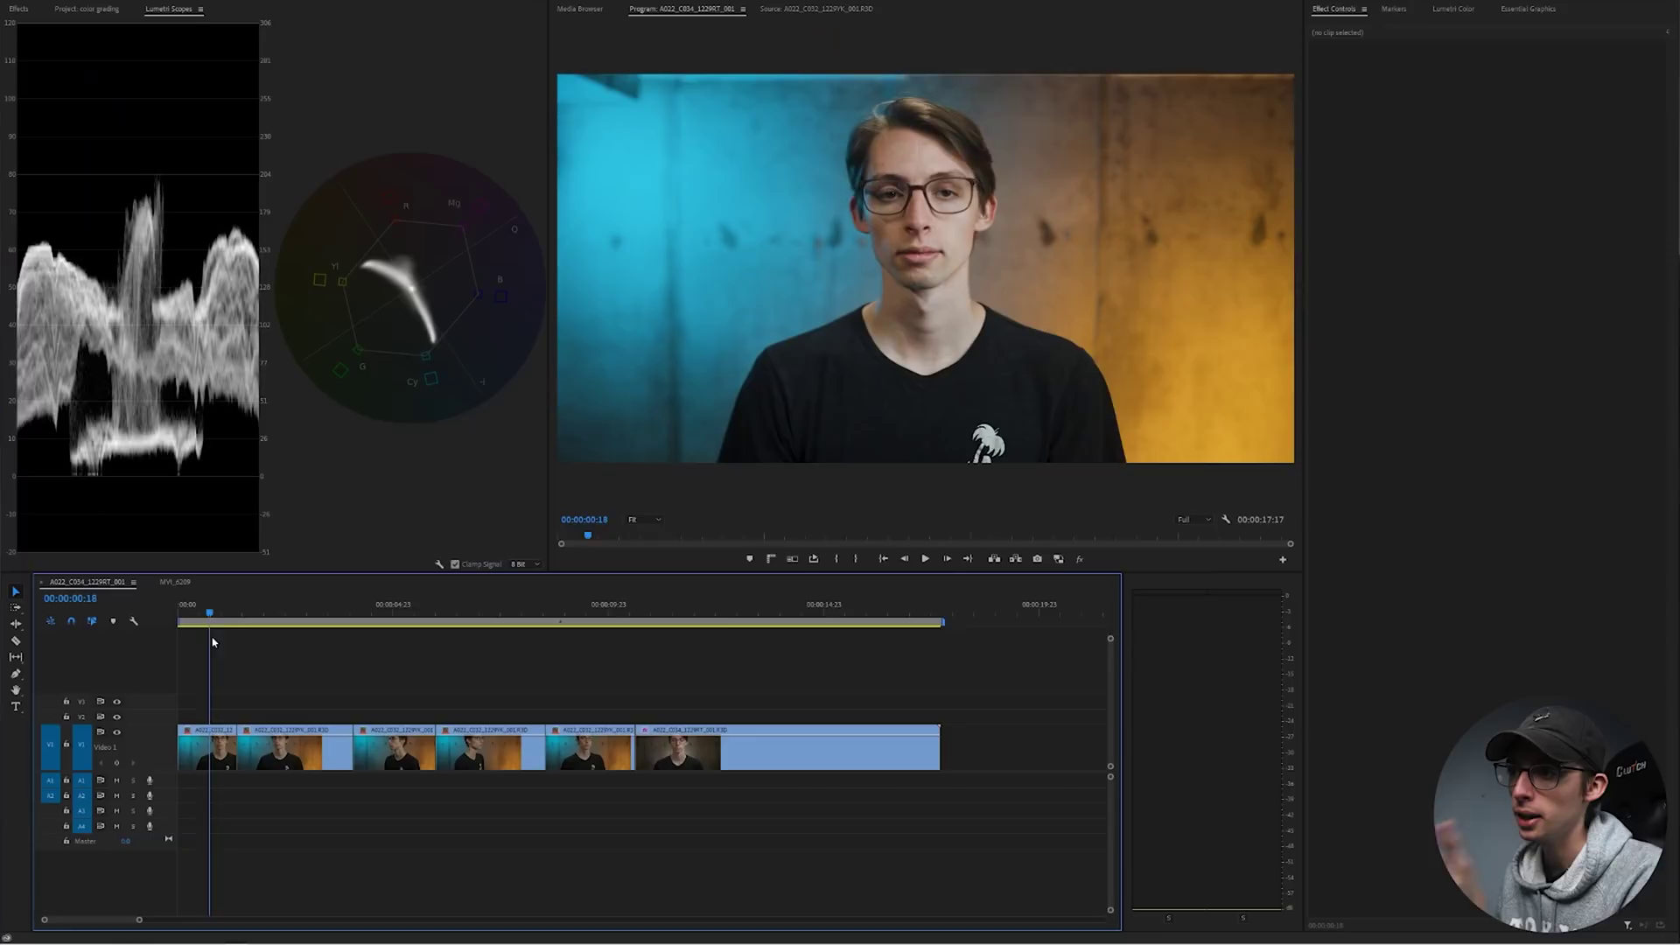
Step: Place the Adjustment Layer above the teal-and-orange segments, extend it across all five and open its Lumetri Color controls
mouse_move(212, 642)
mouse_down()
mouse_move(563, 644)
mouse_move(204, 660)
mouse_up()
drag(85, 105, 197, 714)
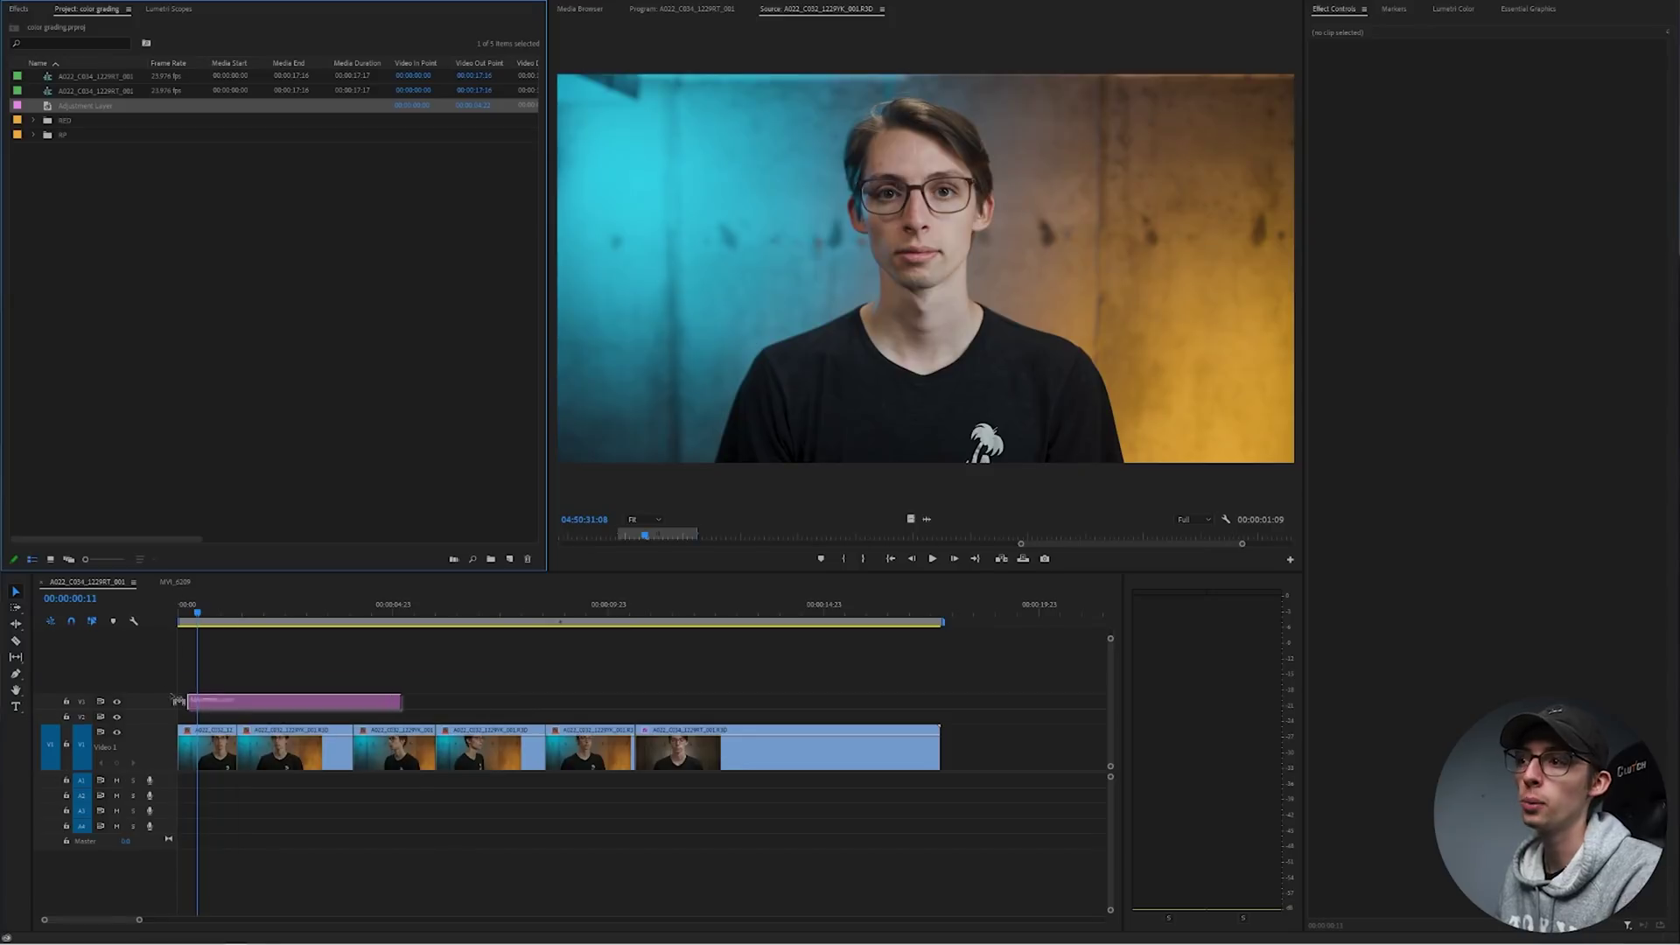
drag(395, 715, 634, 715)
click(1453, 8)
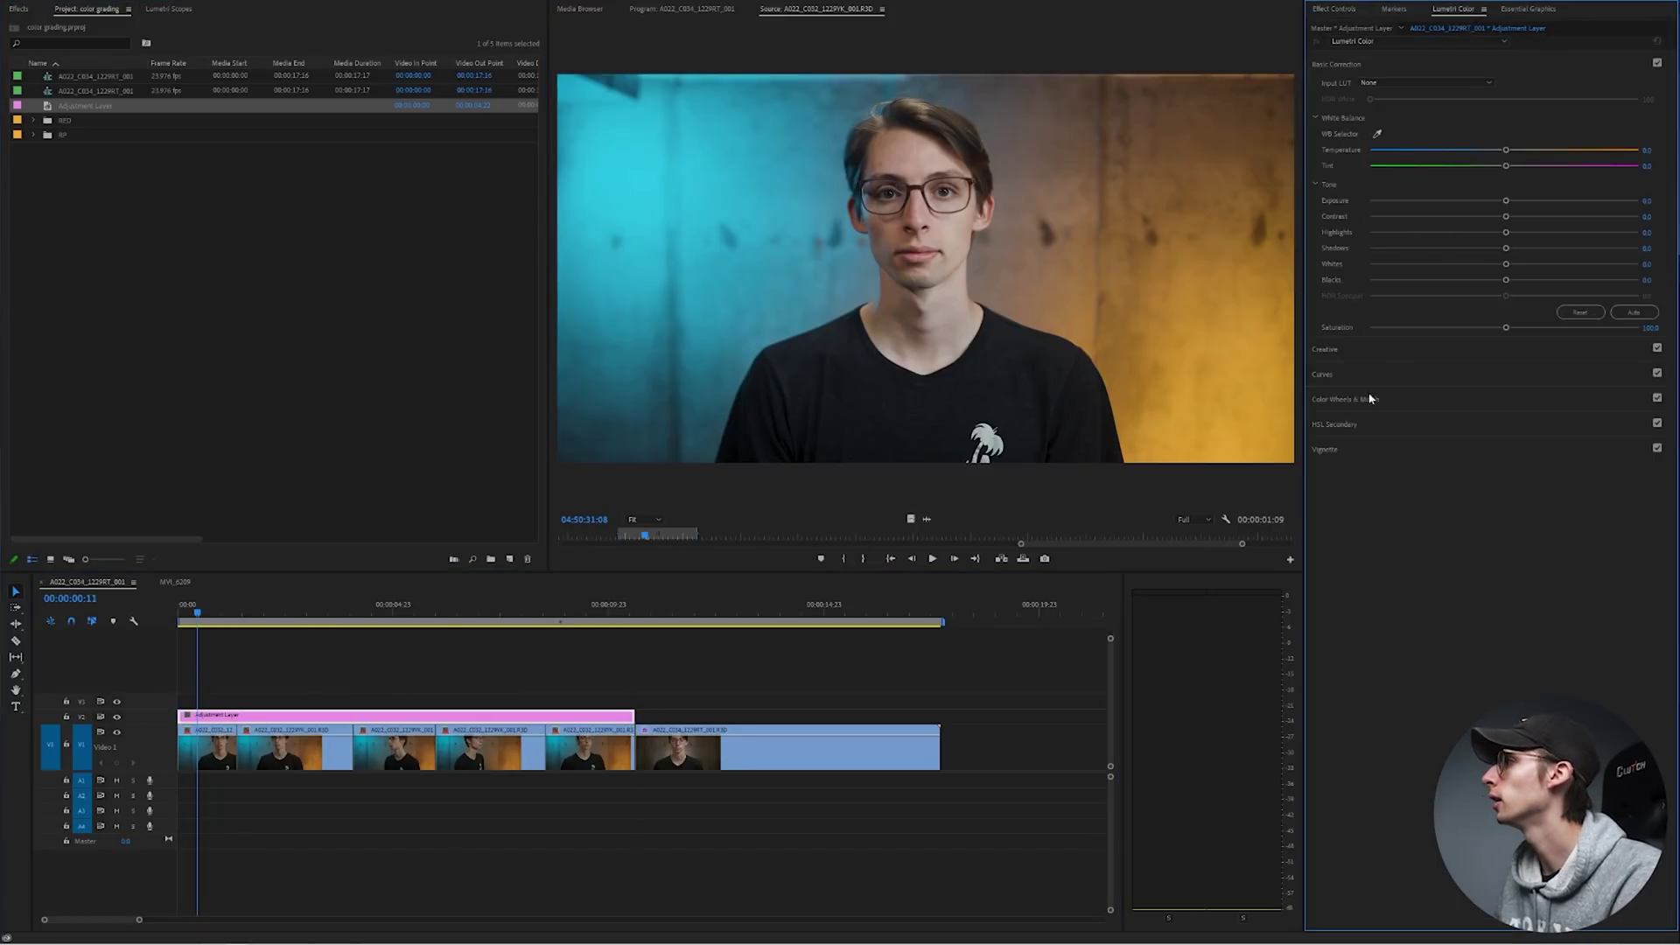
Step: Apply the CINEMA look to the Adjustment Layer in Lumetri's Creative section
click(1325, 349)
click(1435, 108)
click(589, 328)
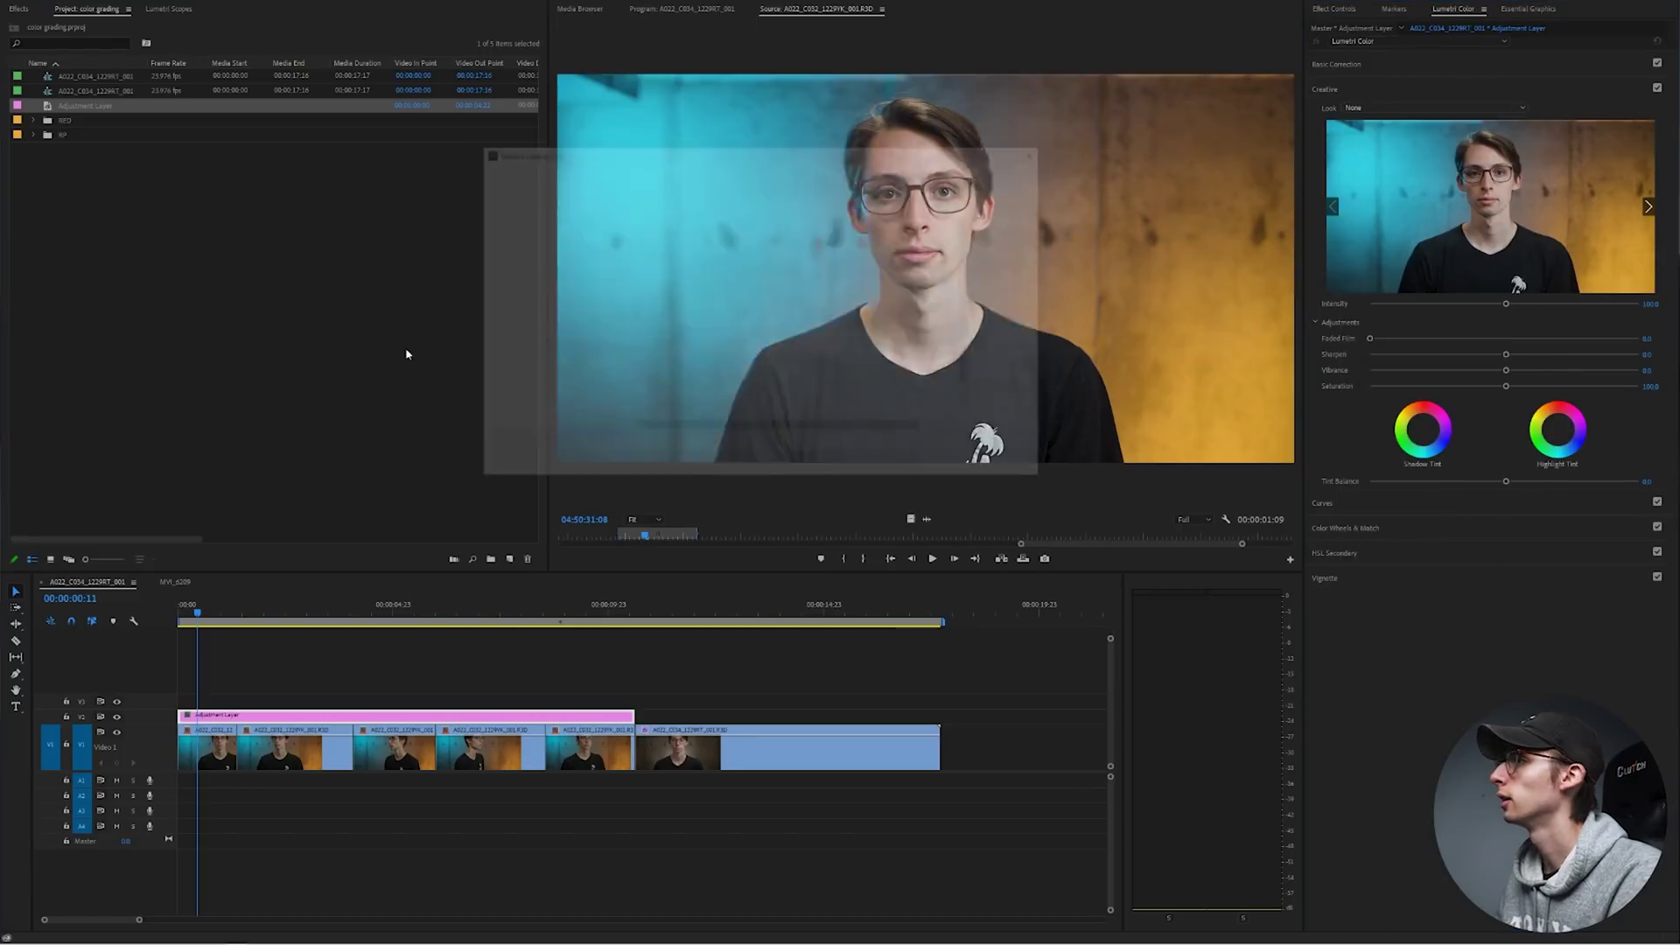
double_click(603, 314)
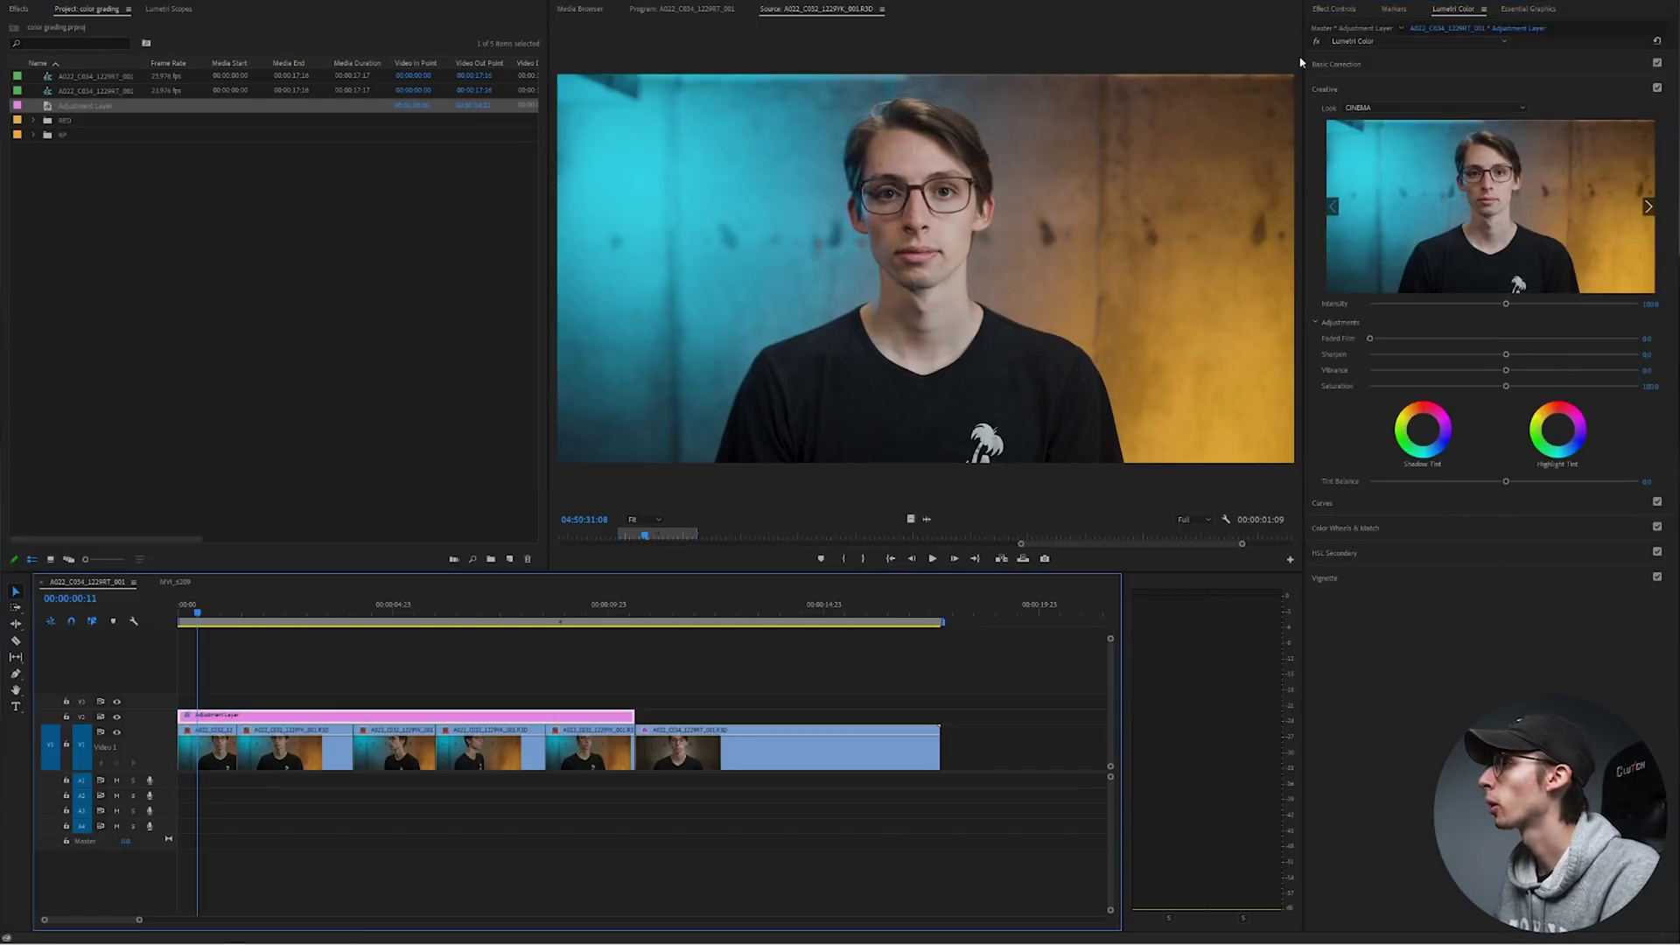
click(1419, 89)
click(1419, 89)
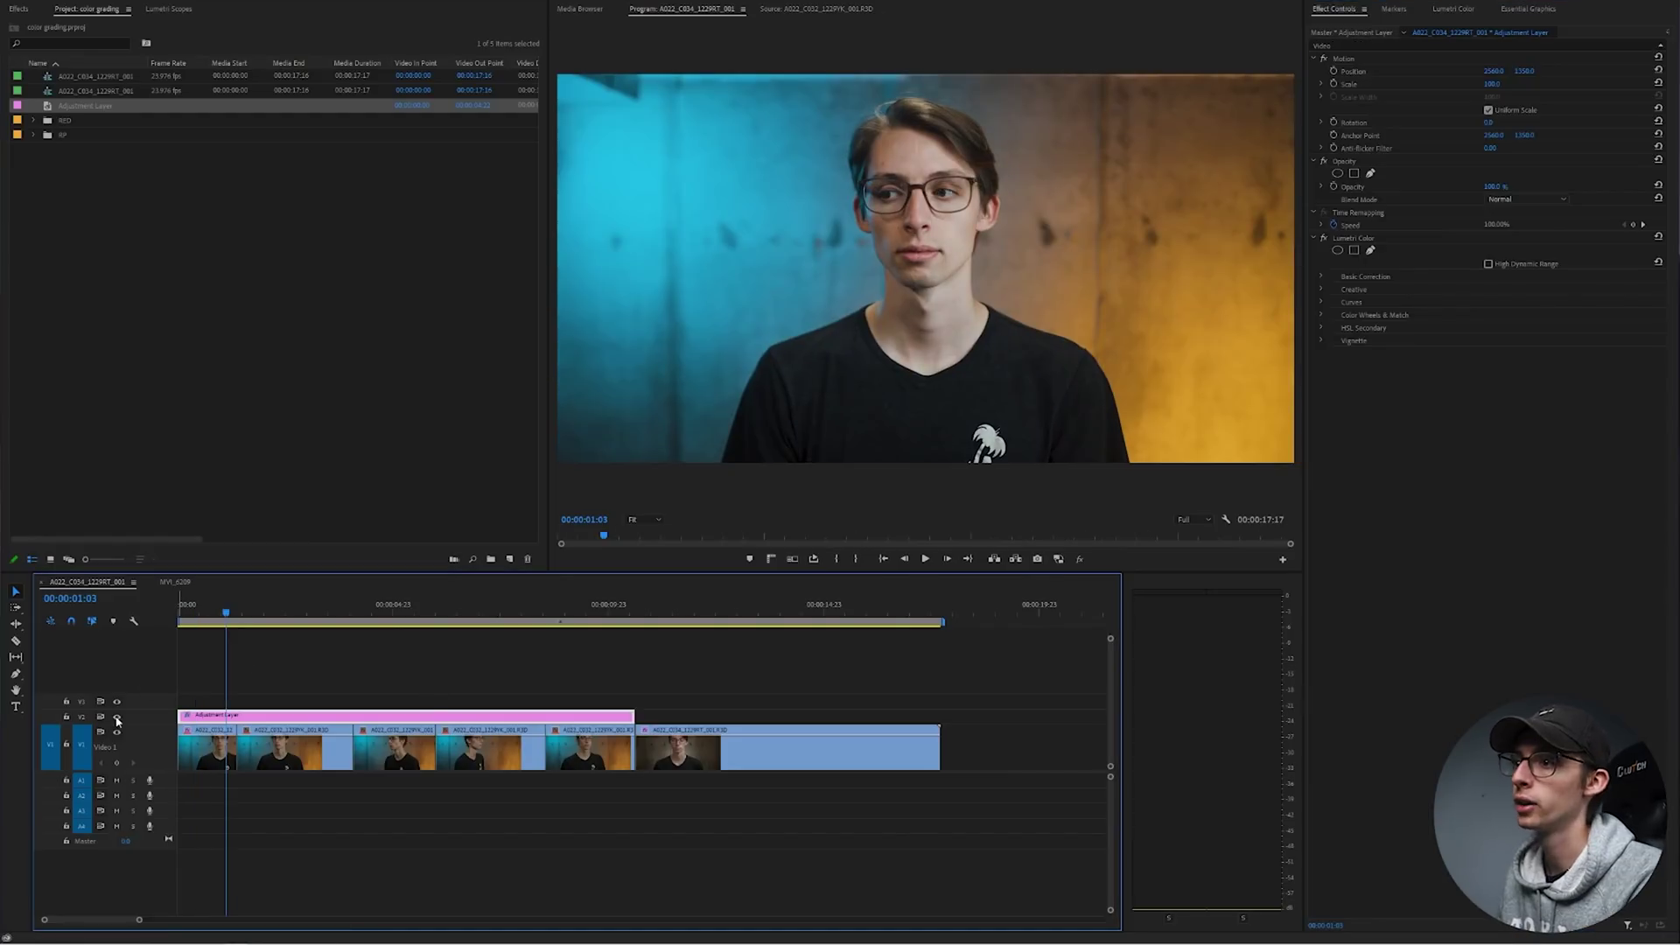
Step: Toggle the visibility of the Adjustment Layer's track to compare the look on and off, and check the start of the second segment
click(118, 718)
click(117, 718)
click(117, 717)
click(117, 717)
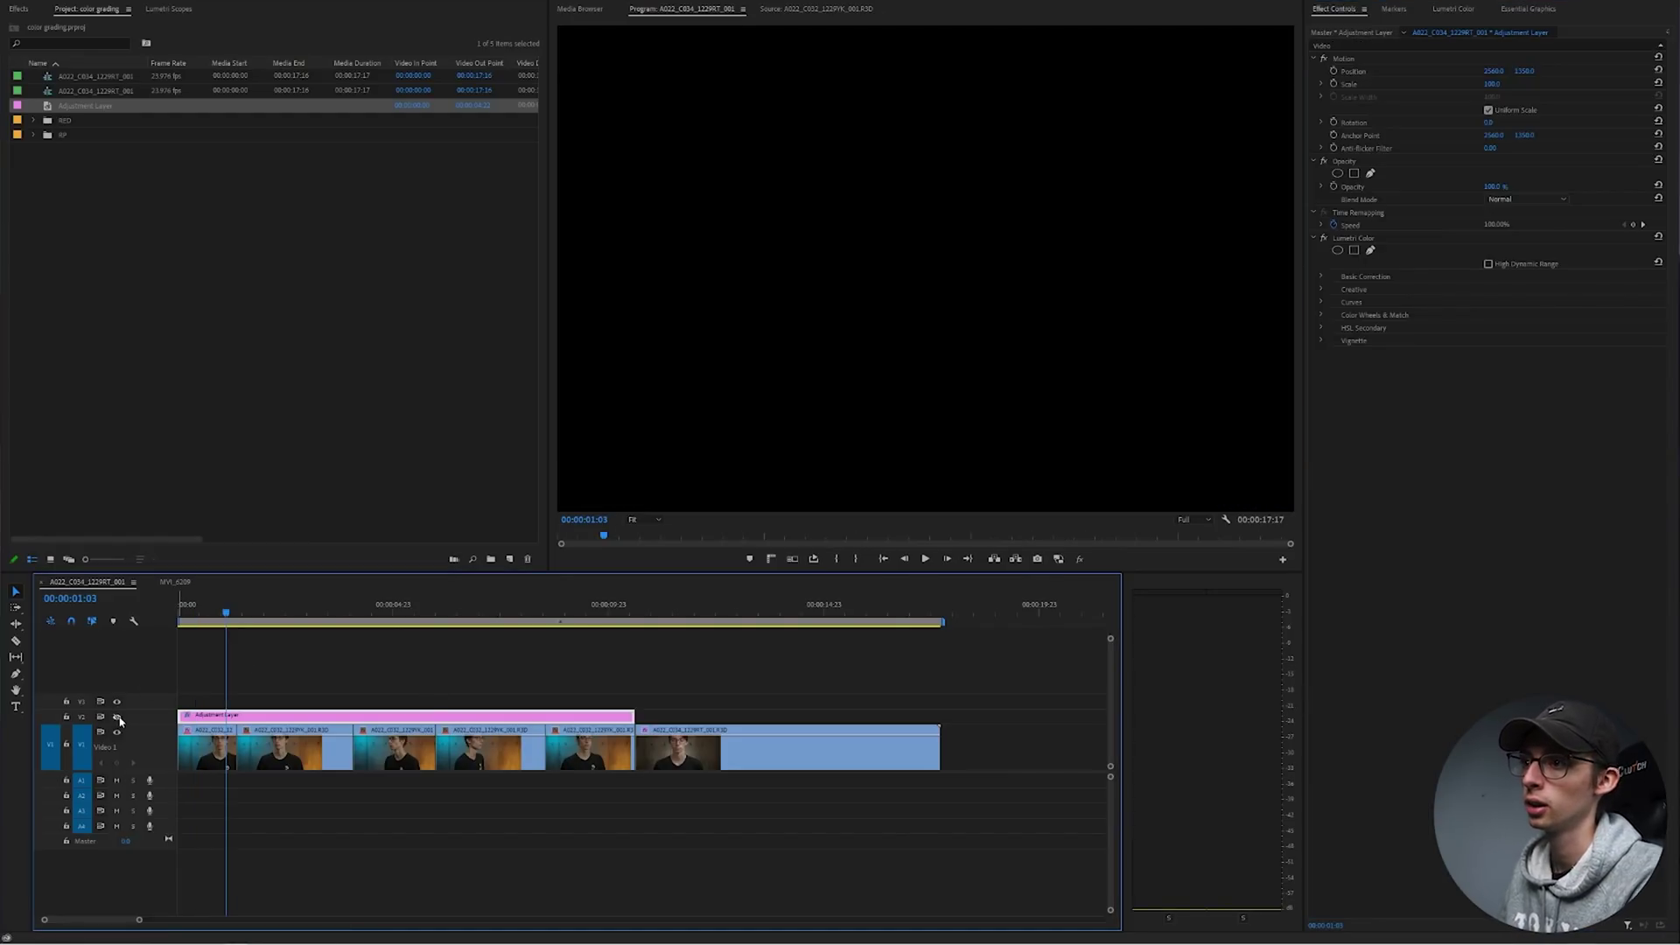
click(117, 718)
click(117, 717)
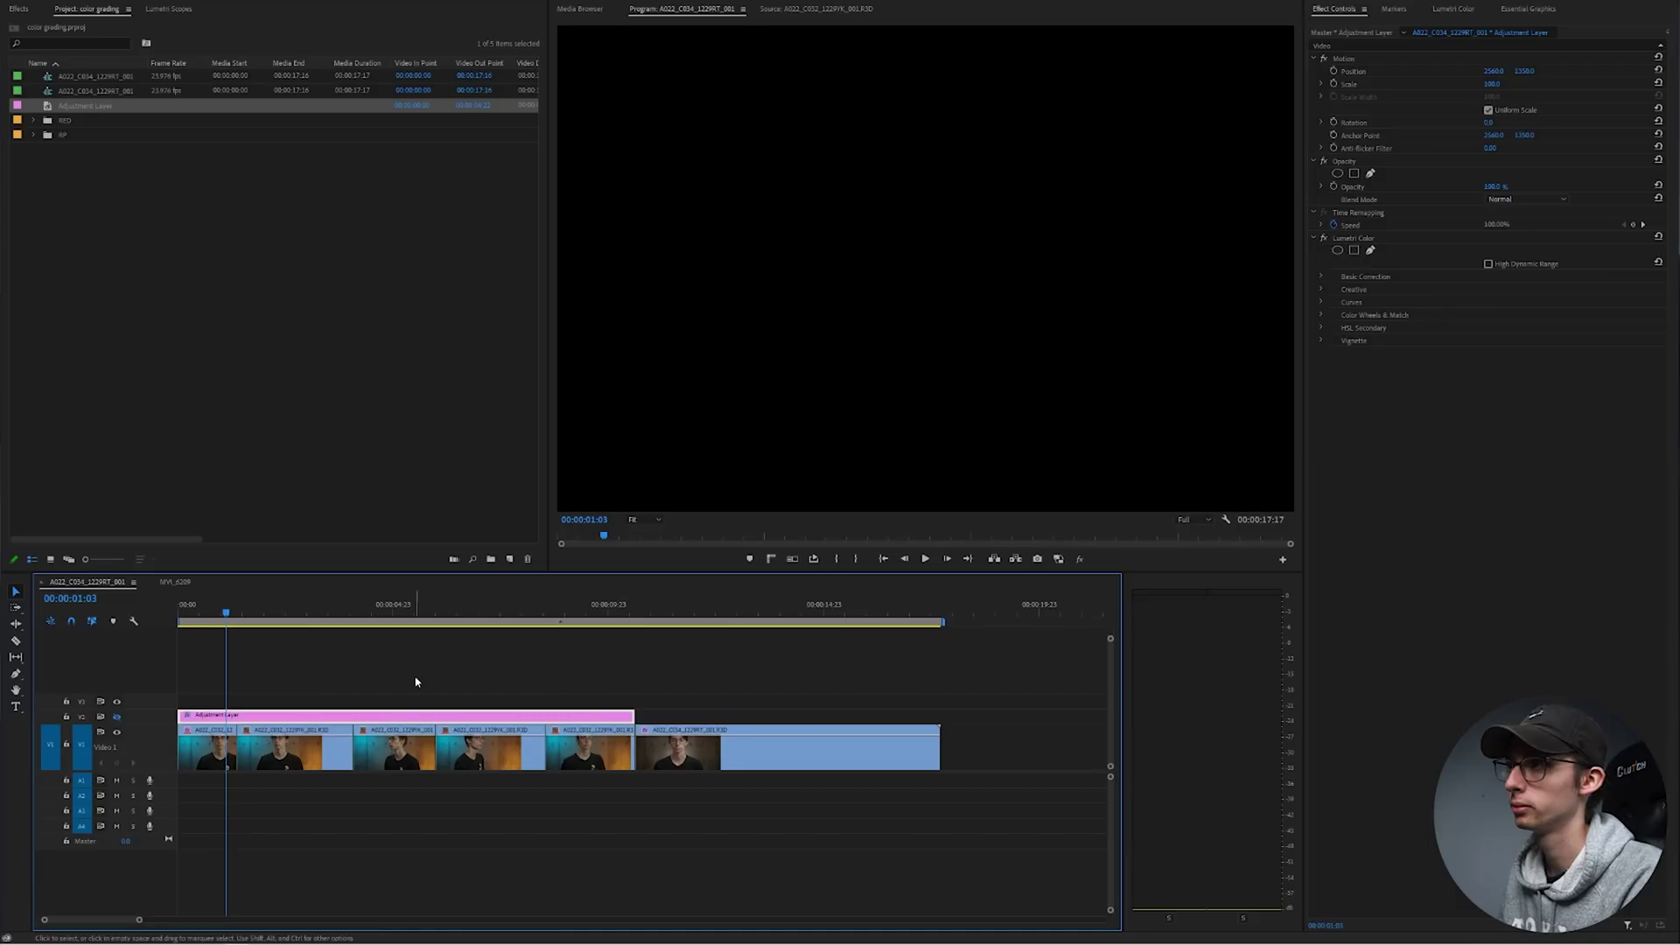
click(239, 608)
click(345, 664)
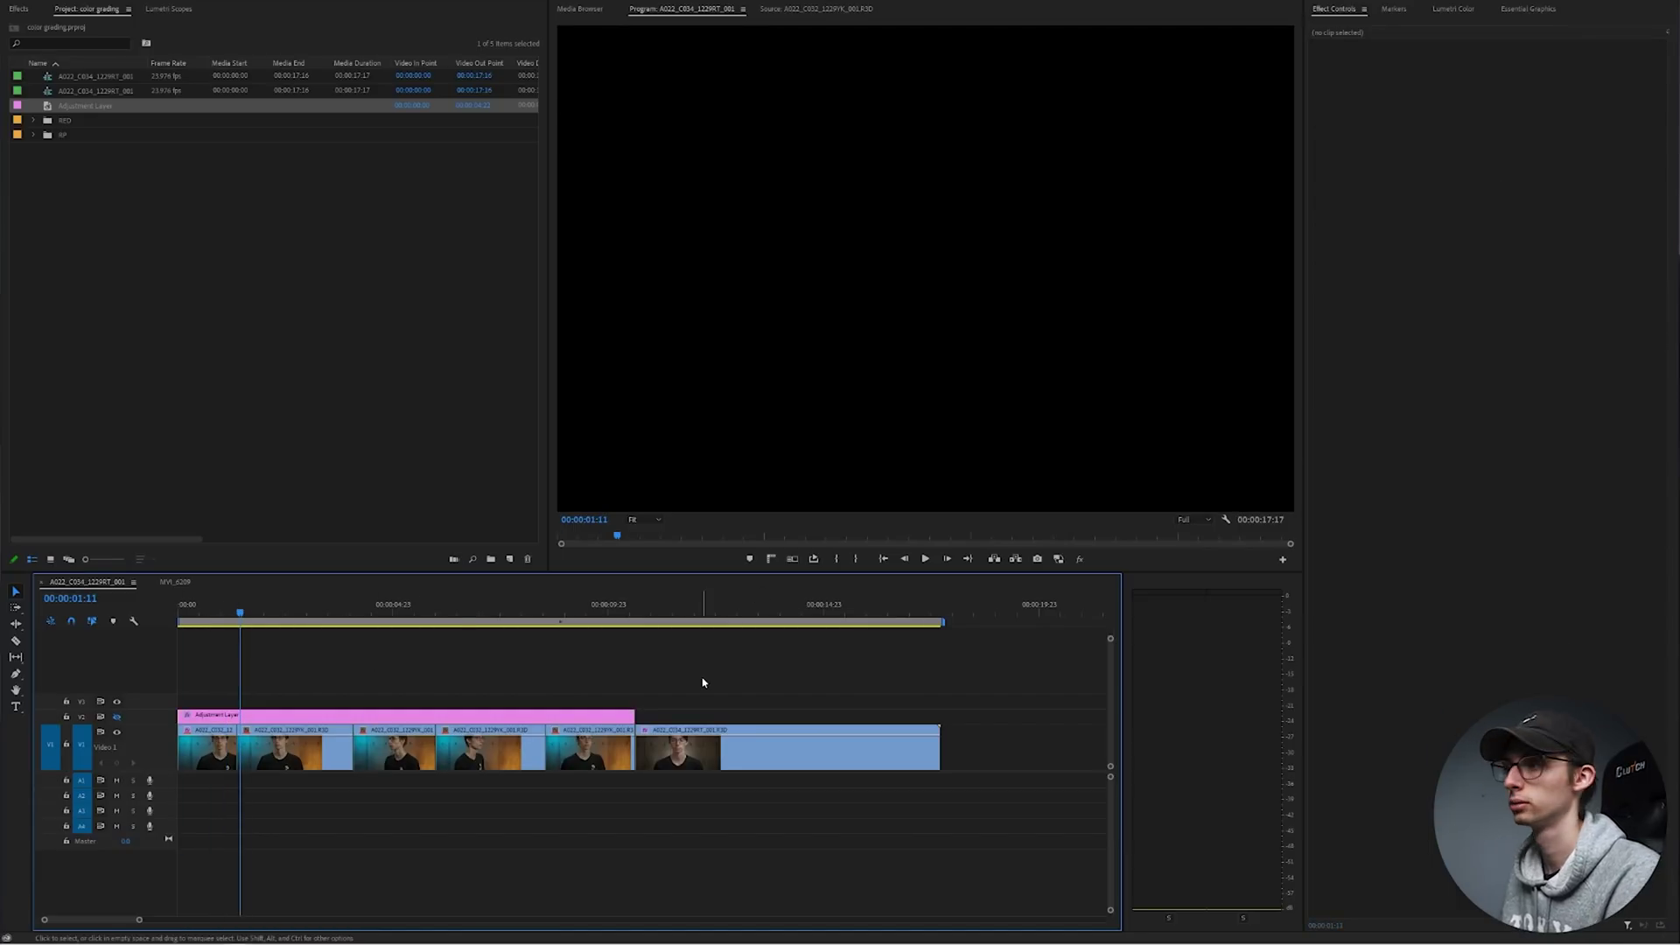